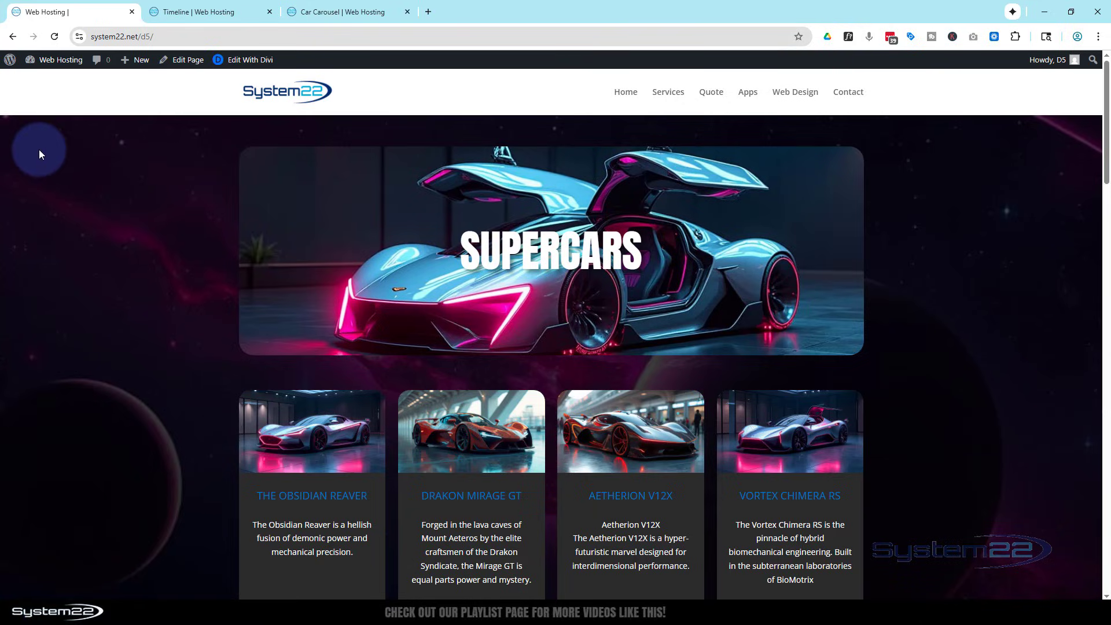
Review the Timeline and Car Carousel example pages and view the Obsidian Tempest X1 details from the carousel.
left_click(243, 12)
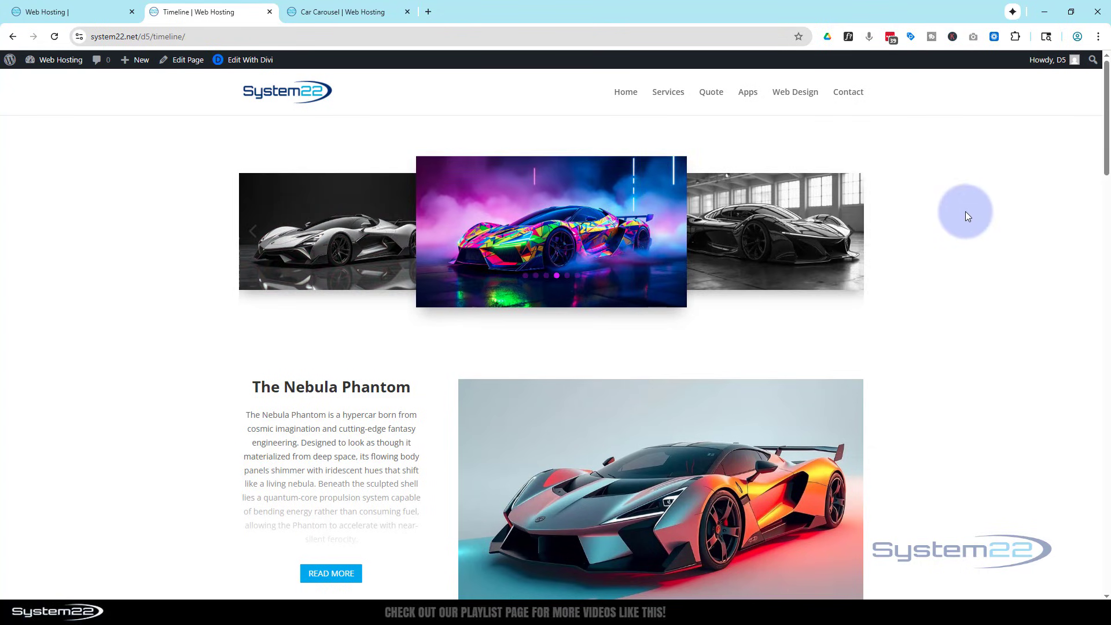
left_click(327, 12)
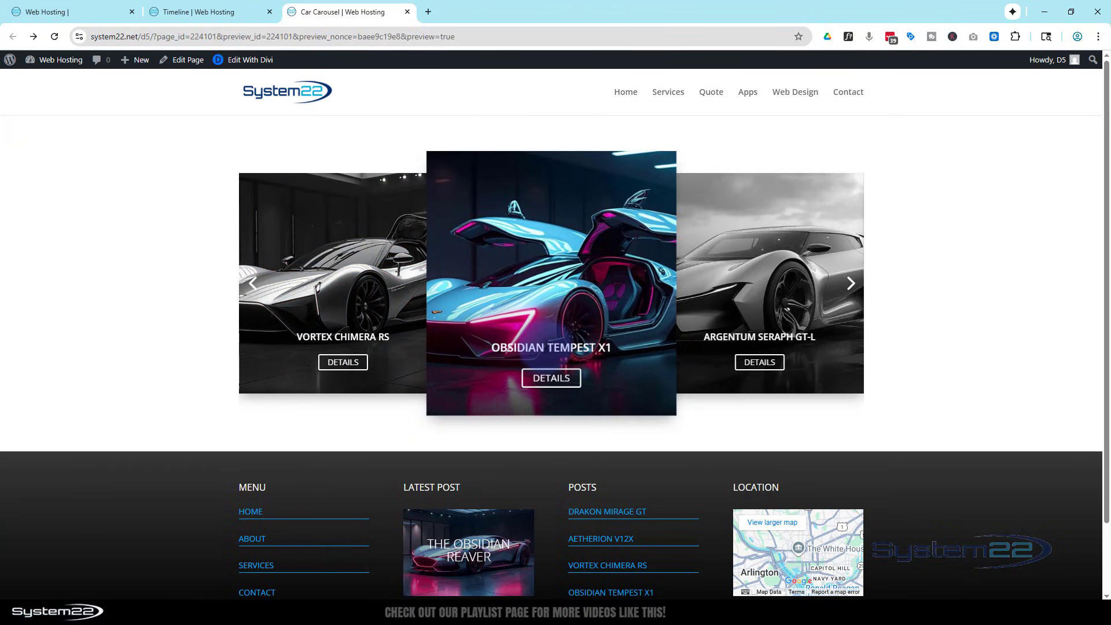
left_click(551, 380)
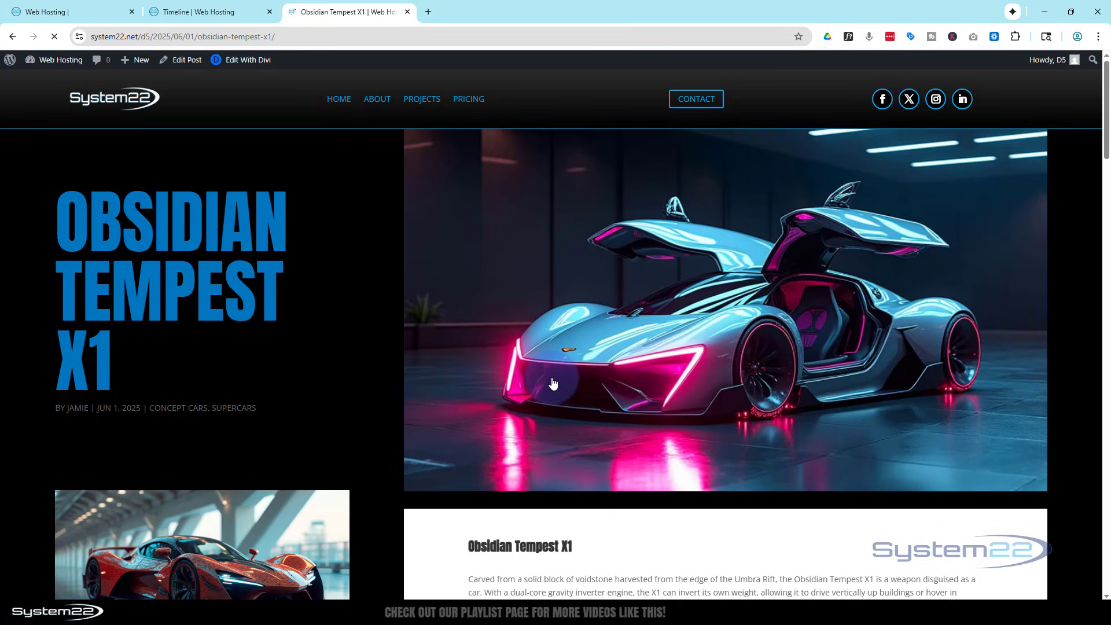
left_click(11, 36)
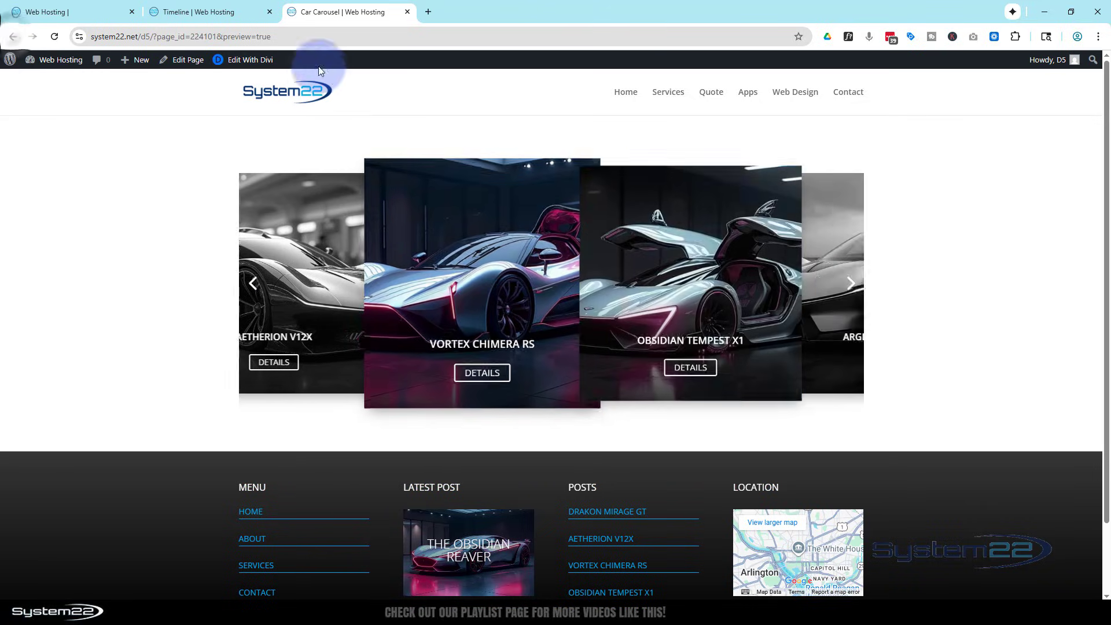
Create a new page titled "Carousel Loop" and open it in the Divi Builder, building from scratch.
mouse_move(141, 65)
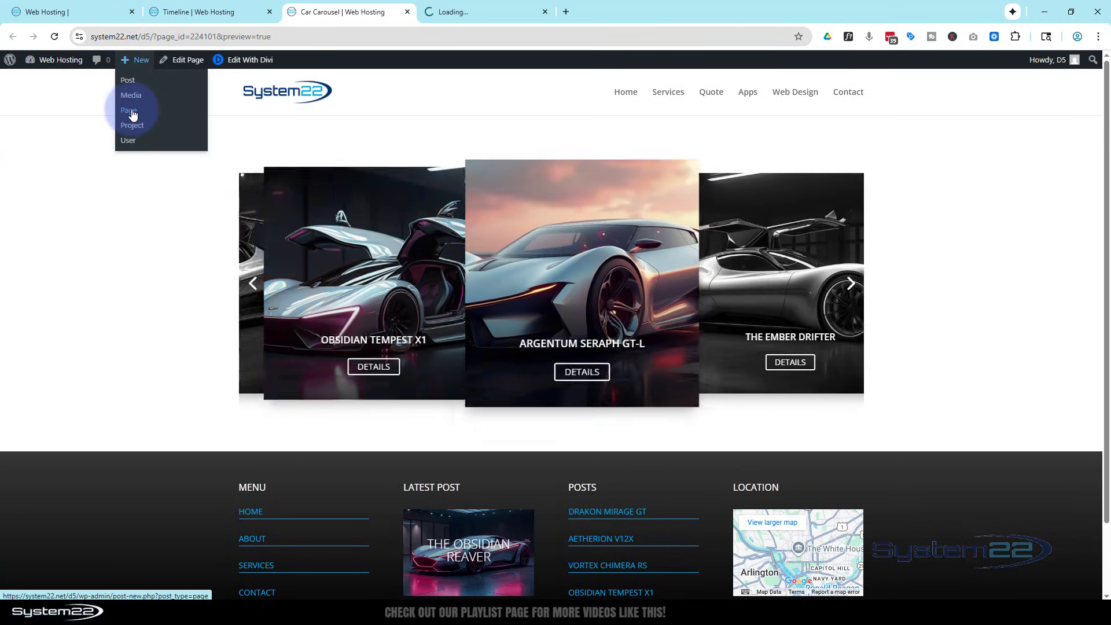
left_click(475, 13)
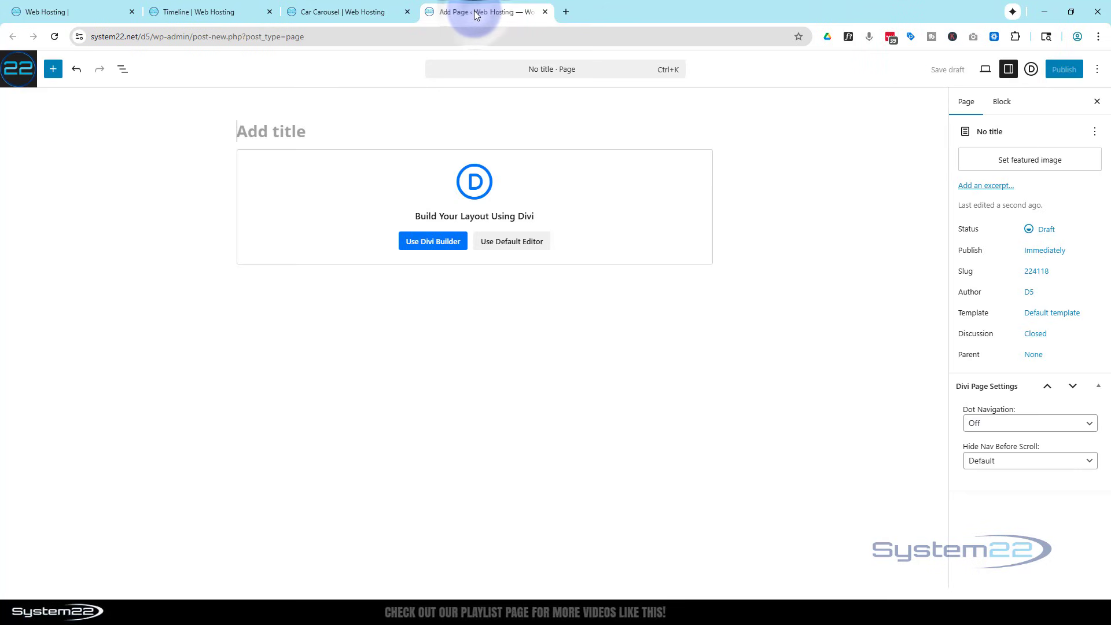
type("Carousel Loop")
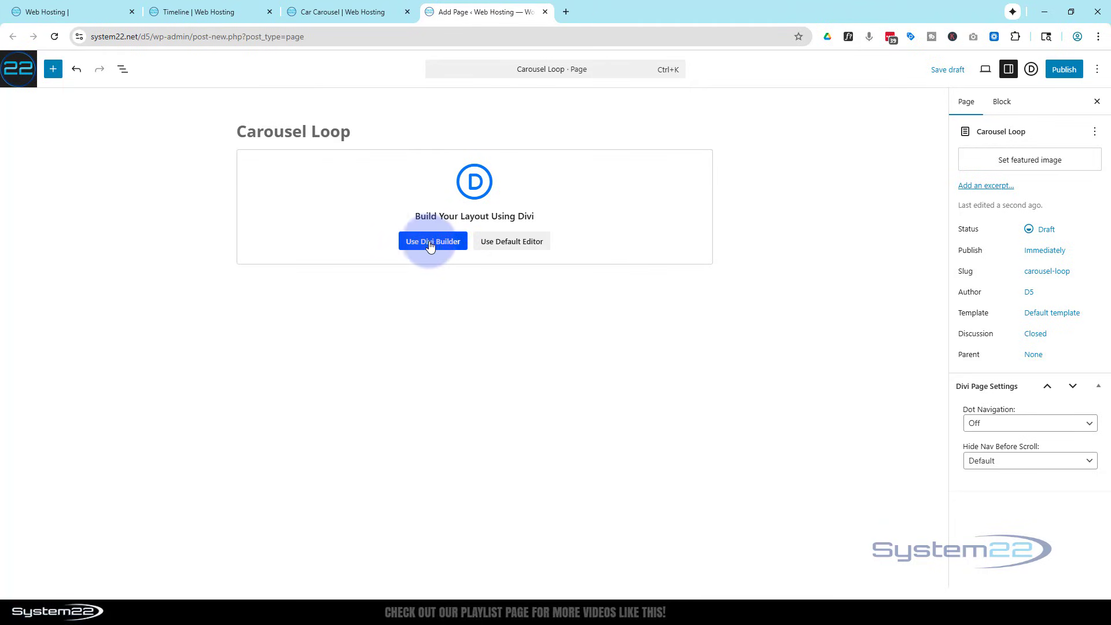
left_click(450, 244)
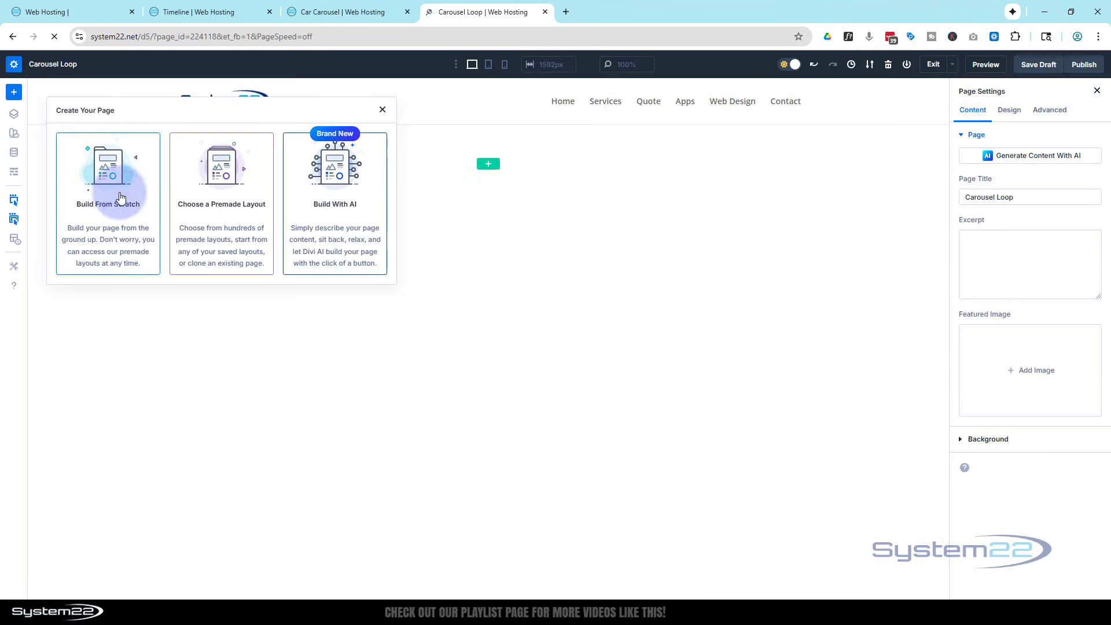
left_click(121, 198)
left_click(318, 270)
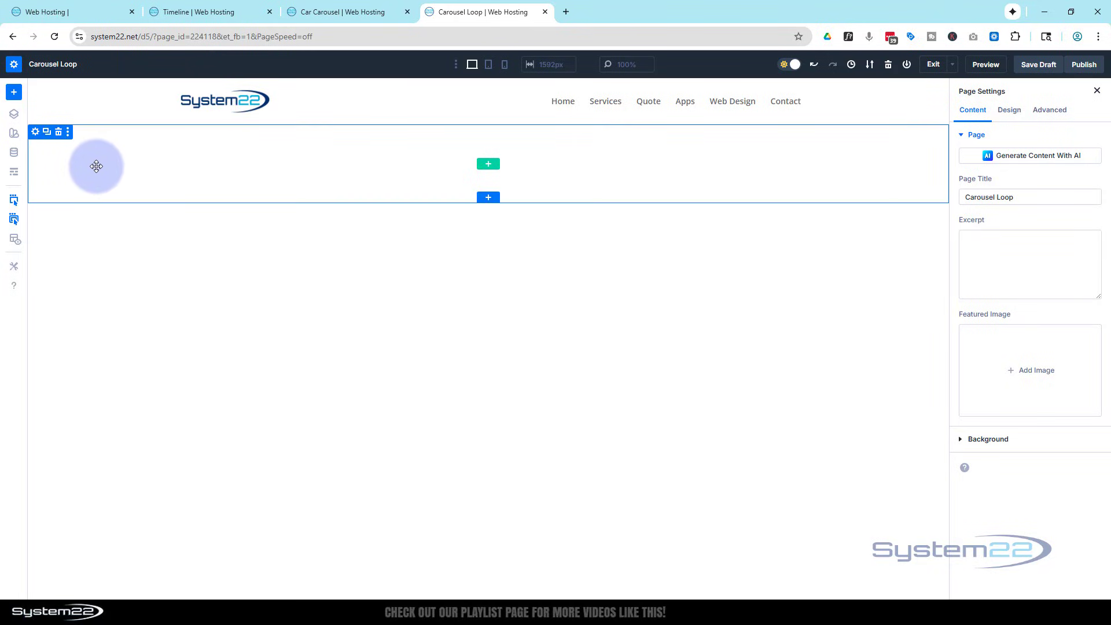
Insert a single-column row in the empty section and add a Group Carousel module to it.
left_click(488, 165)
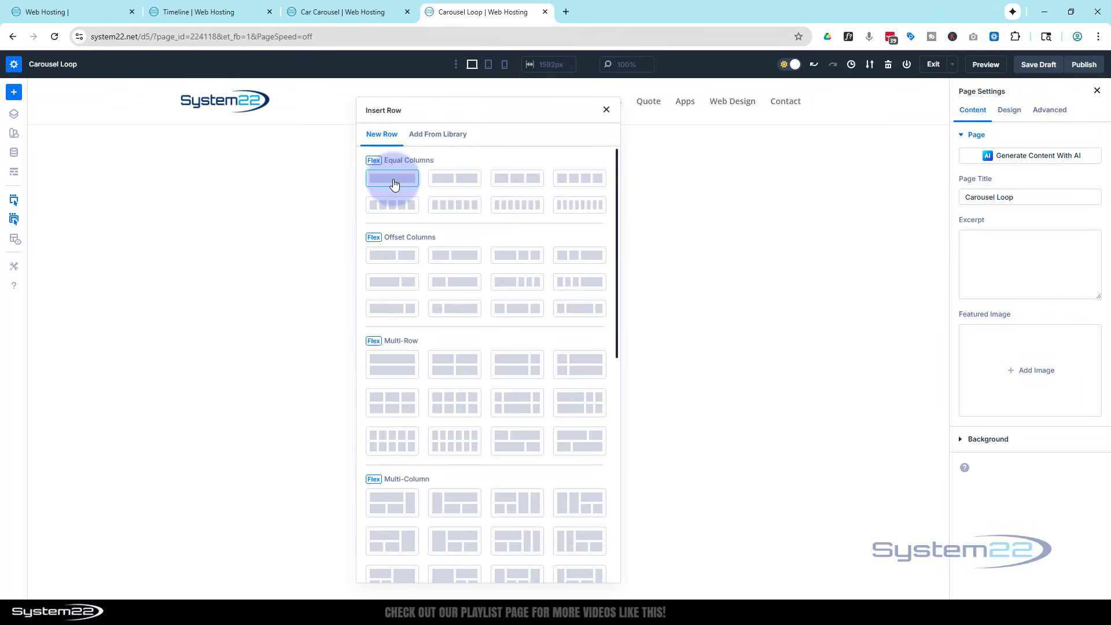
left_click(393, 184)
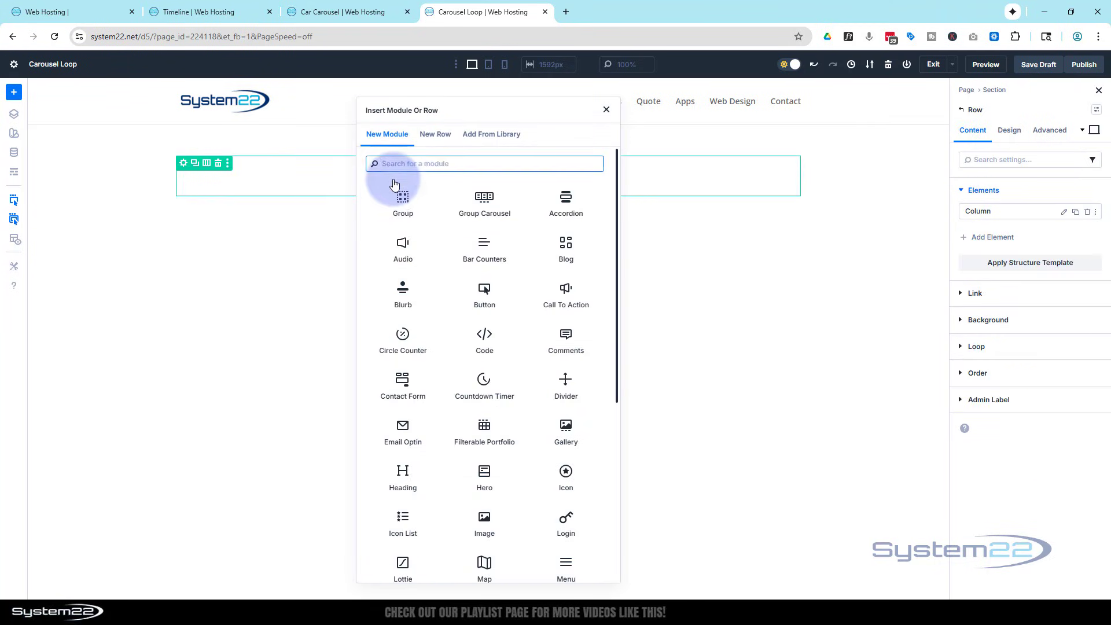
left_click(482, 204)
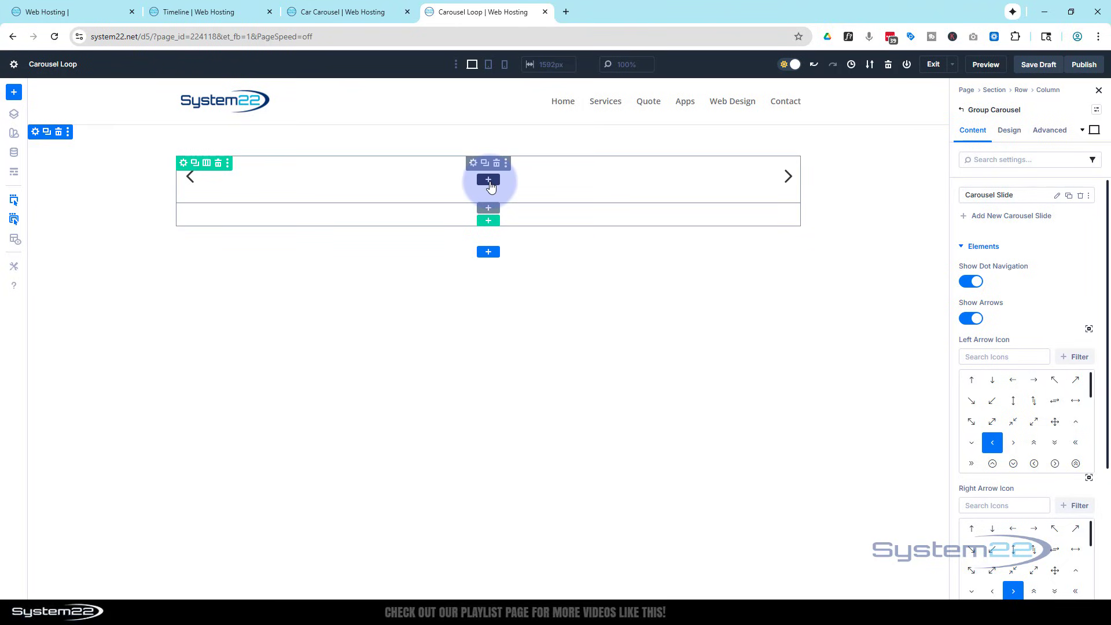
Add a Call To Action module inside the carousel's slide.
left_click(489, 181)
left_click(488, 182)
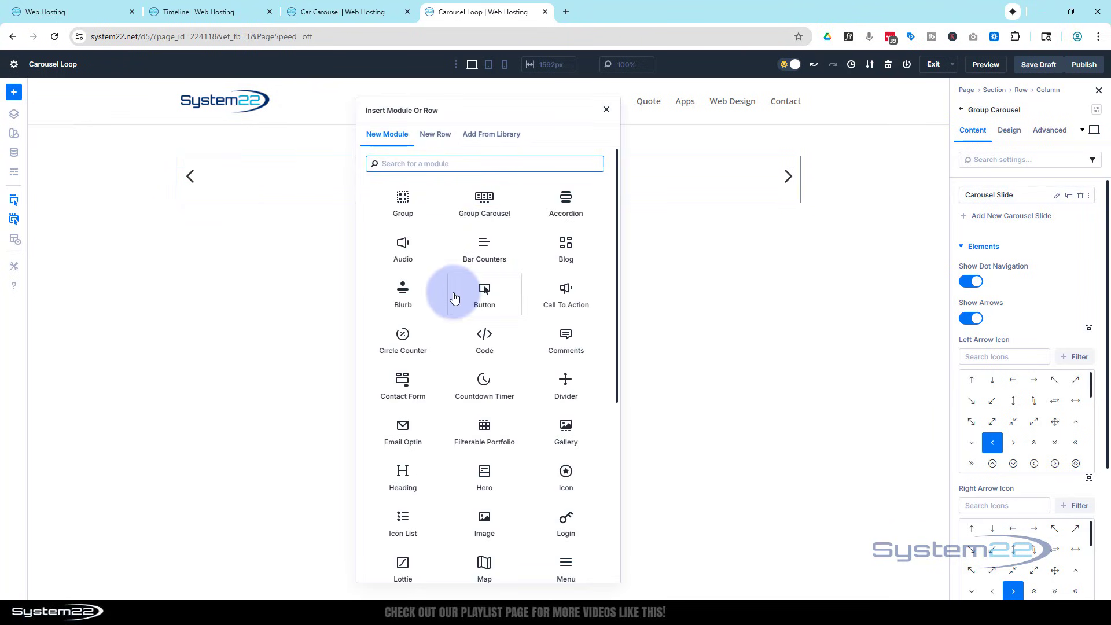
left_click(559, 299)
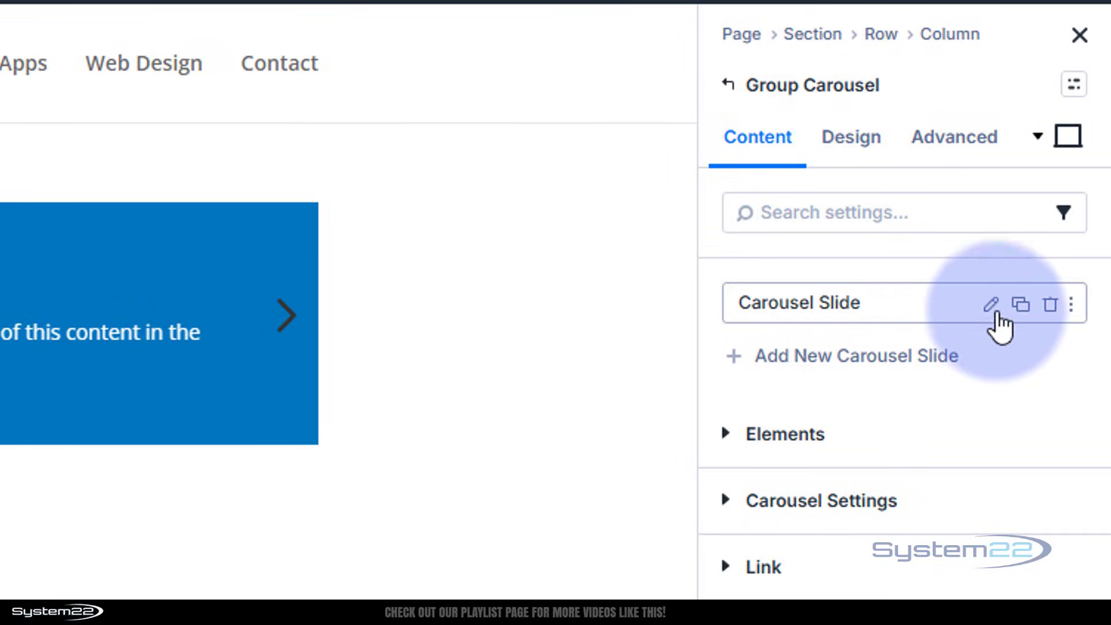
Turn on Loop Element for the carousel slide and review its query options.
left_click(990, 303)
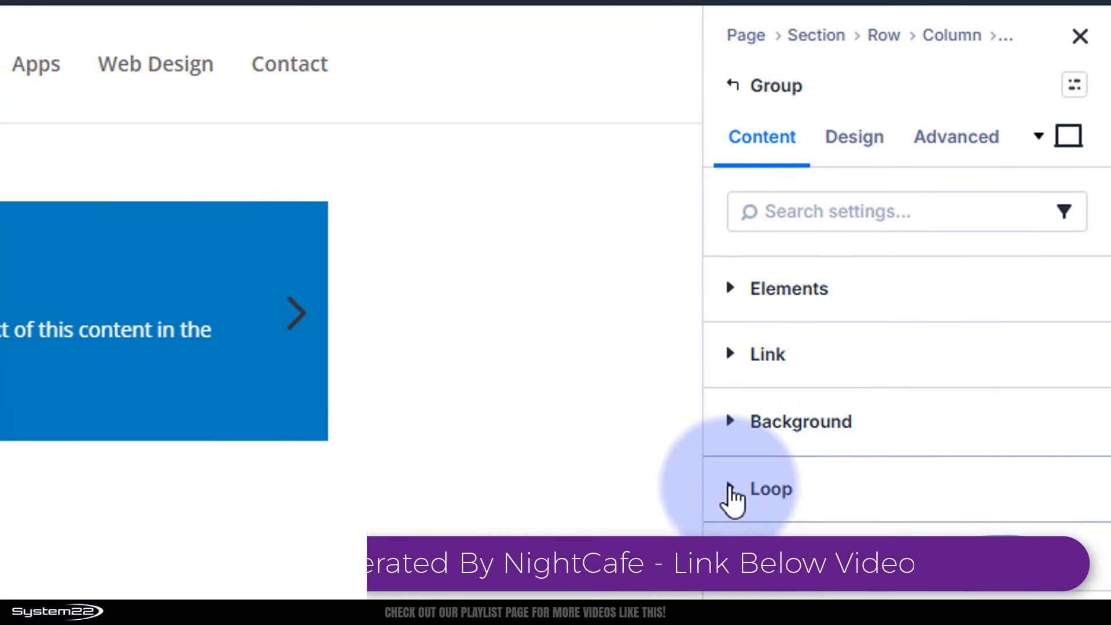
left_click(731, 489)
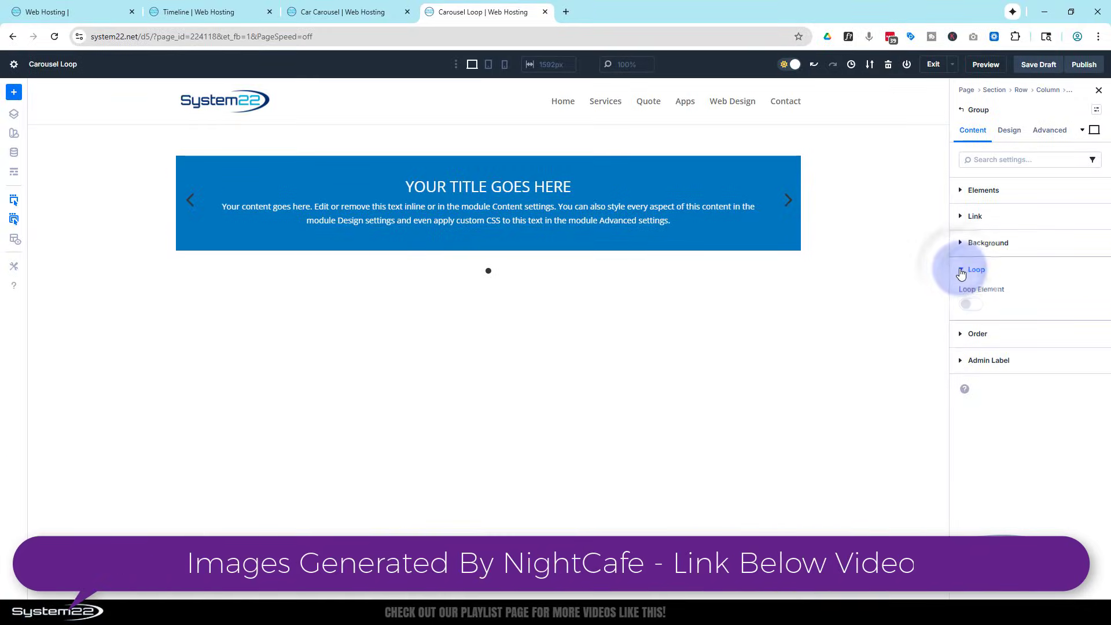
left_click(977, 311)
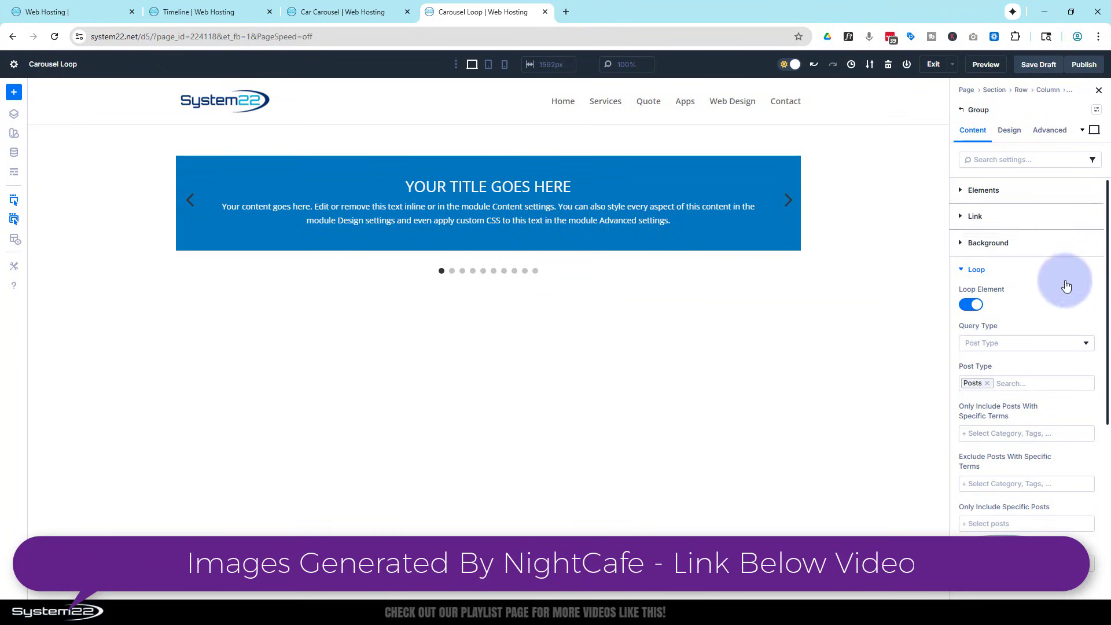
scroll(1050, 269, "down", 3)
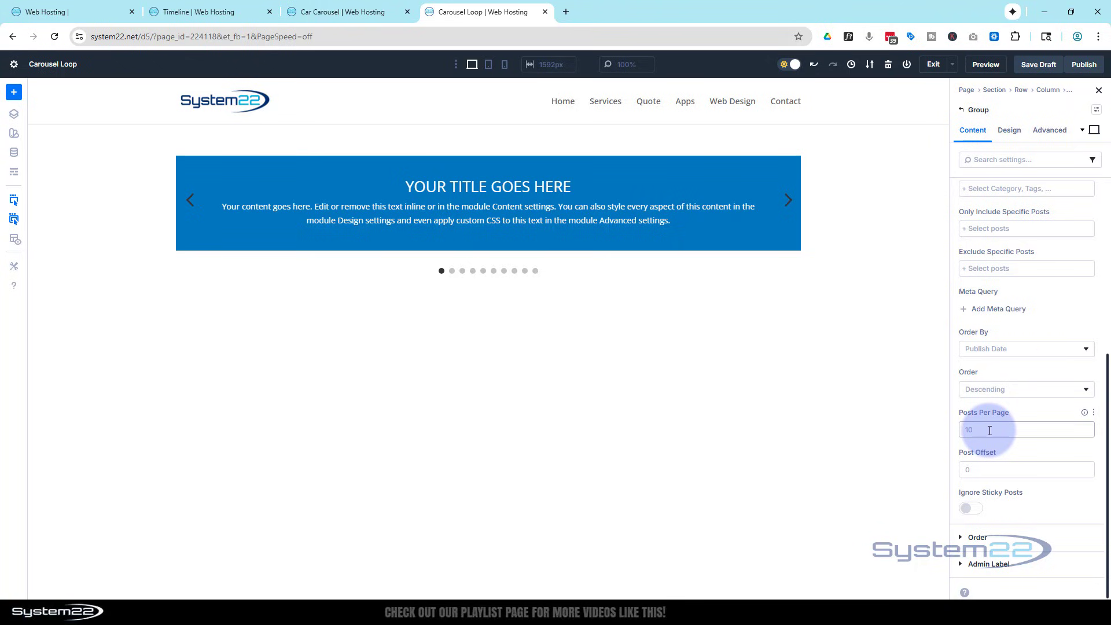
scroll(982, 419, "up", 5)
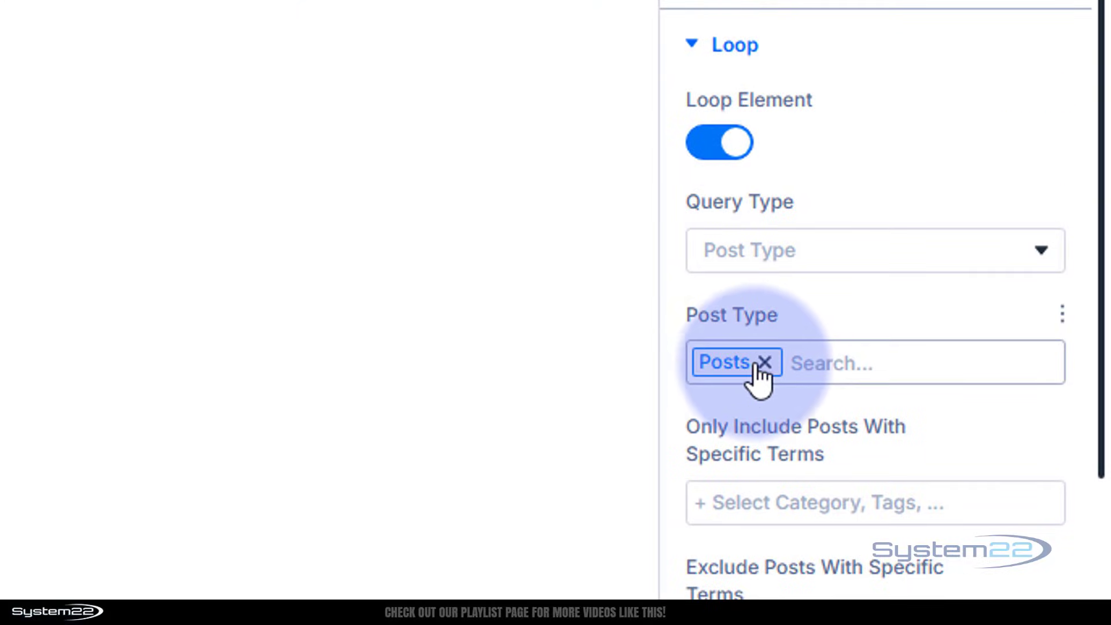
Keep Posts as the loop's post type and include only posts in the Supercars category.
left_click(818, 363)
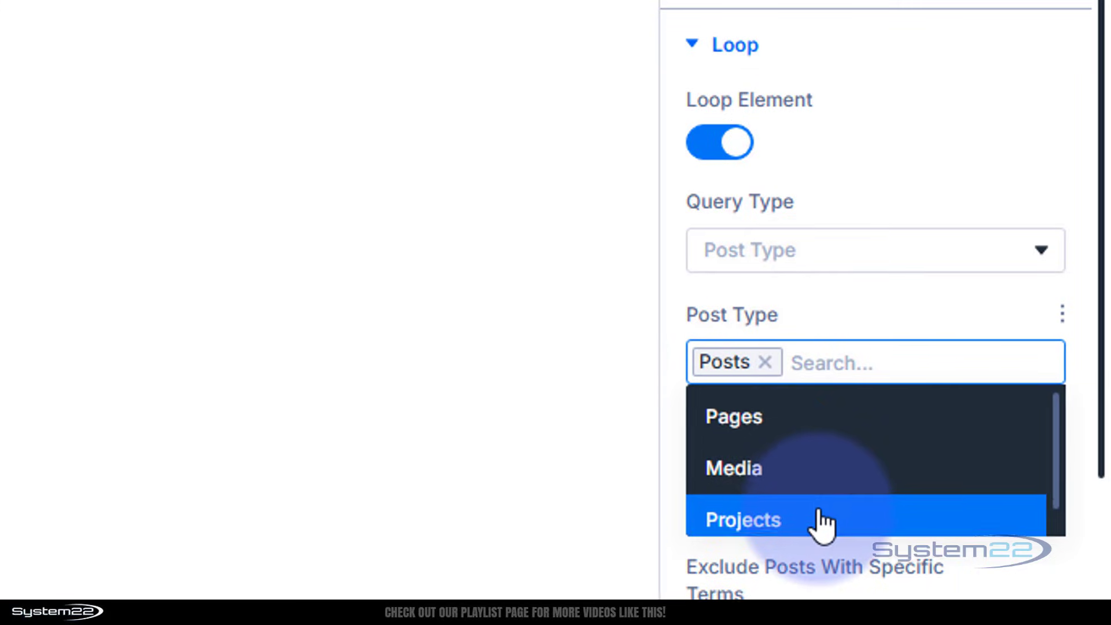
scroll(819, 515, "down", 1)
left_click(856, 303)
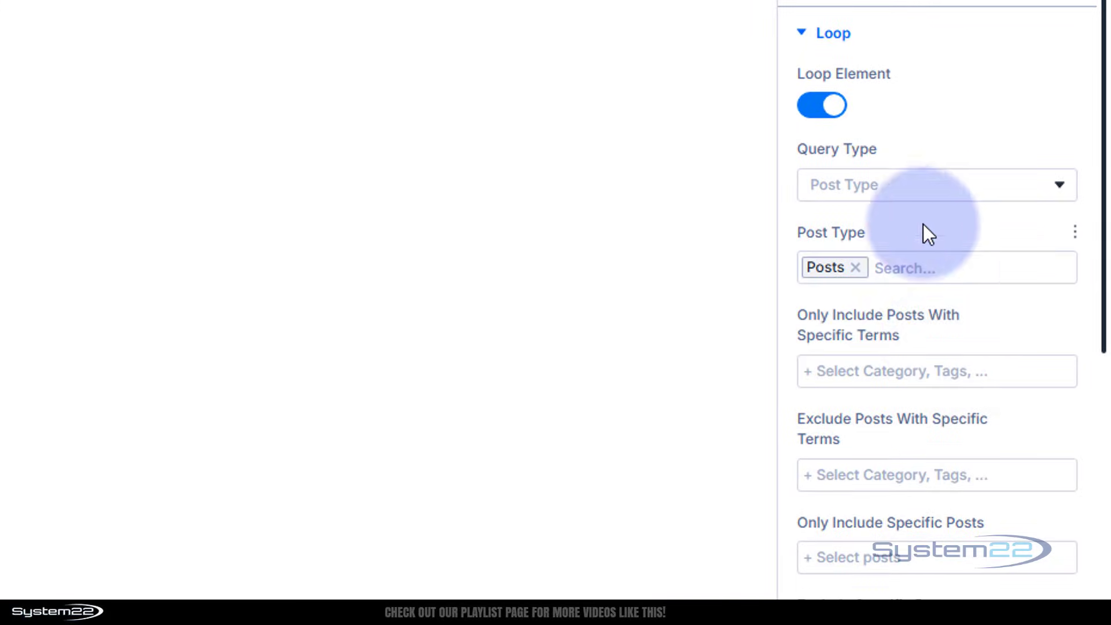
left_click(880, 371)
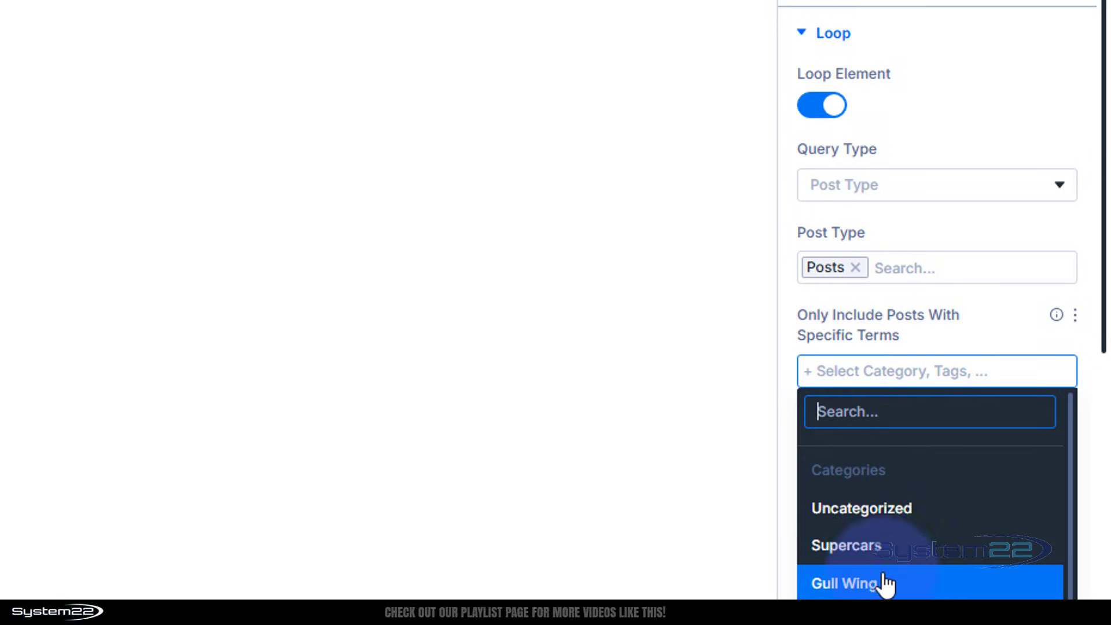
left_click(880, 547)
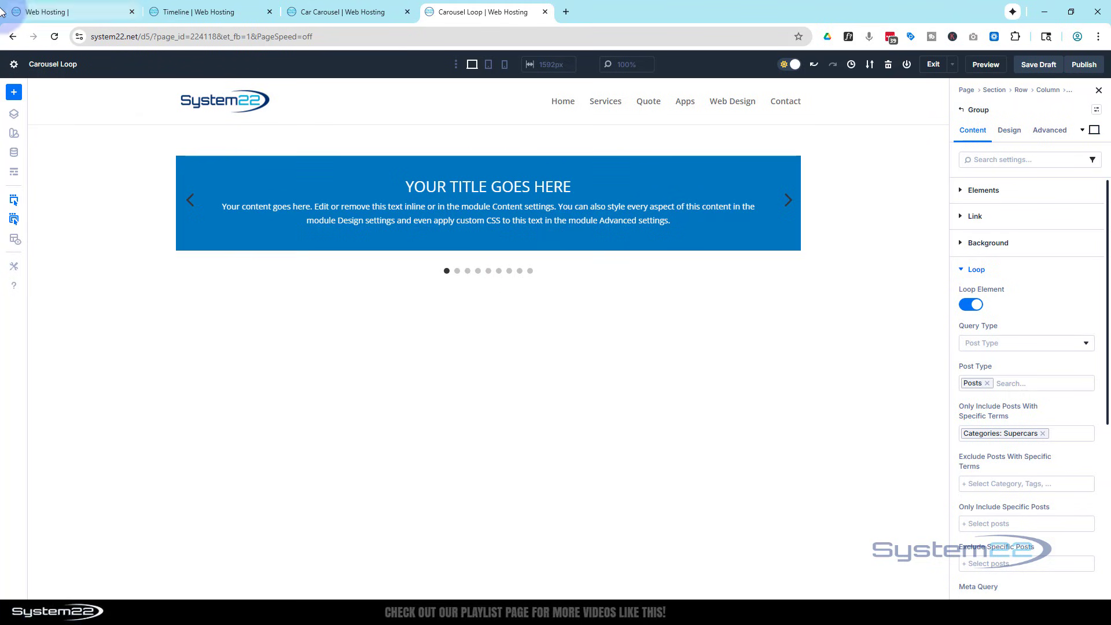
Open The Obsidian Reaver post for editing from the site's dashboard and examine its featured image and excerpt.
left_click(45, 13)
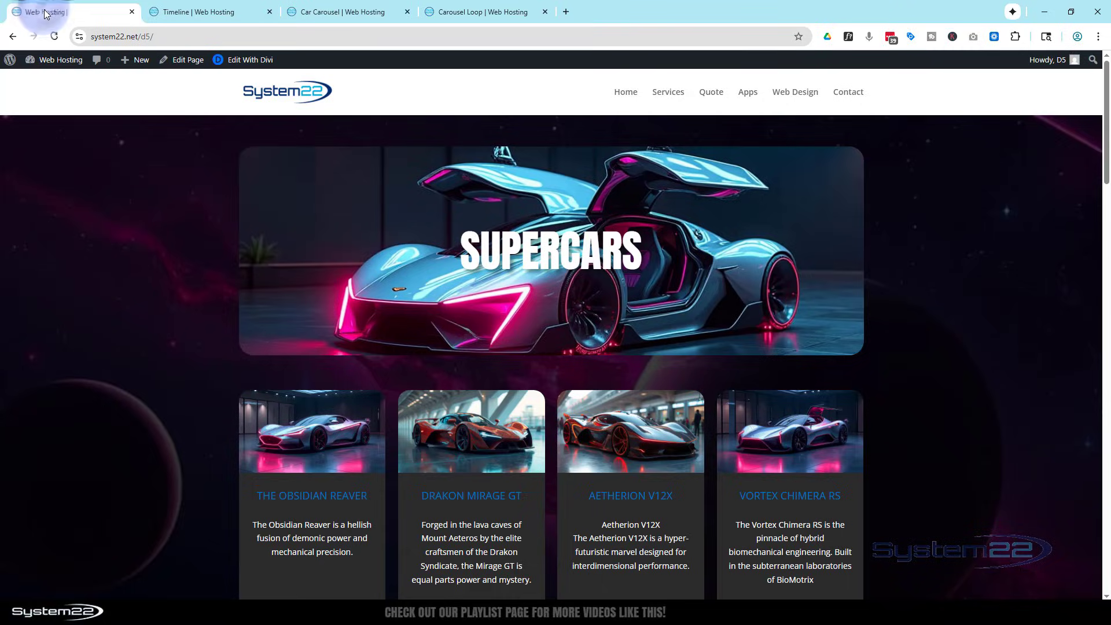
mouse_move(29, 60)
left_click(36, 85)
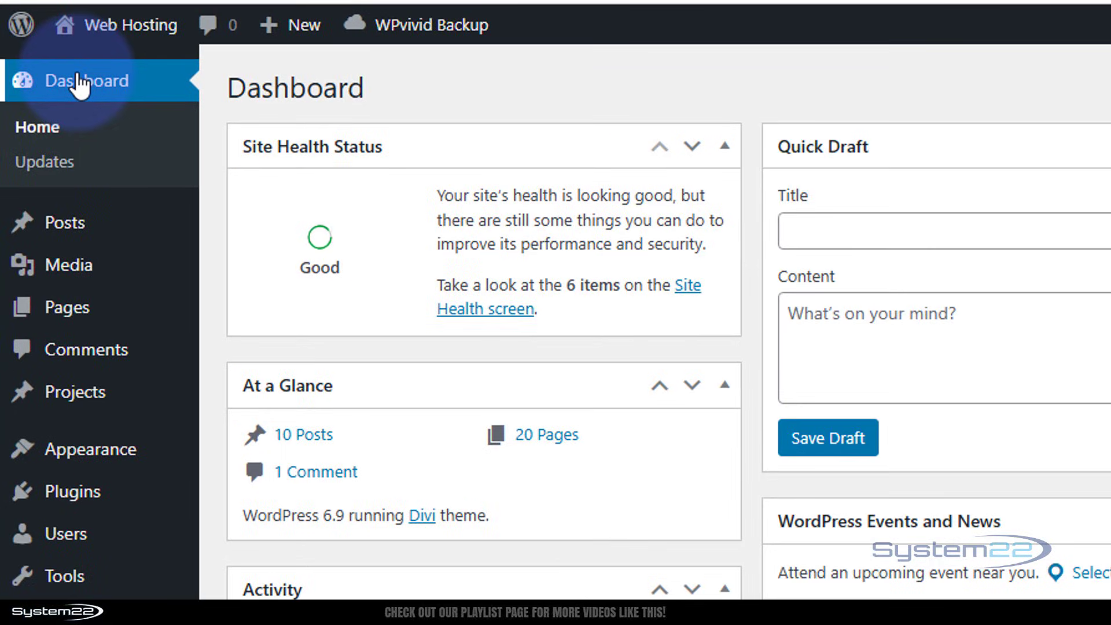
left_click(74, 237)
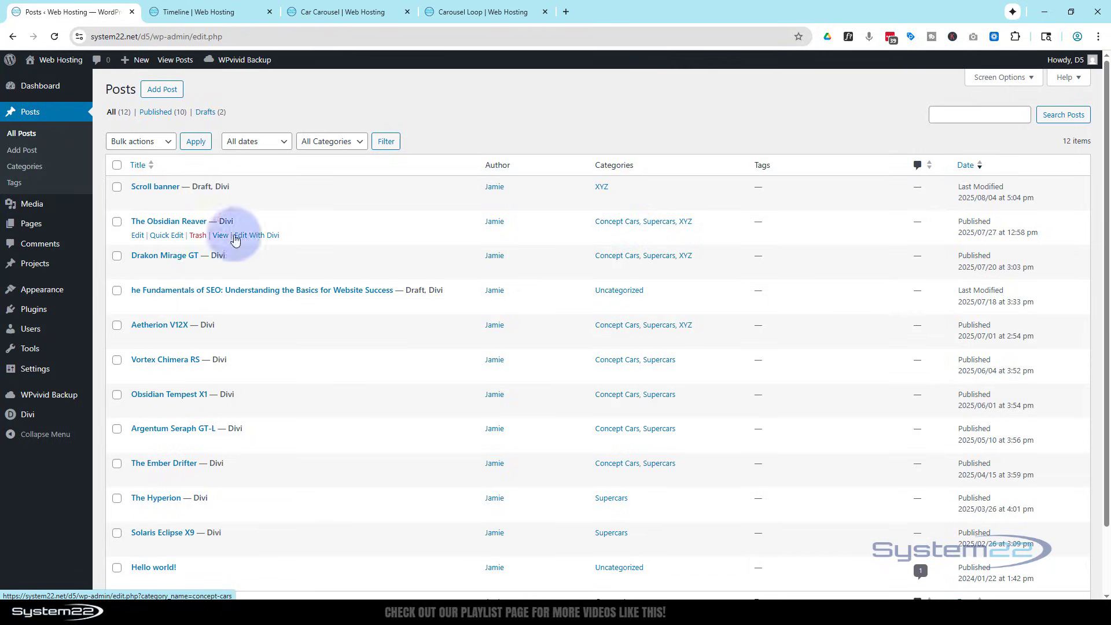
left_click(138, 236)
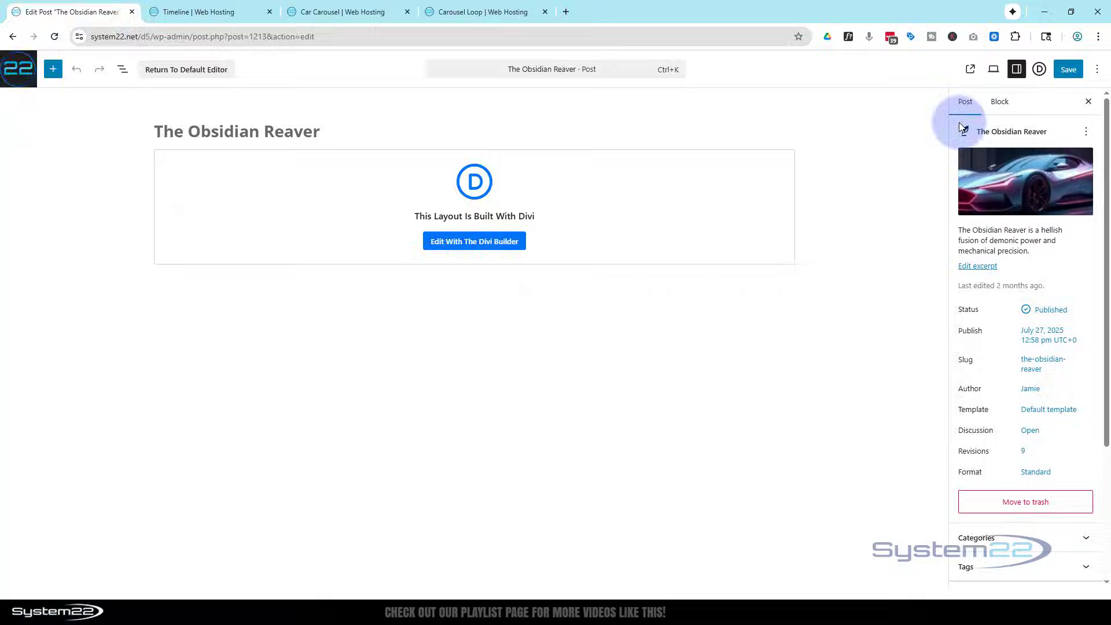
mouse_move(1022, 183)
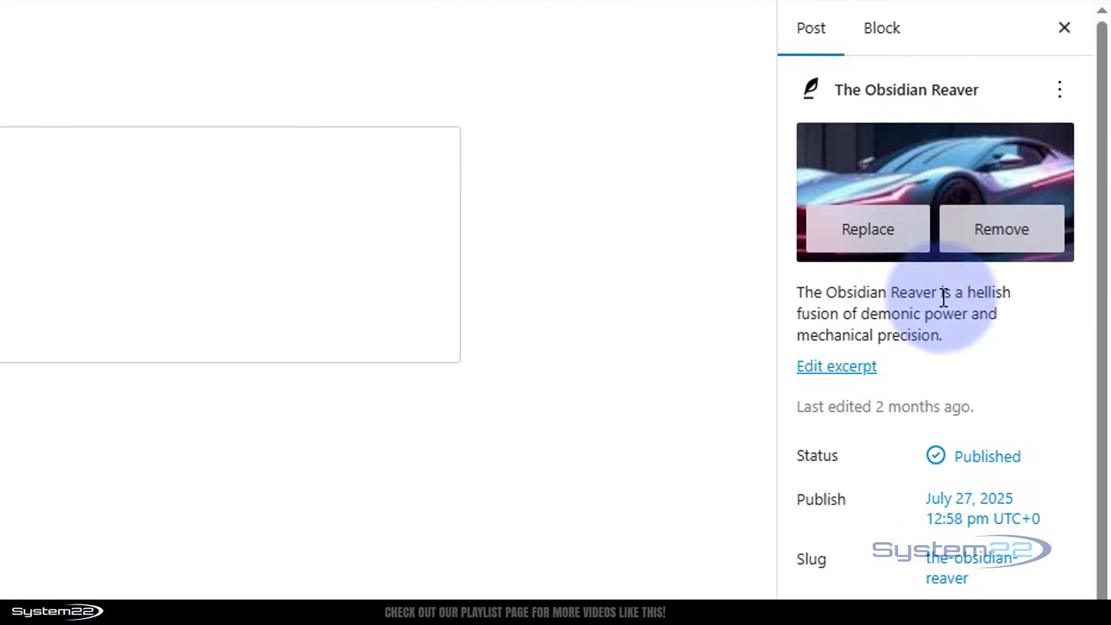
left_click(863, 371)
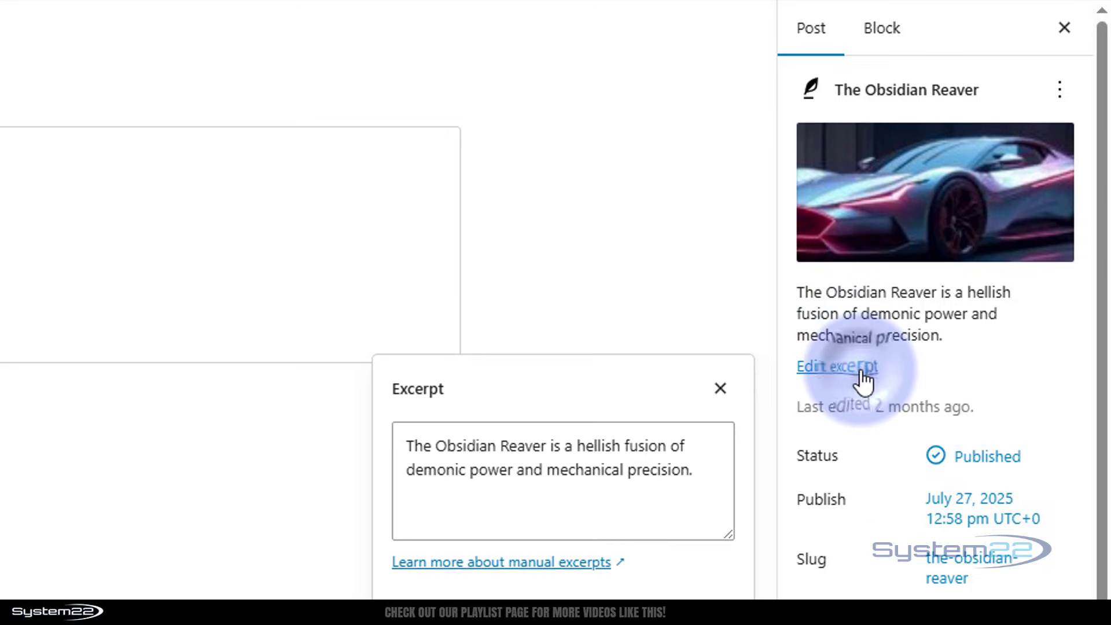
left_click(720, 389)
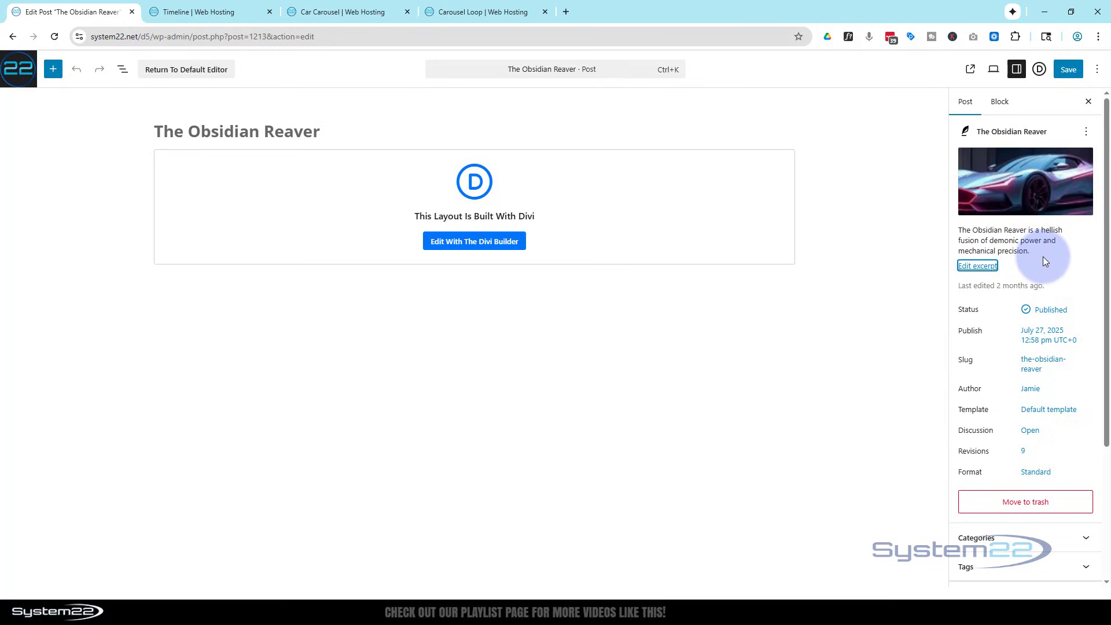
mouse_move(1021, 198)
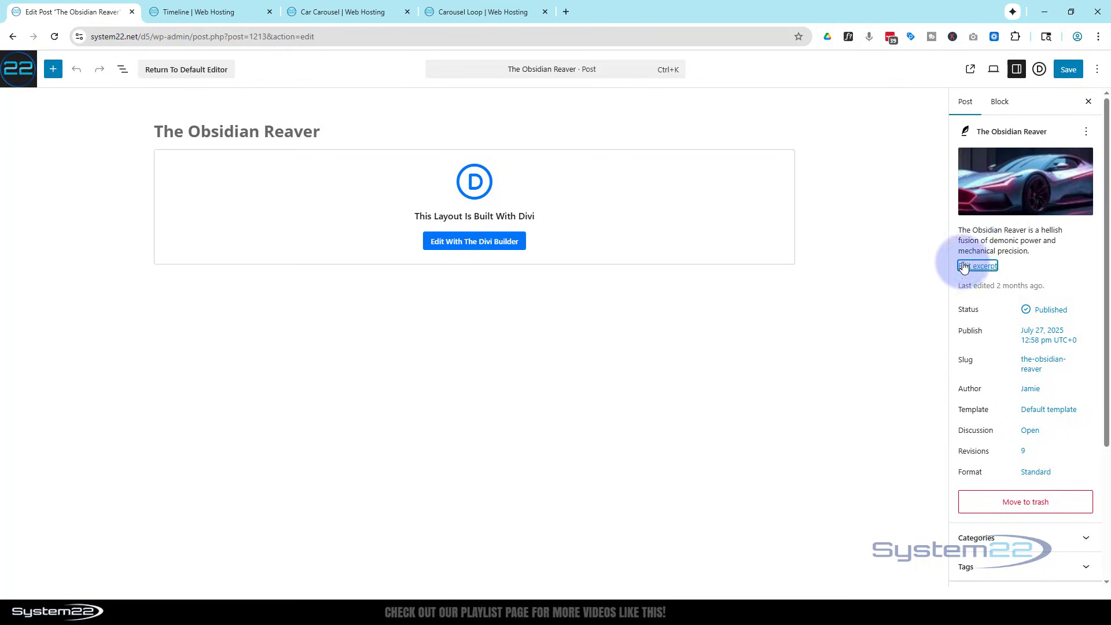
Return to the Carousel Loop page and set the Call To Action's title to the dynamic Loop Post Title.
left_click(464, 11)
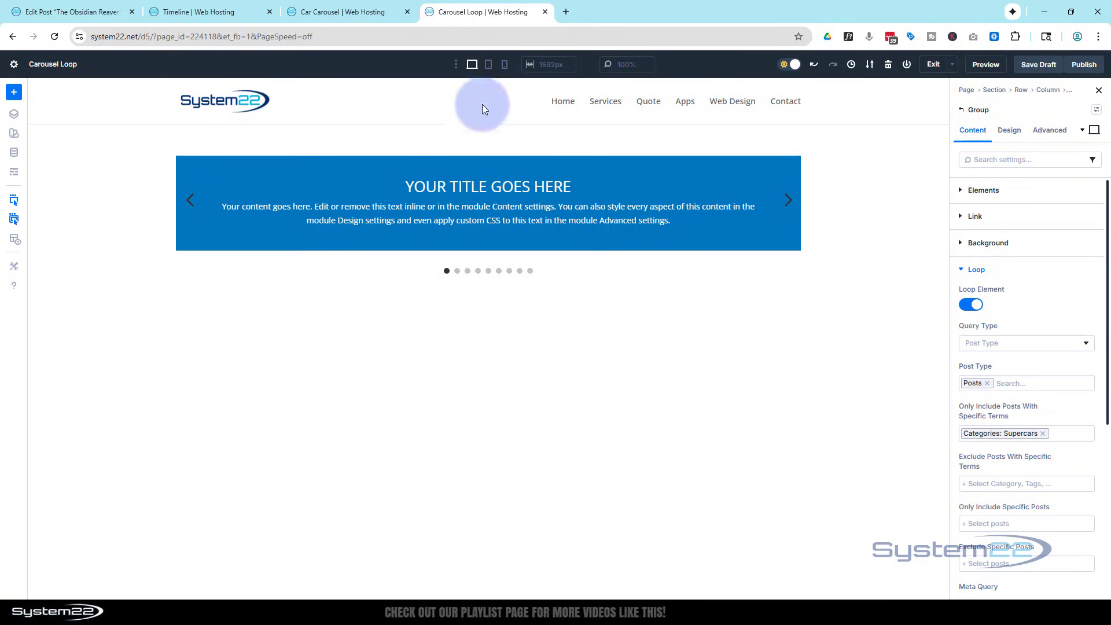
left_click(345, 186)
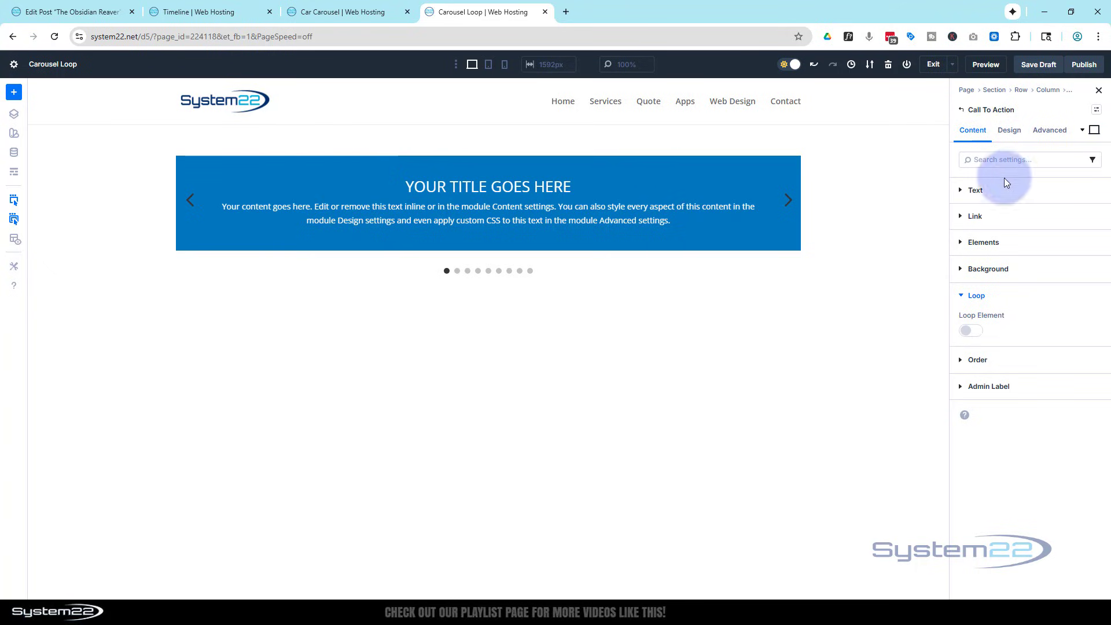
left_click(962, 191)
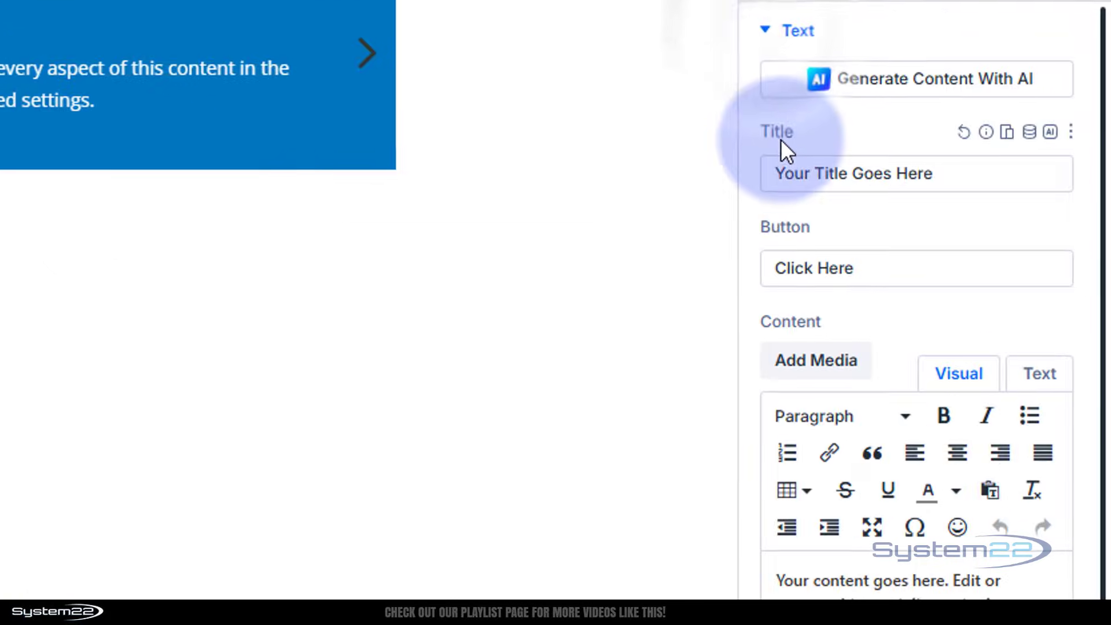
left_click(1031, 135)
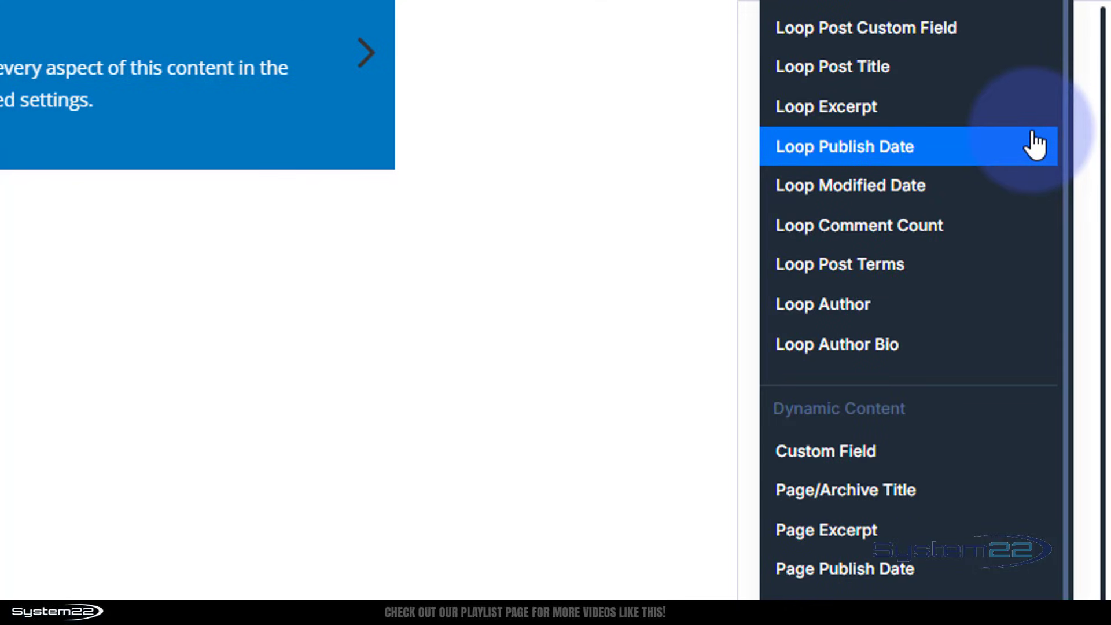
left_click(909, 73)
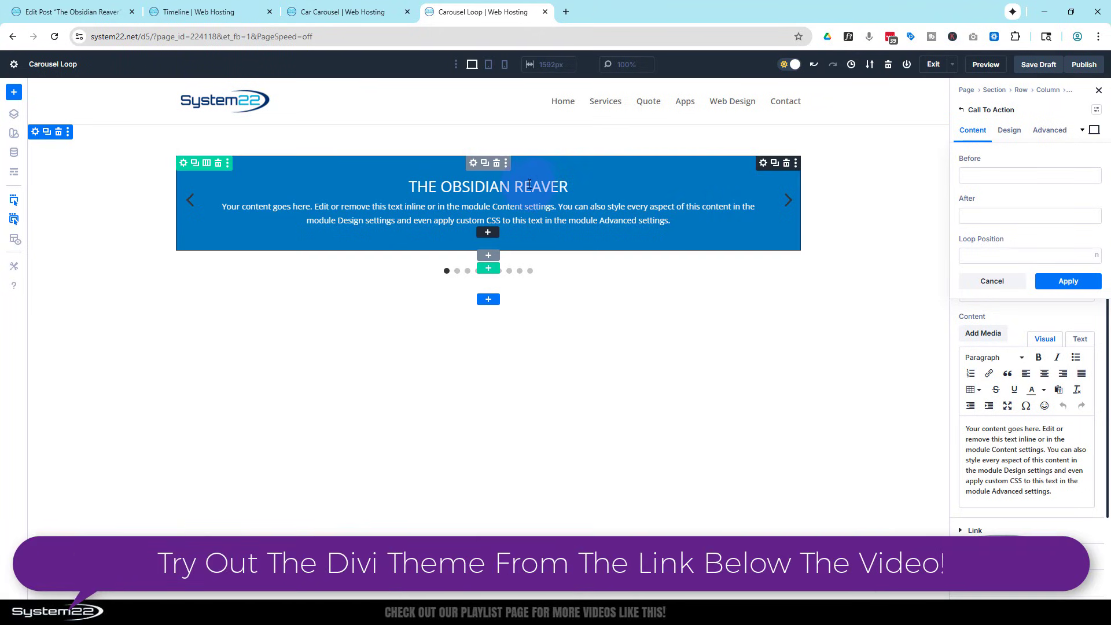
left_click(1071, 281)
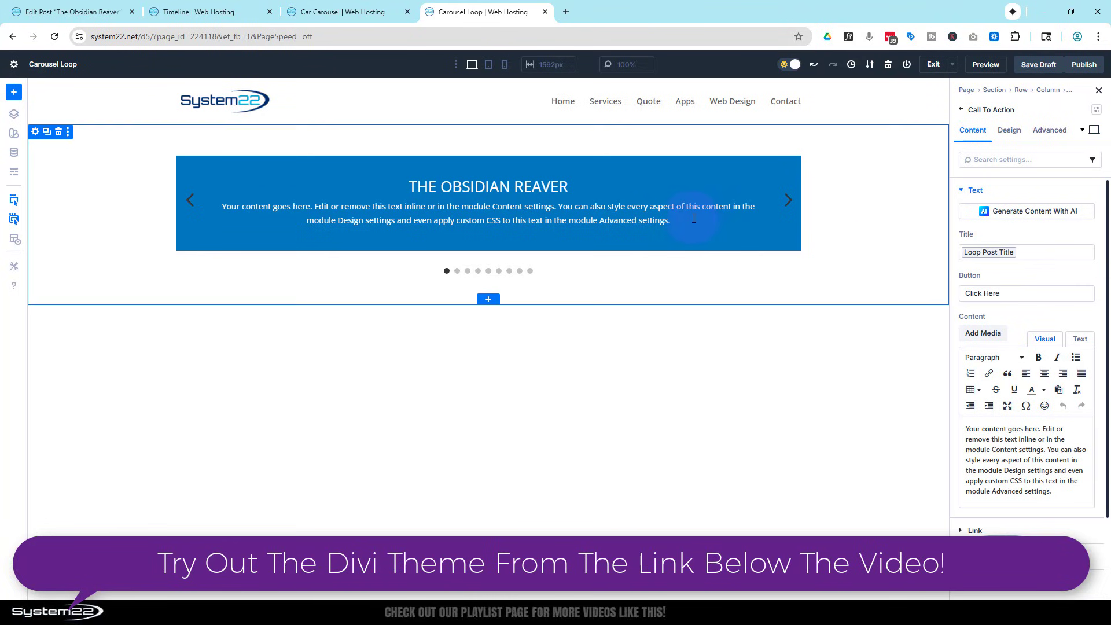
Insert Loop Excerpt as the dynamic body content of the Call To Action.
scroll(993, 315, "down", 3)
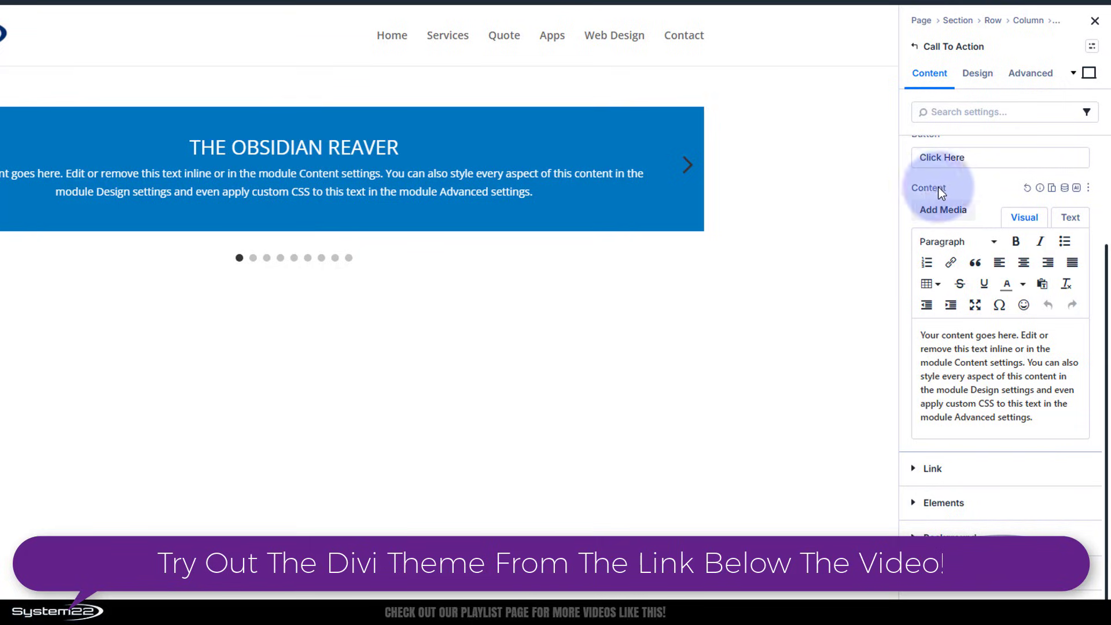
left_click(1065, 189)
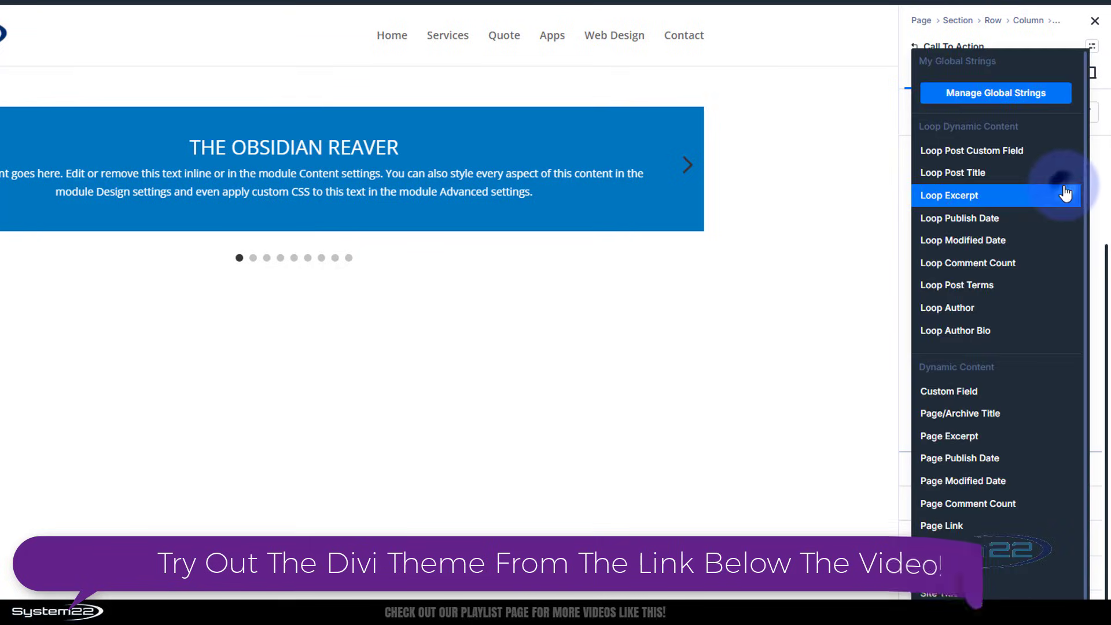
left_click(994, 197)
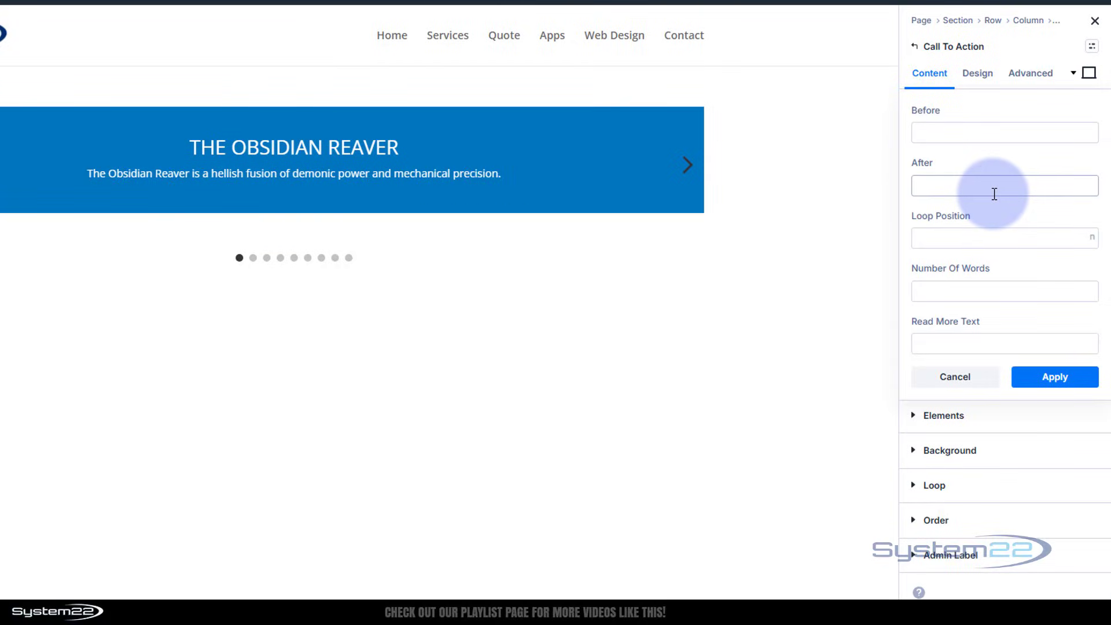
left_click(971, 381)
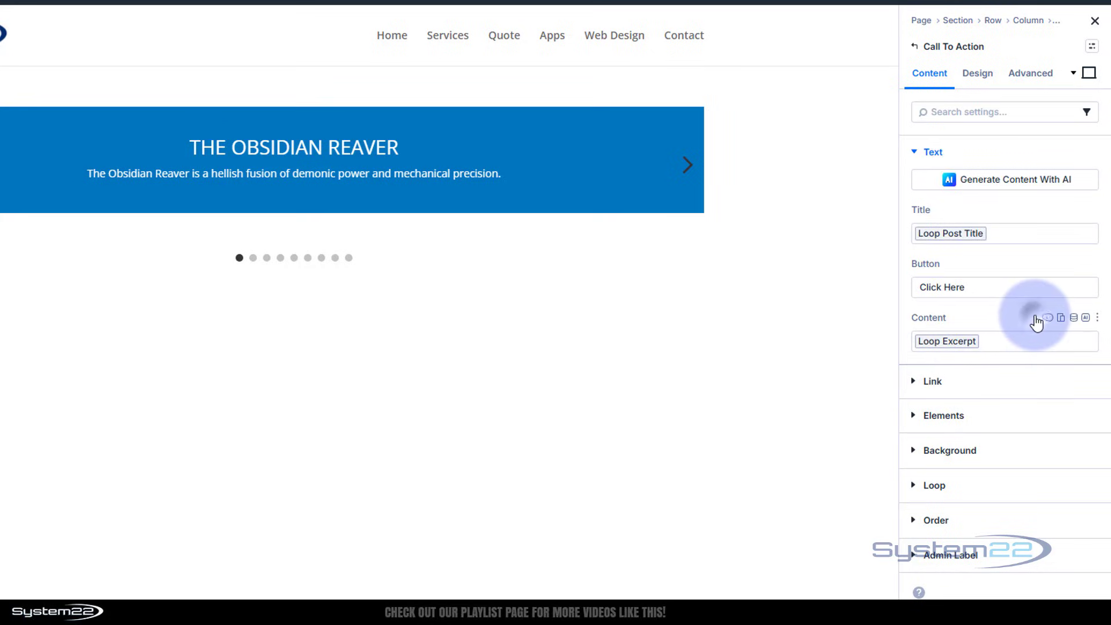
Clear the Call To Action's body content so the field is empty.
left_click(1036, 318)
scroll(978, 443, "down", 1)
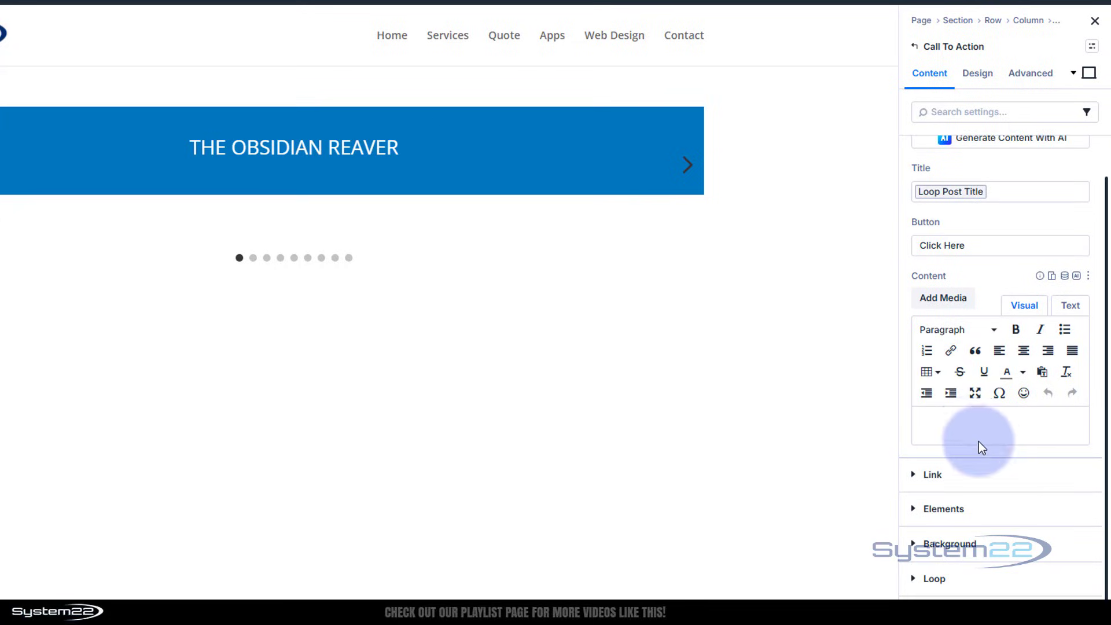
left_click(967, 416)
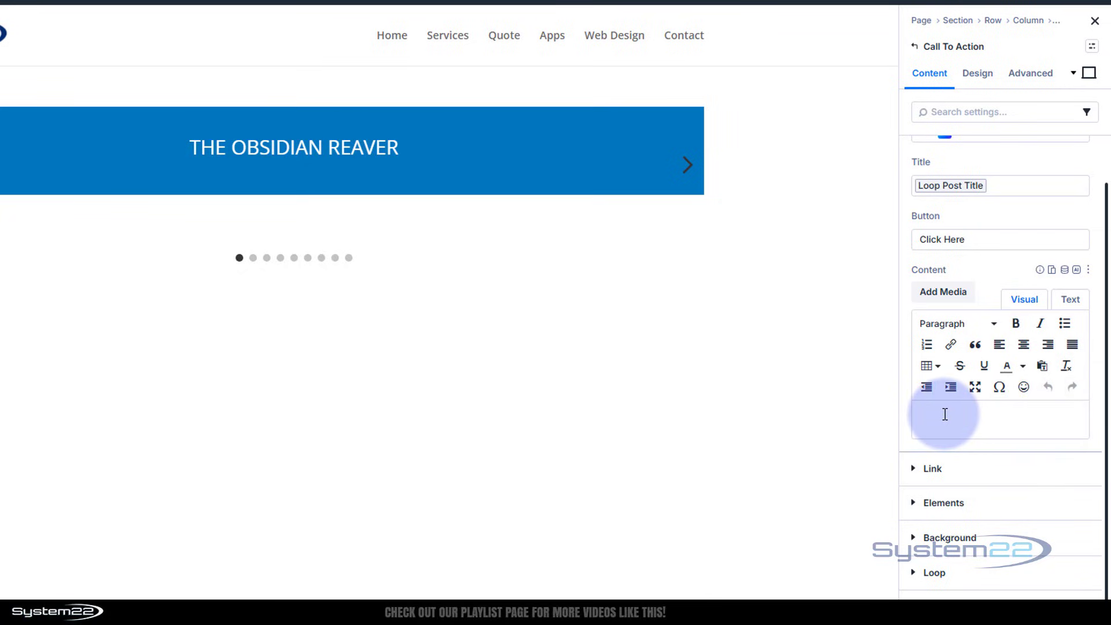
Set the Call To Action's button link URL to the dynamic Loop Link.
left_click(913, 471)
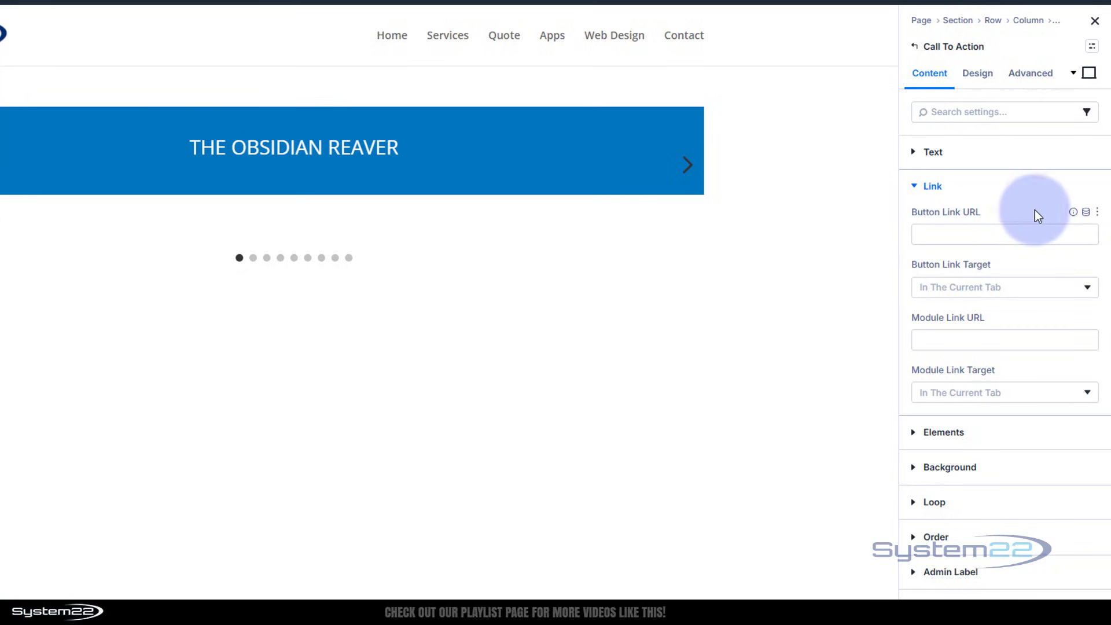
left_click(1088, 214)
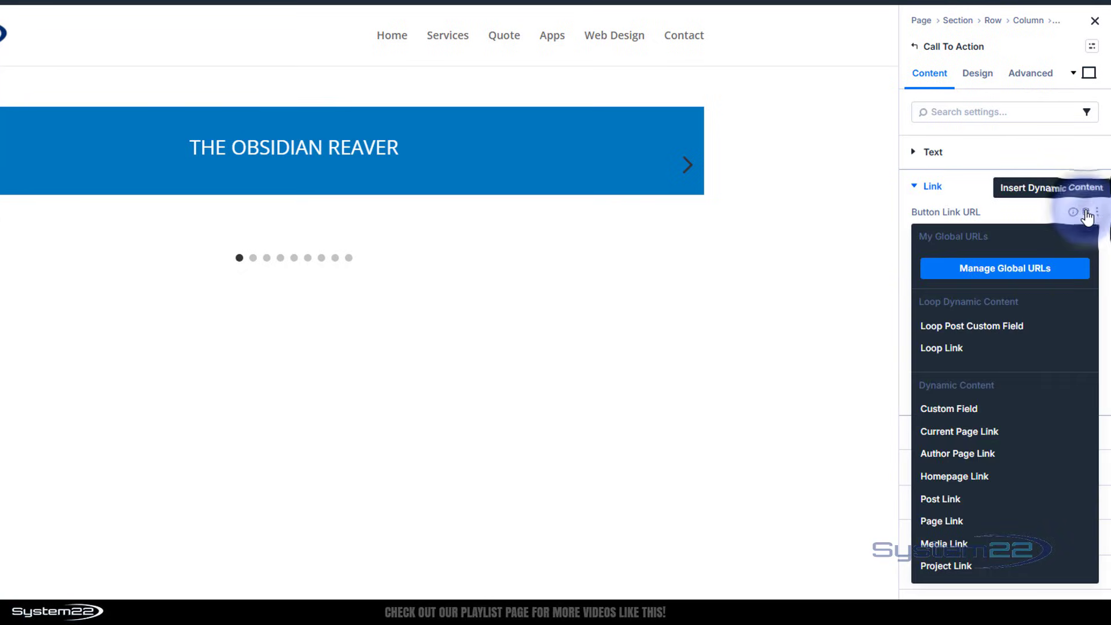
left_click(966, 350)
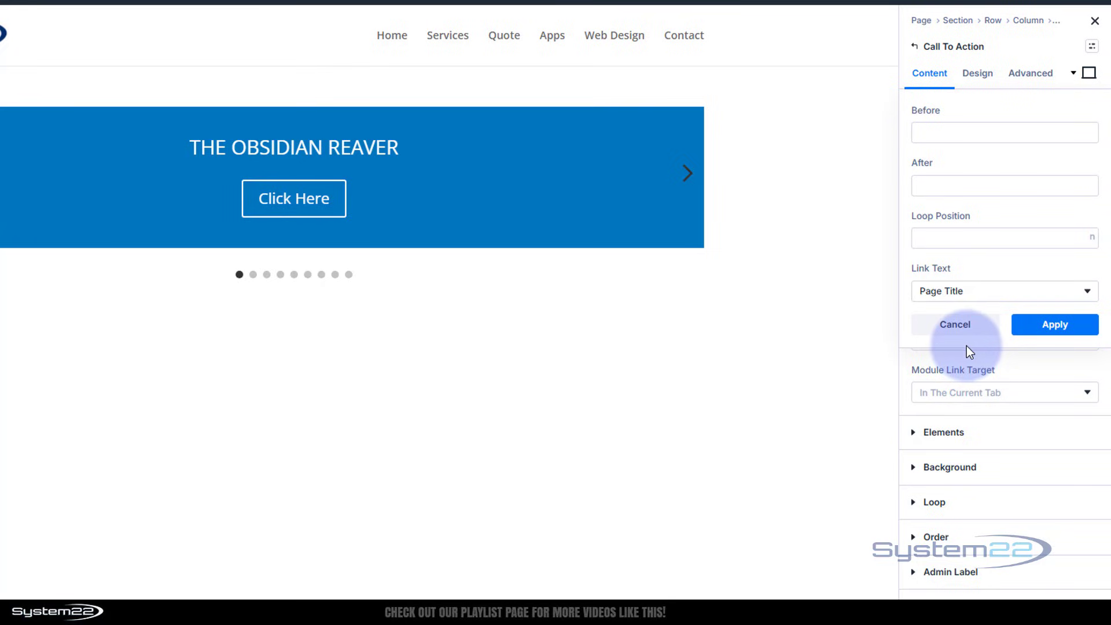
left_click(1039, 325)
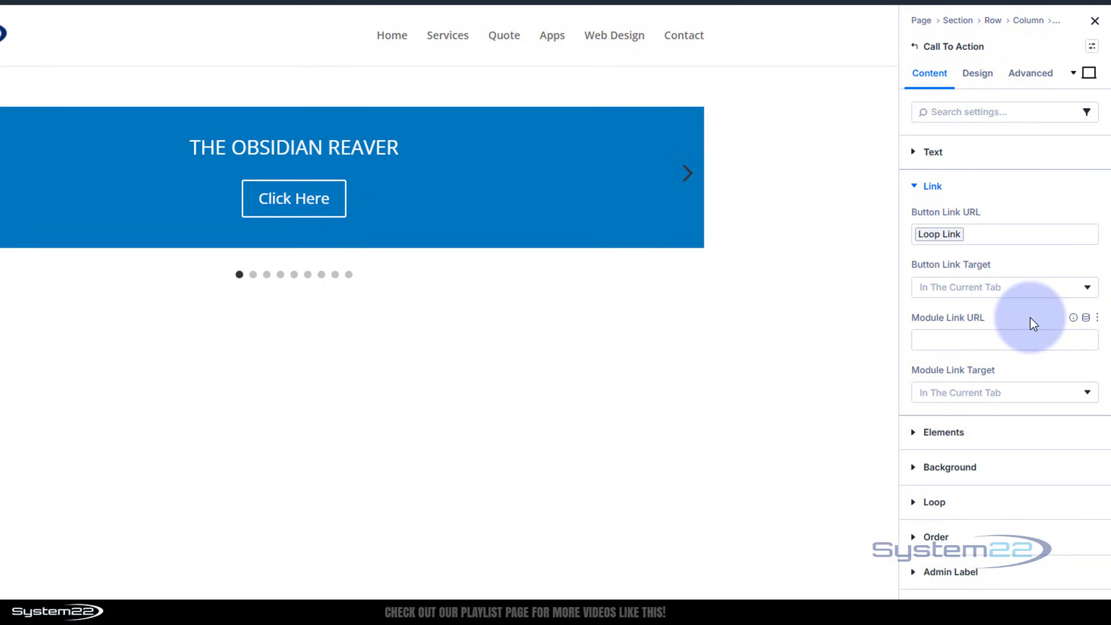
Change the Call To Action's button text to "Details".
left_click(917, 154)
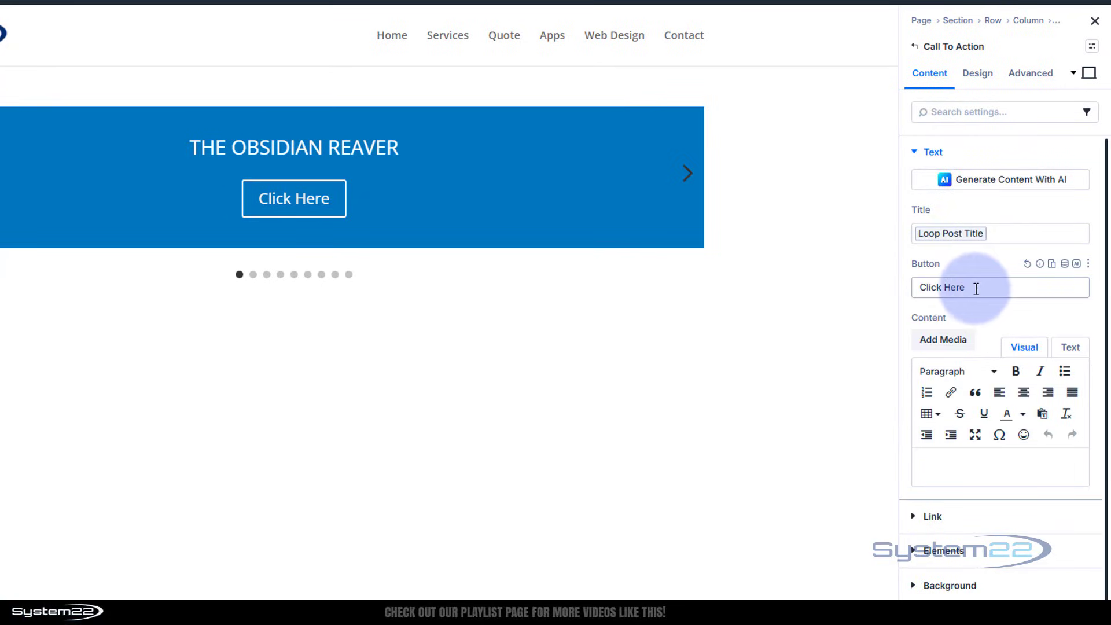
left_click_drag(976, 288, 918, 289)
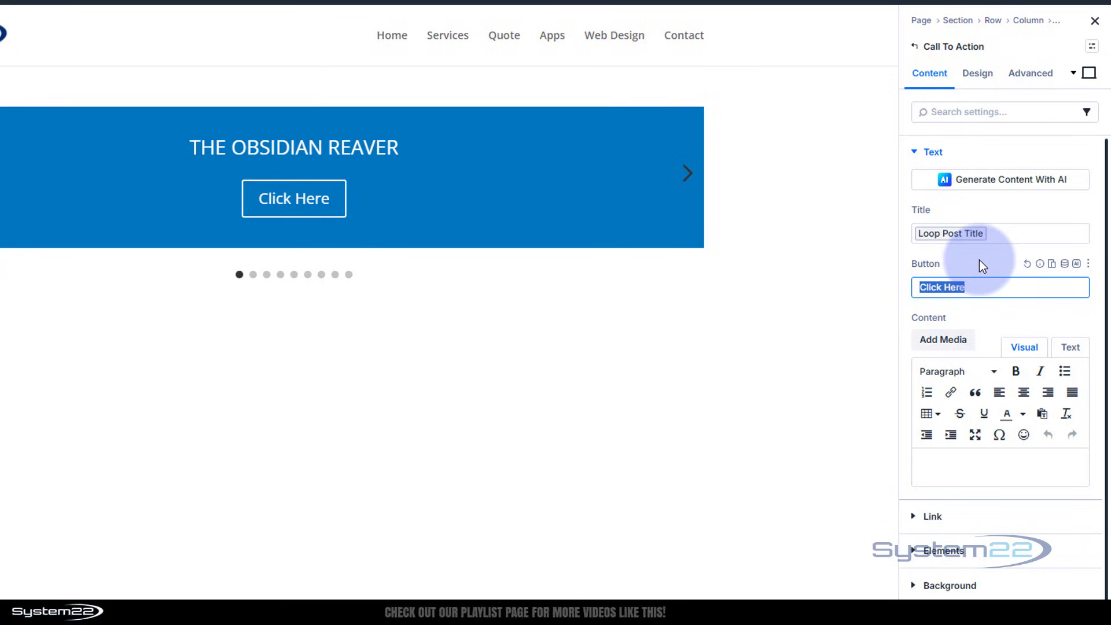
type("Det")
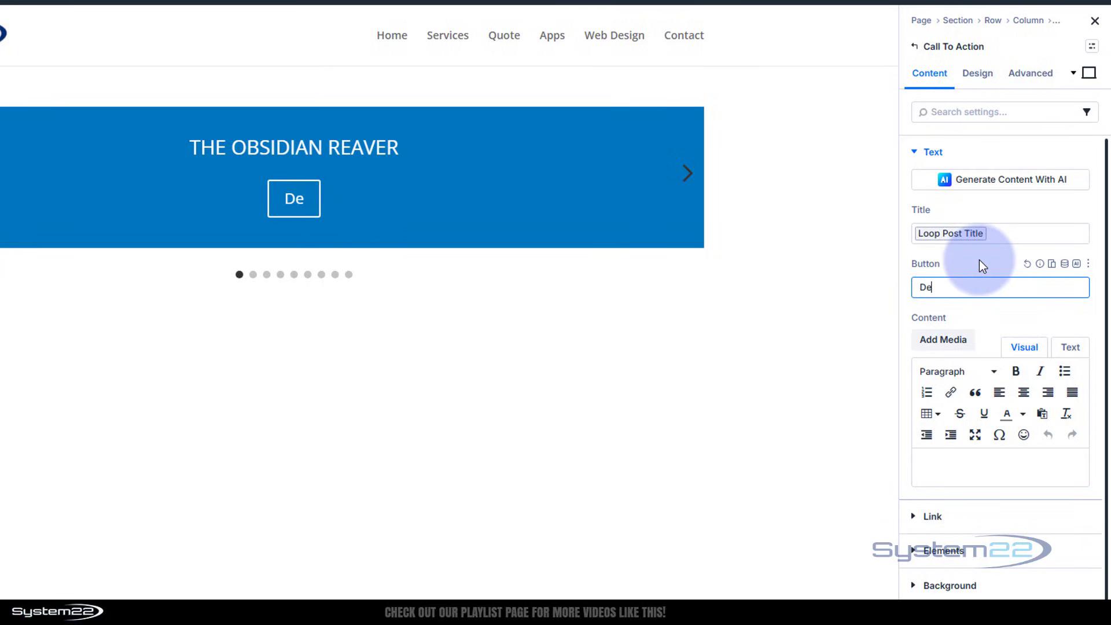
type("ails")
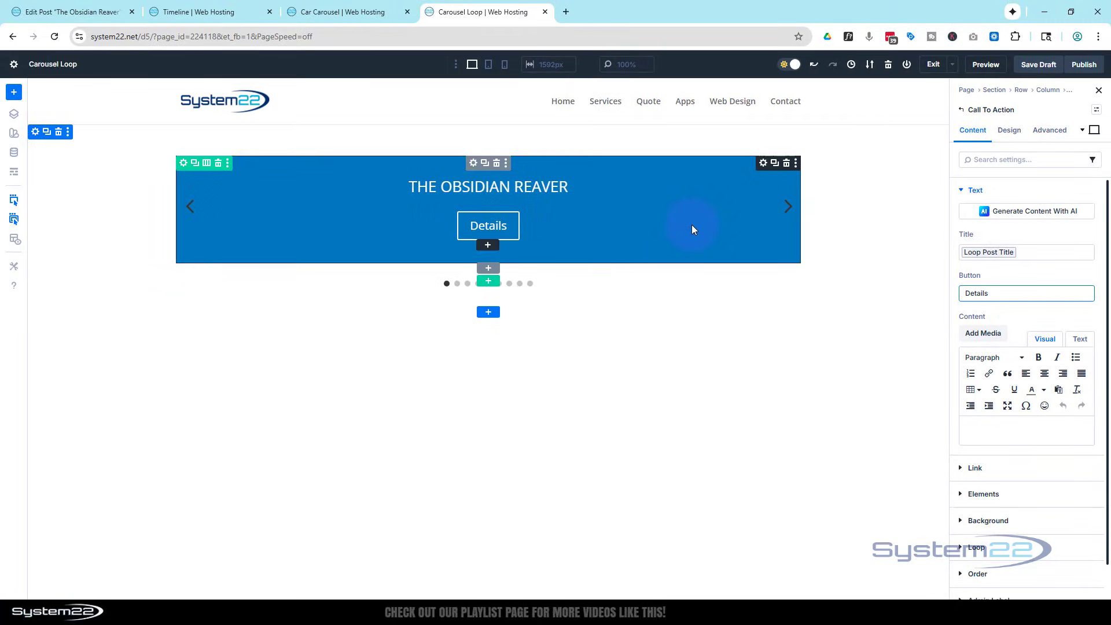
Check the finished Car Carousel page for reference, and set the Call To Action's background image to the dynamic Loop Featured Image.
left_click(334, 13)
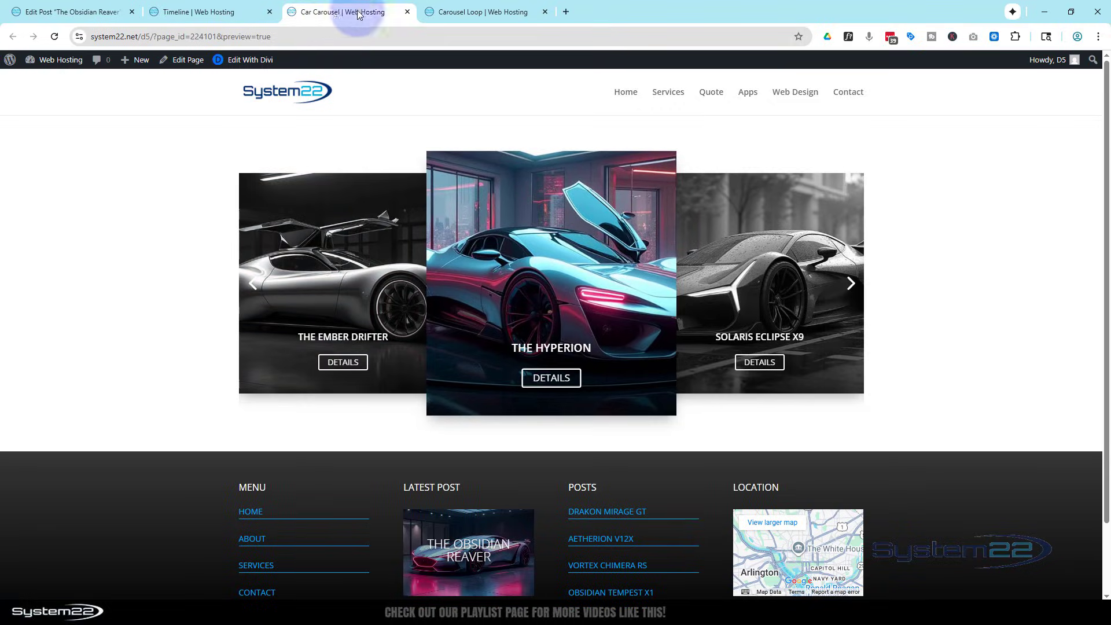
left_click(485, 12)
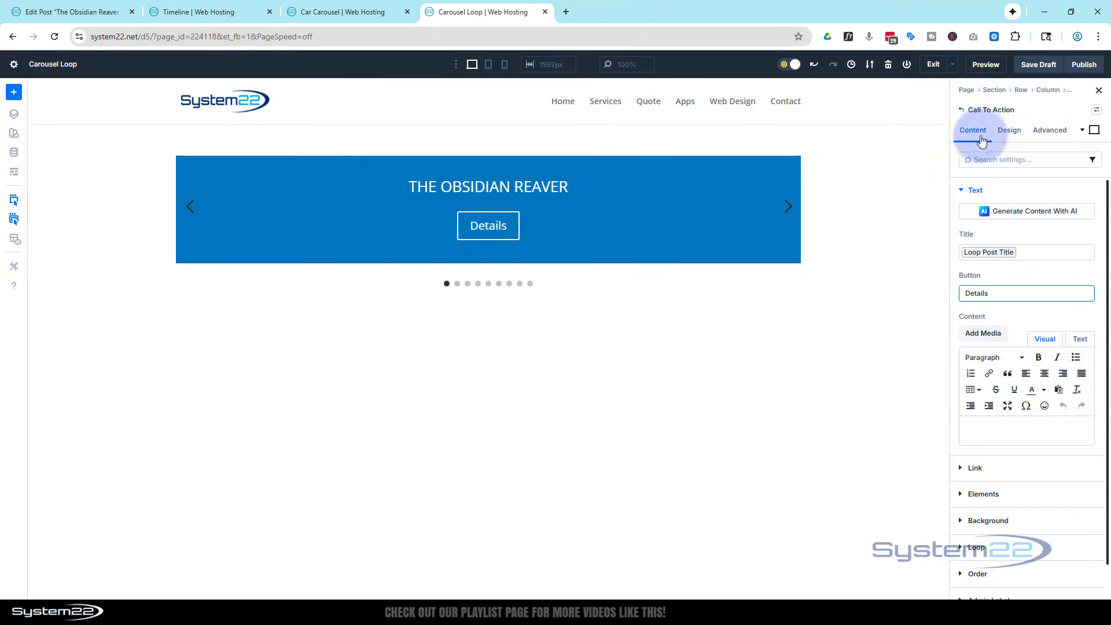
scroll(1002, 324, "down", 1)
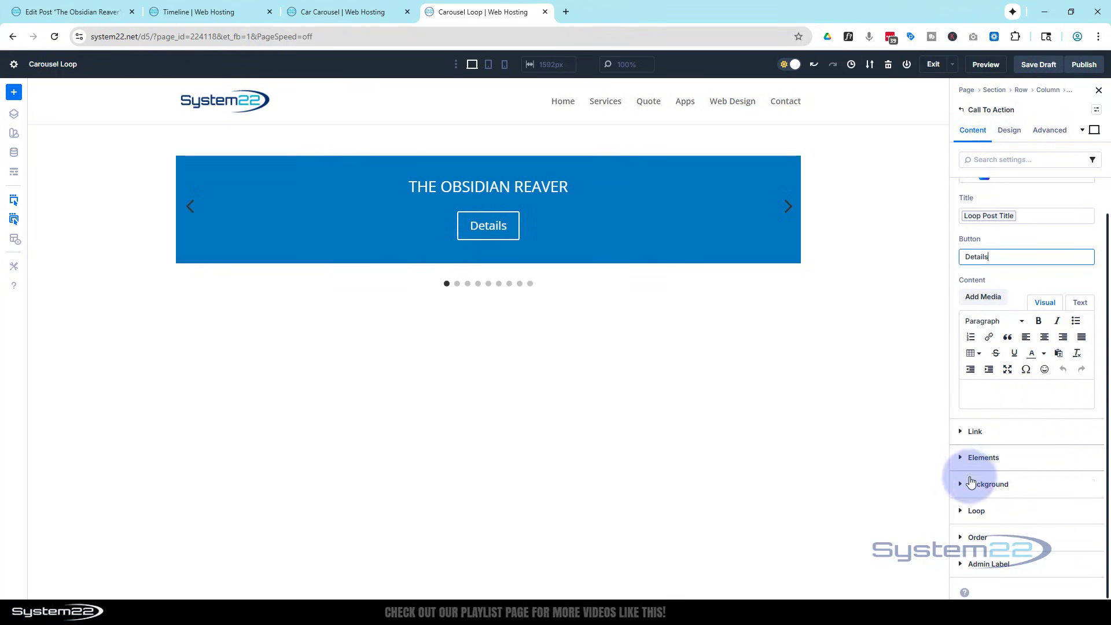
left_click(976, 484)
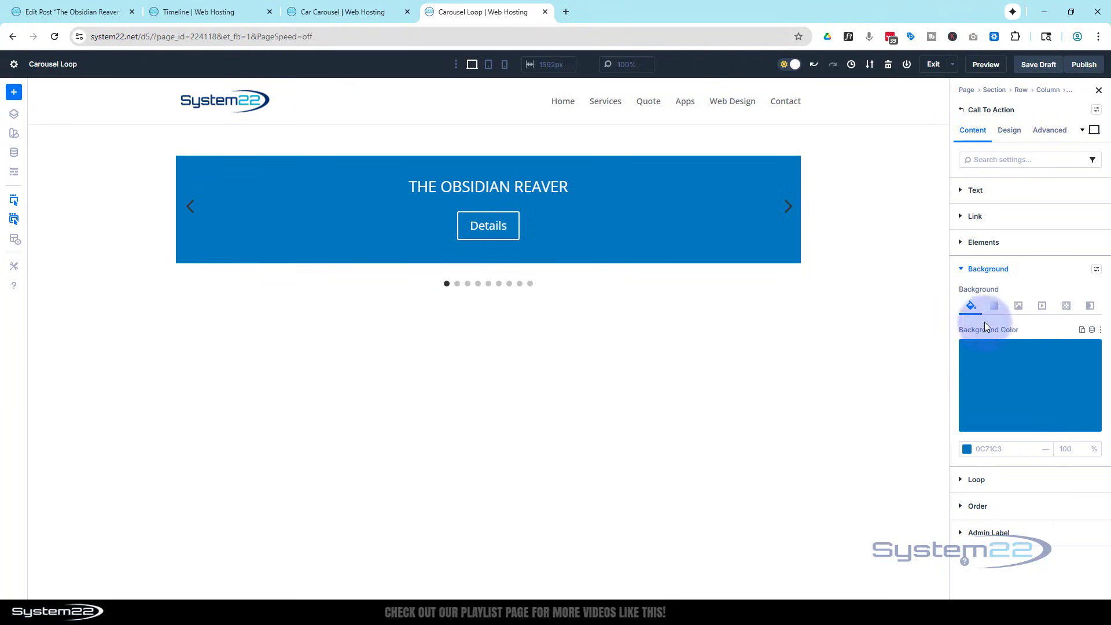
left_click(1019, 307)
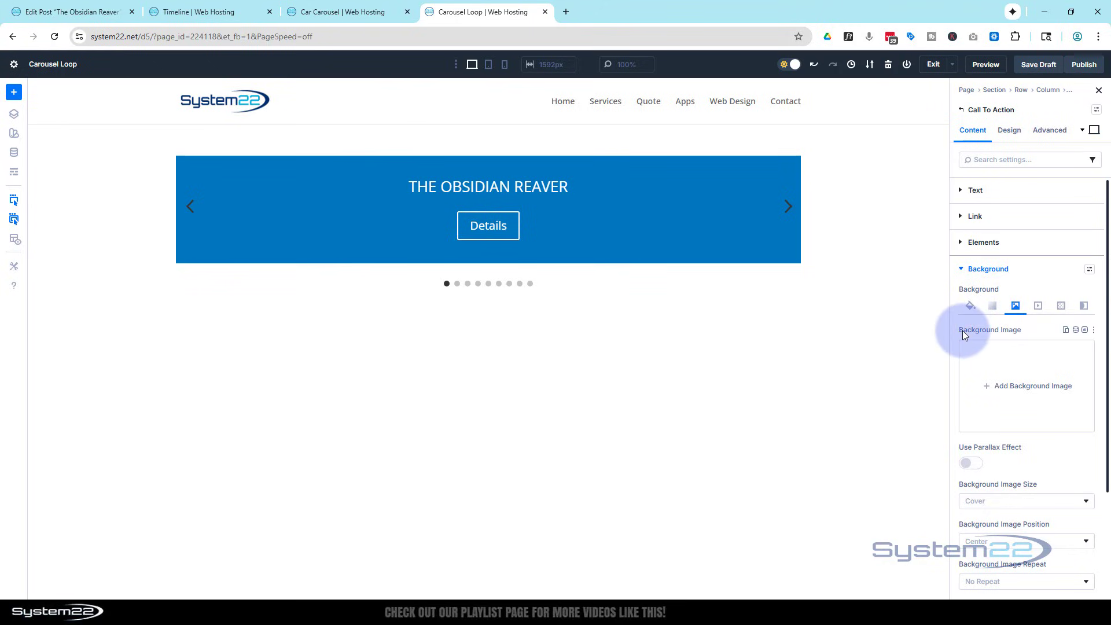
left_click(1076, 330)
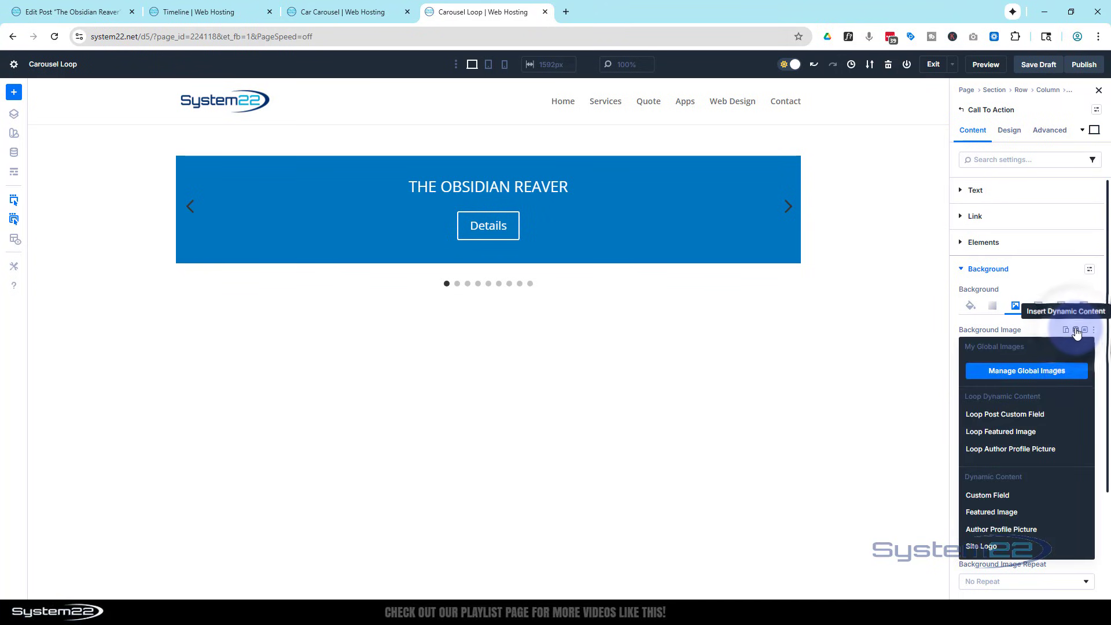
left_click(1002, 437)
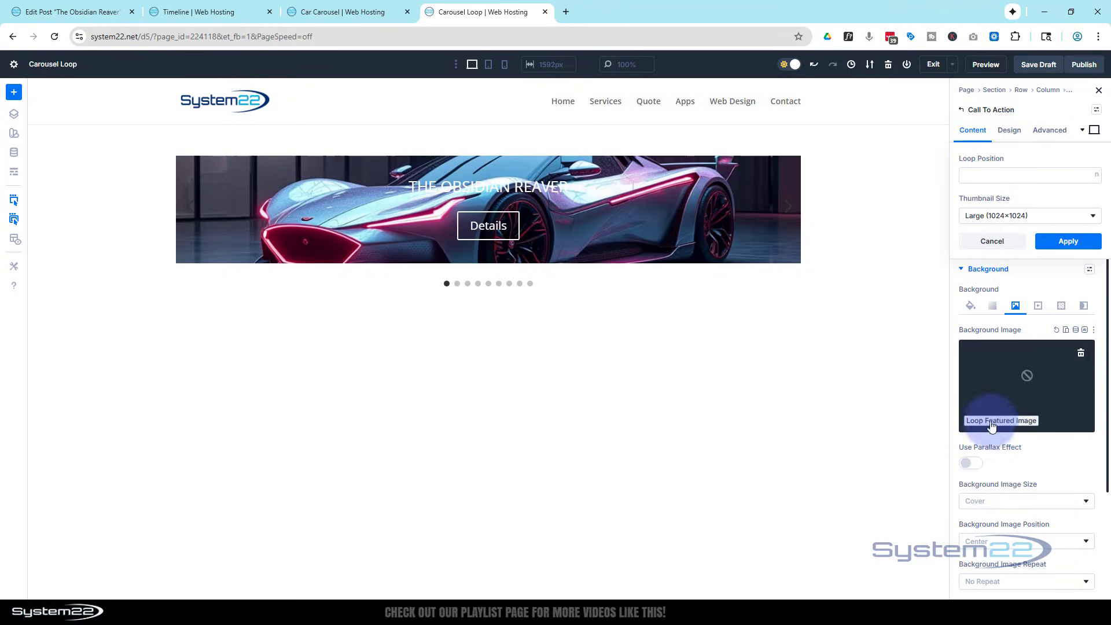
Set the Call To Action's minimum height to 40vh in its sizing options.
left_click(1011, 131)
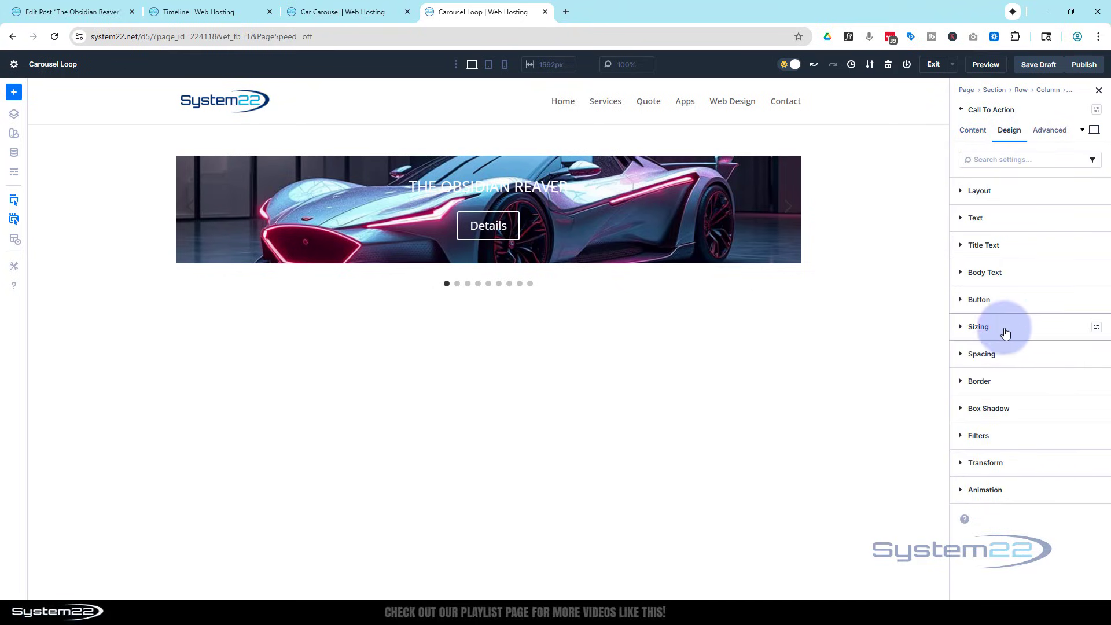
left_click(967, 330)
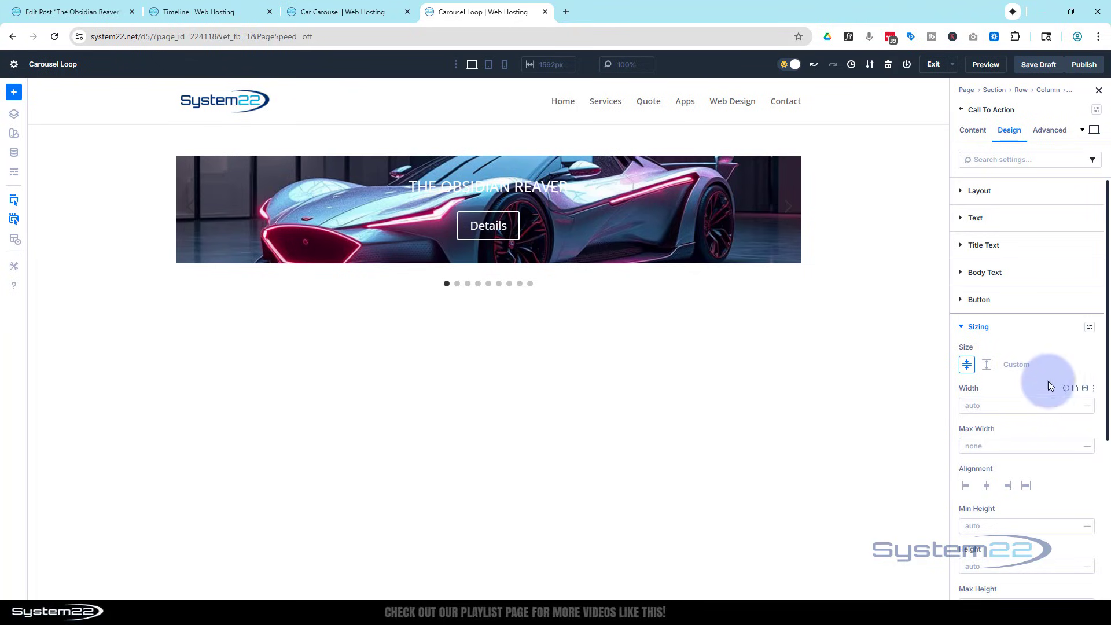
scroll(1012, 374, "down", 3)
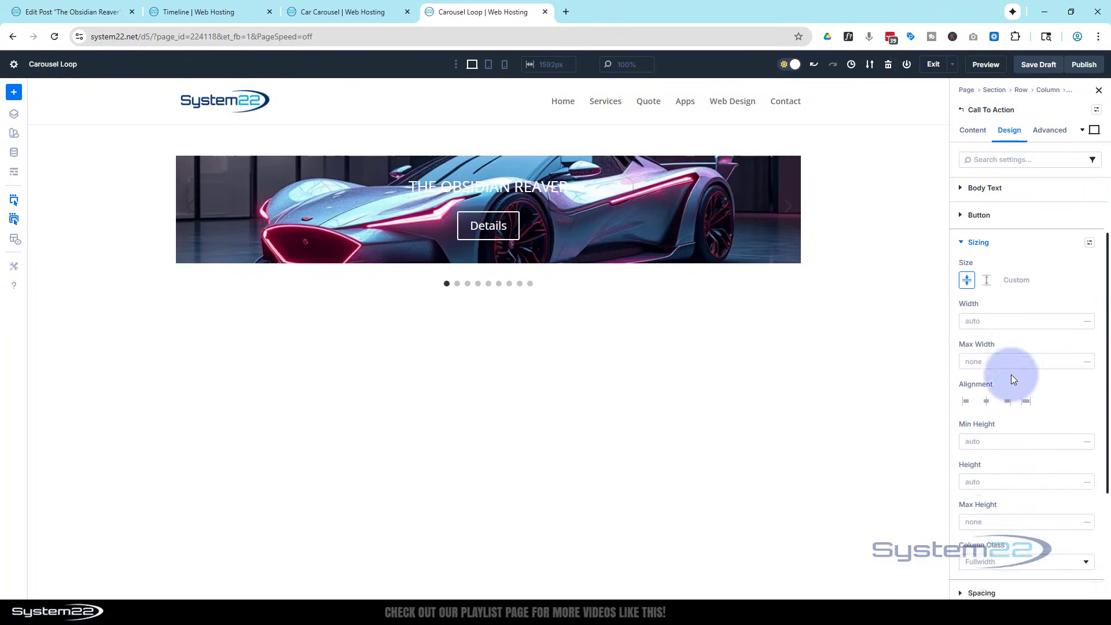
scroll(1013, 376, "down", 1)
left_click(975, 336)
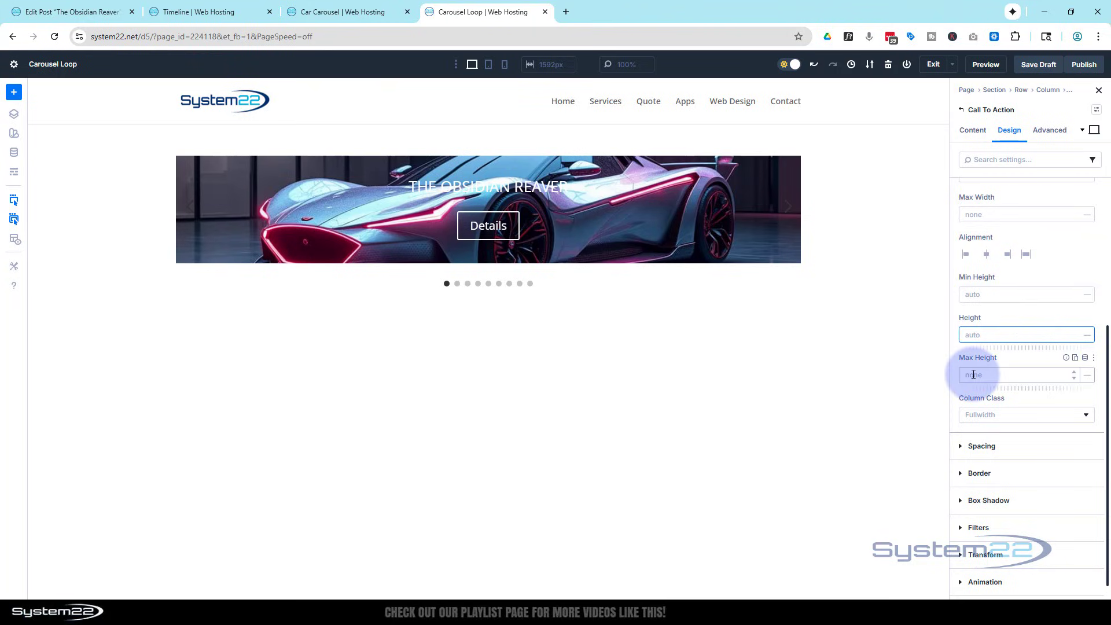
left_click(970, 294)
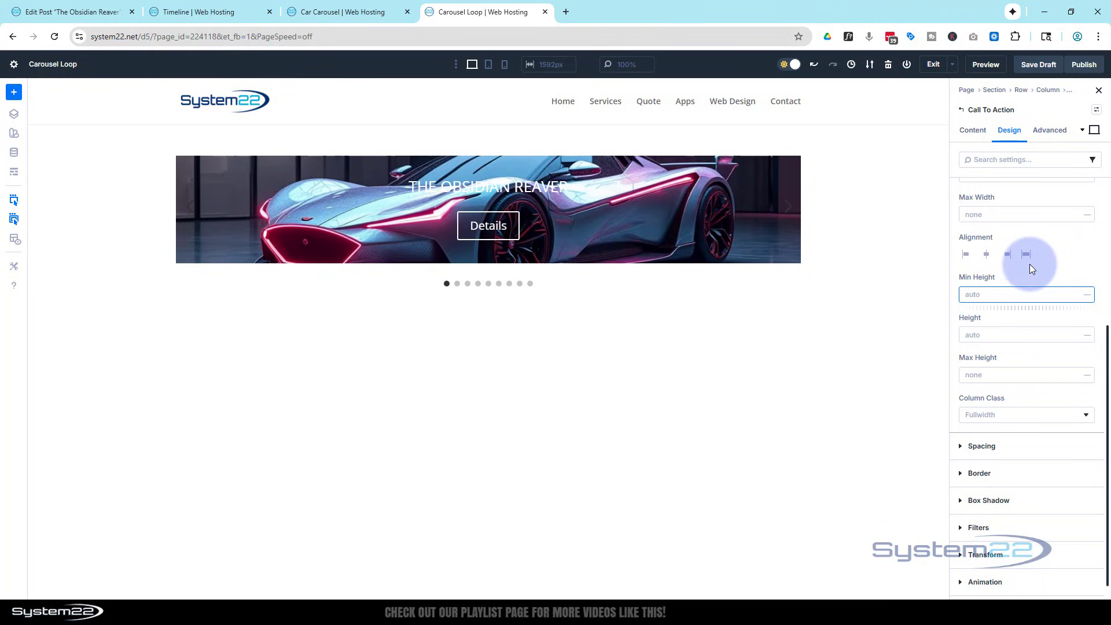
type("40vh")
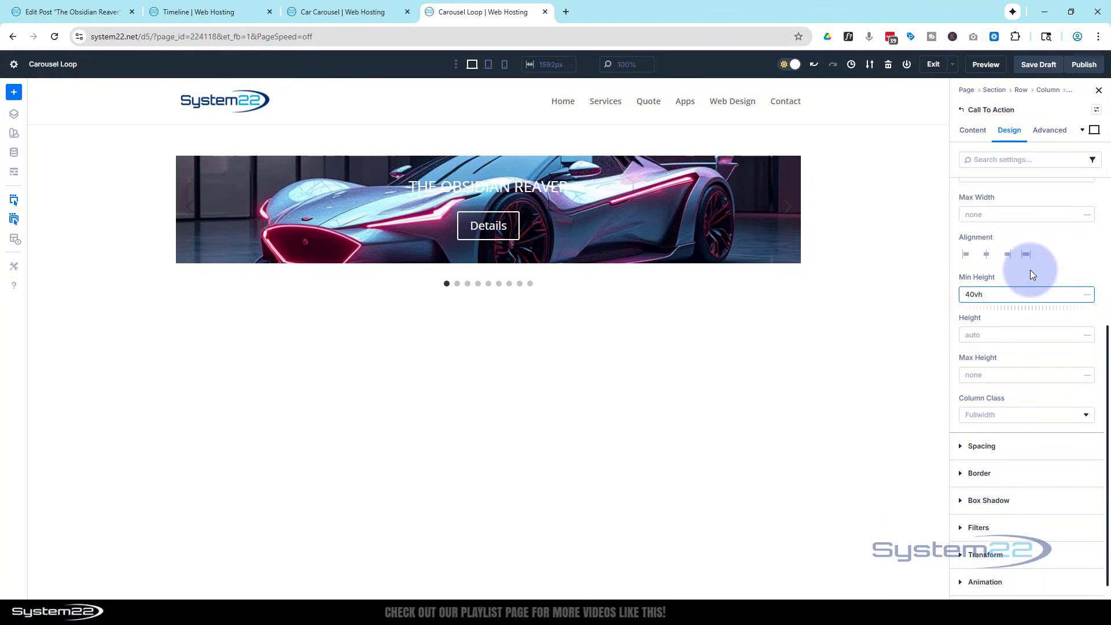
left_click(1030, 270)
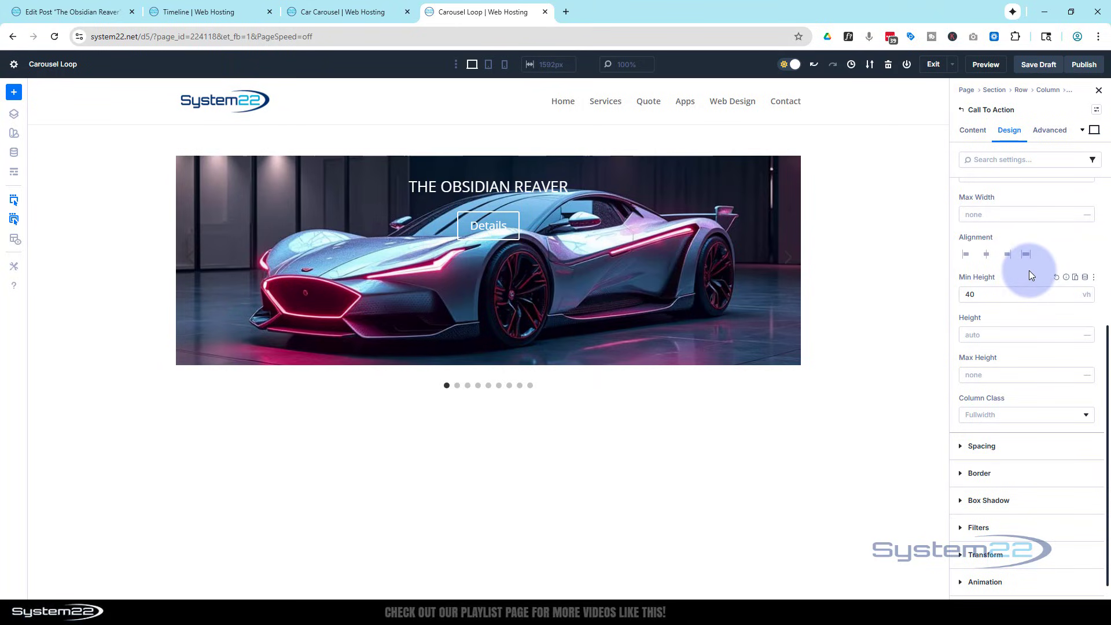
scroll(1031, 270, "up", 4)
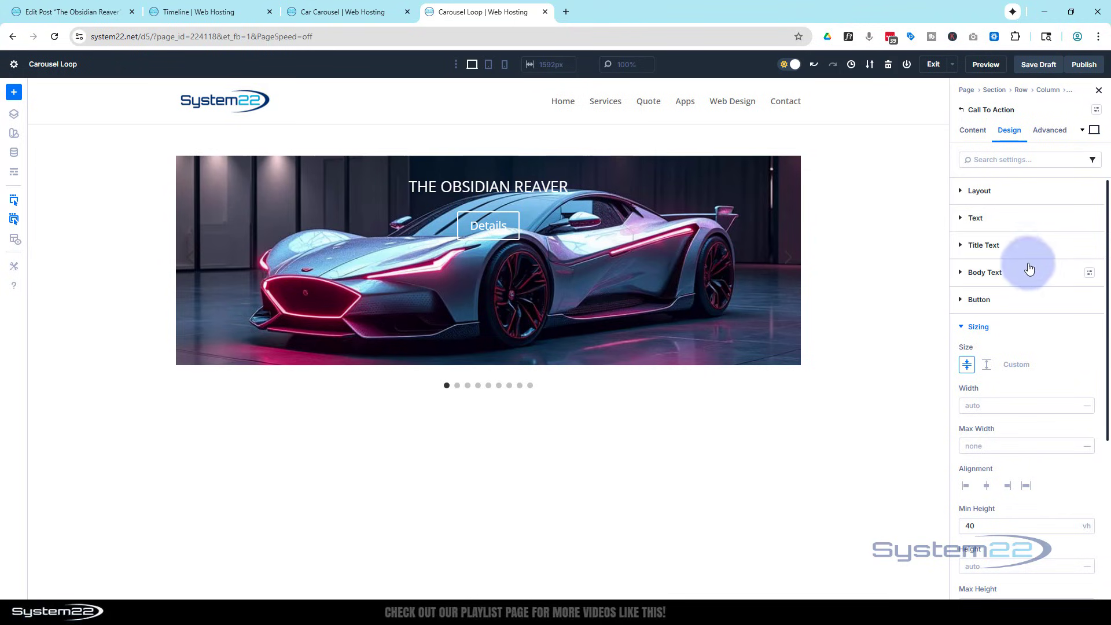
Justify the Call To Action's flex layout content to the bottom of the slide and save the draft.
left_click(1005, 191)
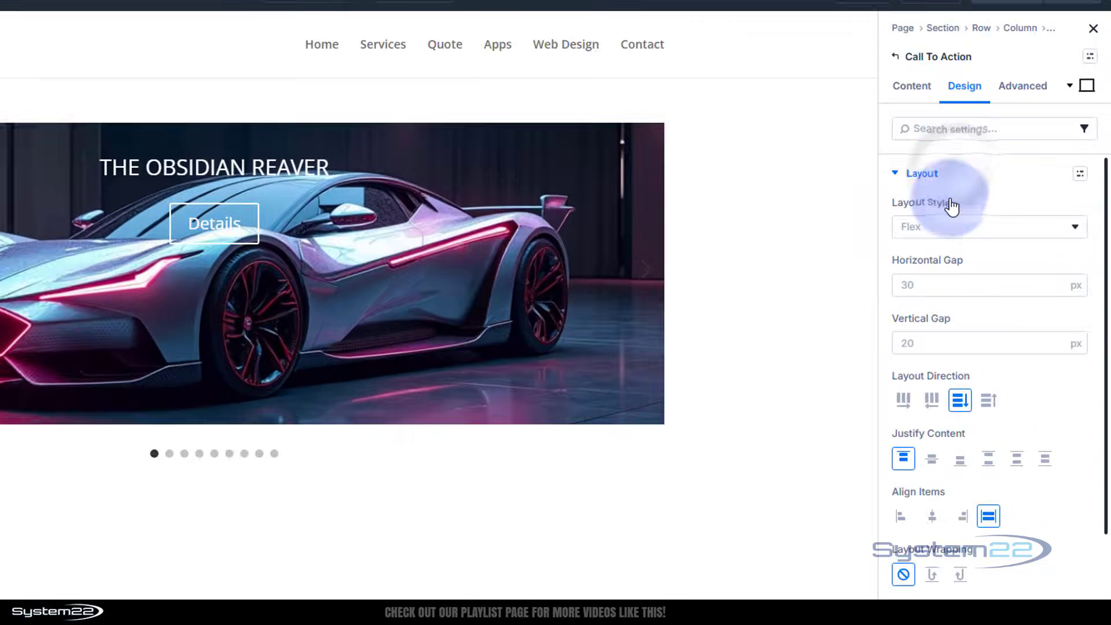
left_click(925, 230)
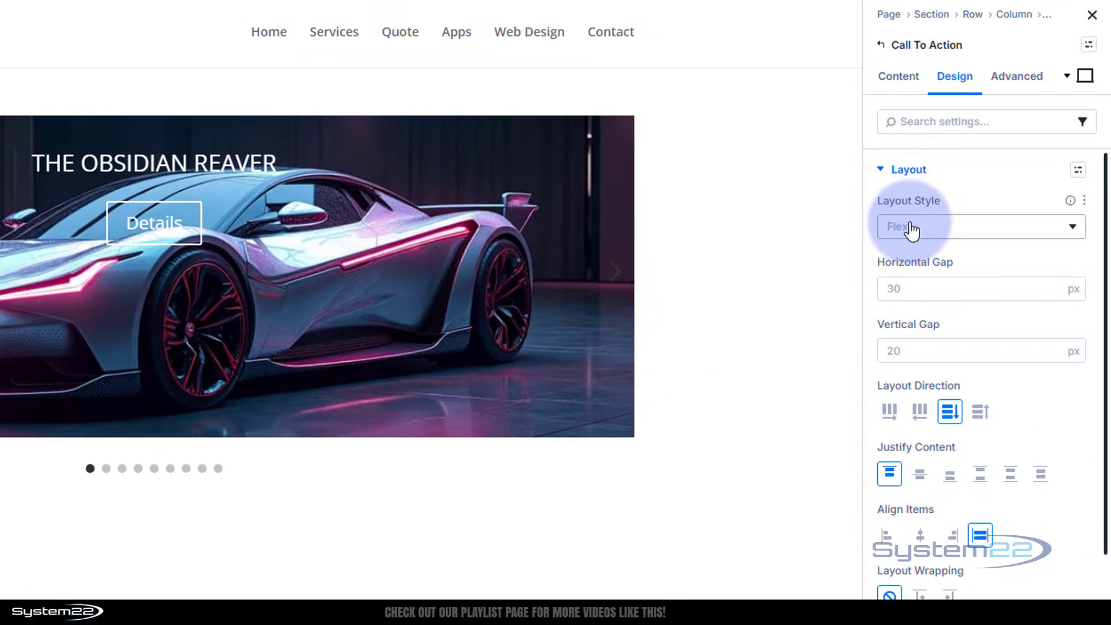
left_click(951, 479)
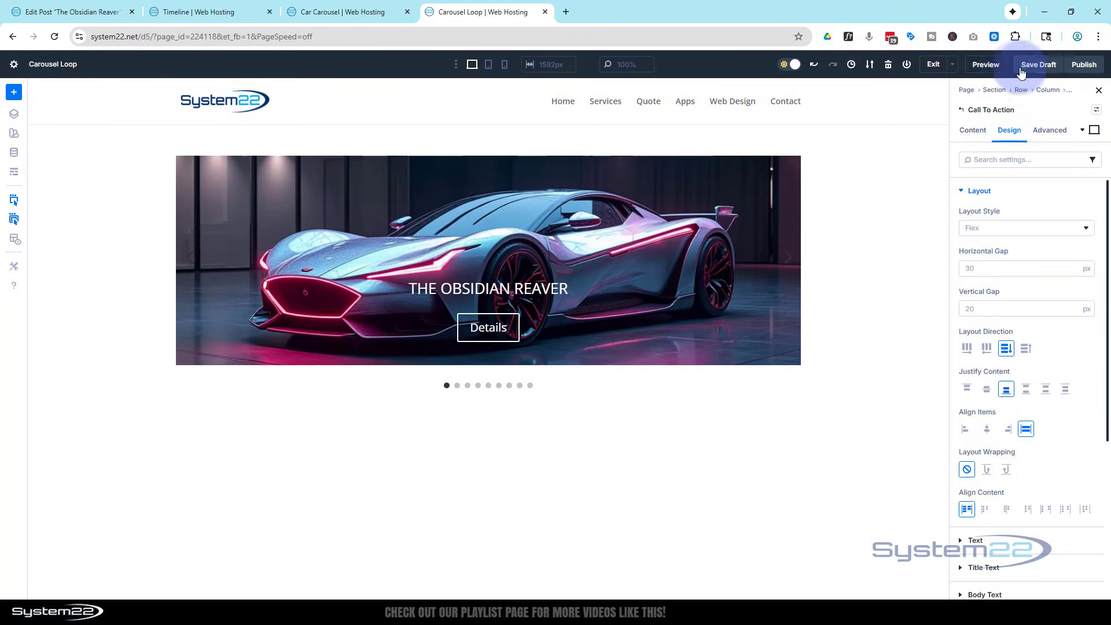
left_click(1039, 64)
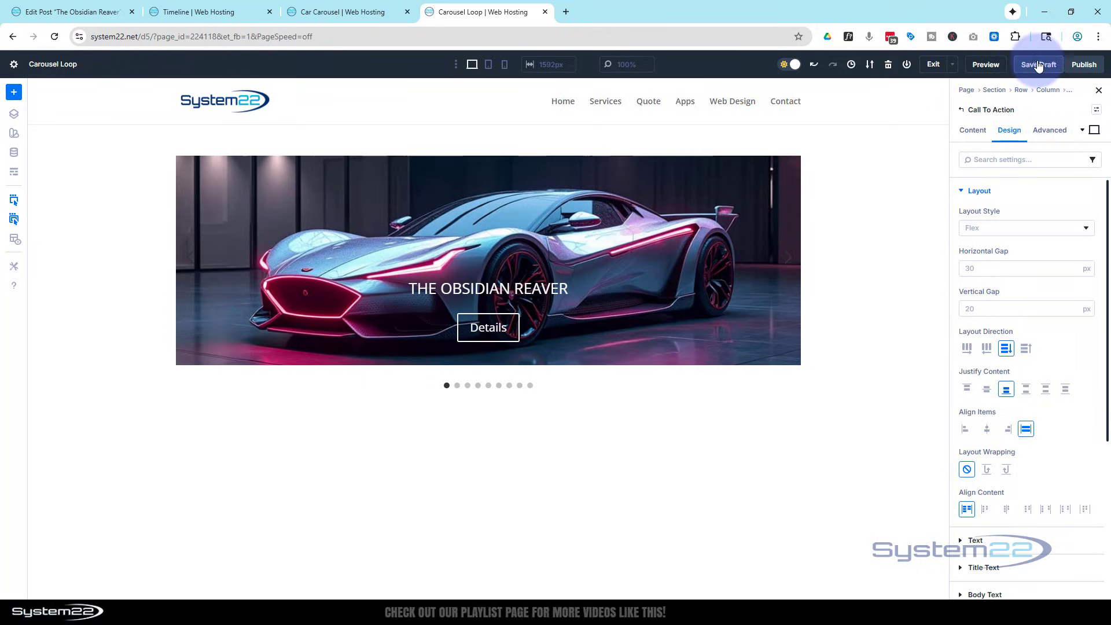
Preview the page to test the carousel's dot and arrow navigation and The Obsidian Reaver's Details link.
left_click(986, 66)
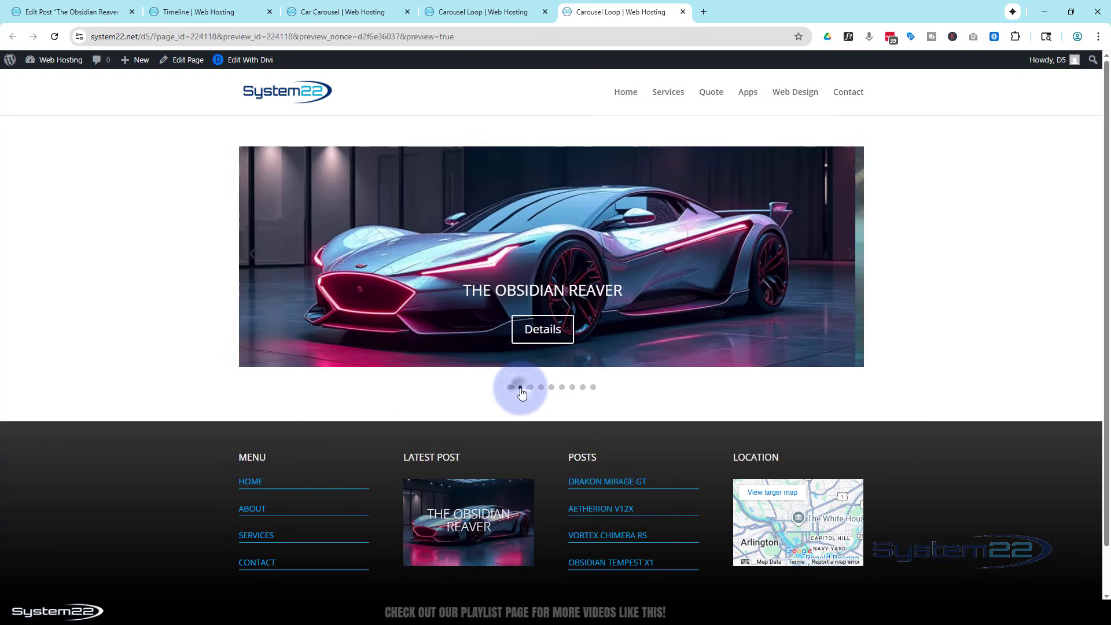
left_click(542, 388)
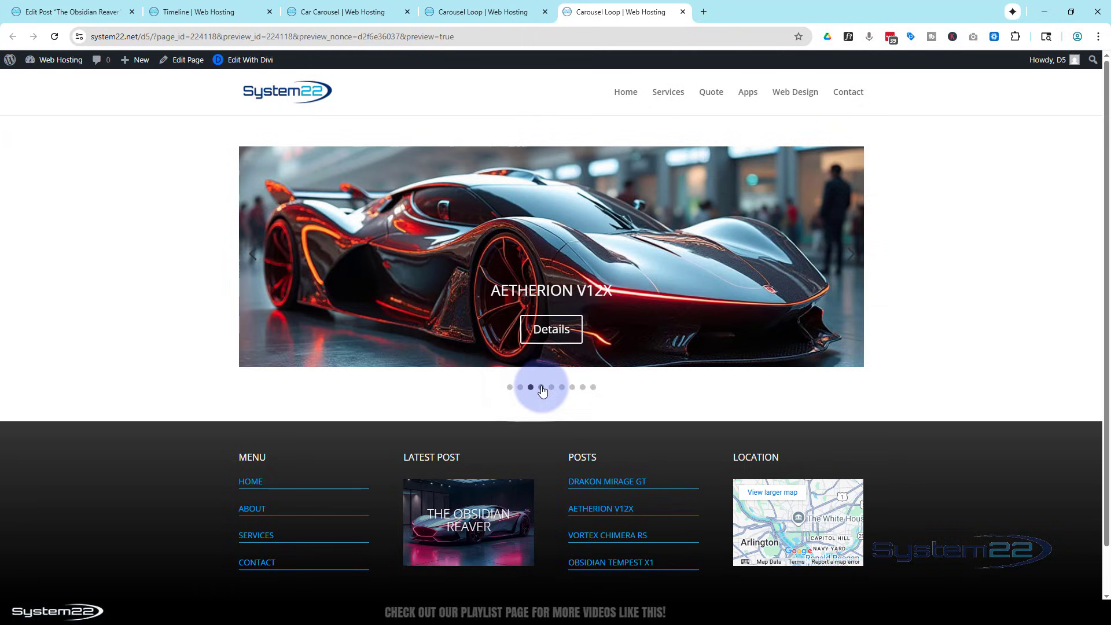
left_click(552, 388)
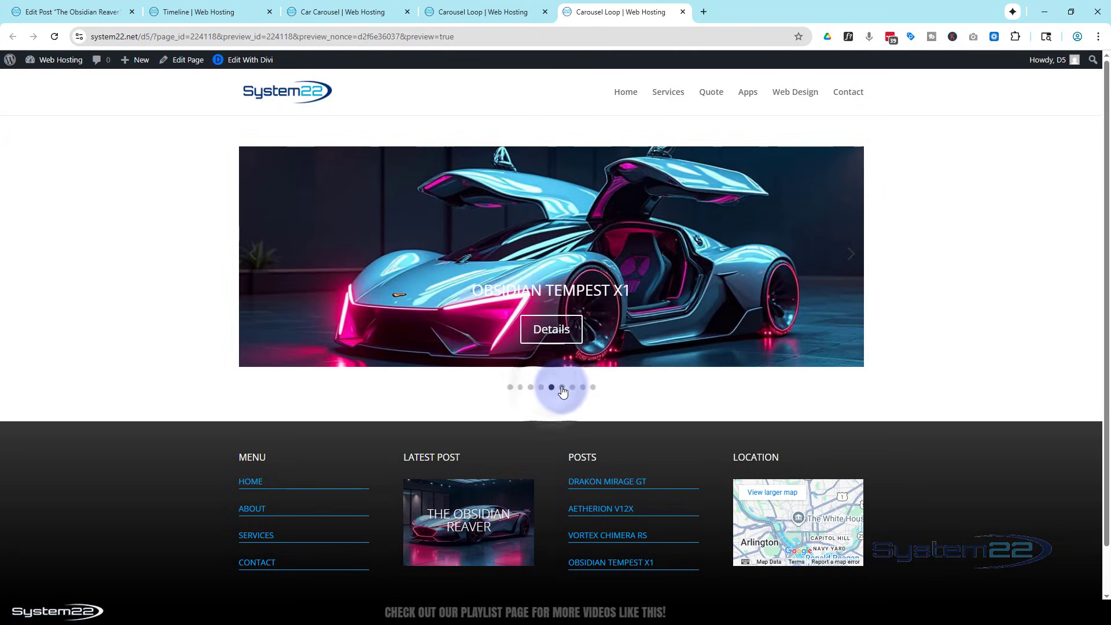
left_click(562, 388)
left_click(573, 388)
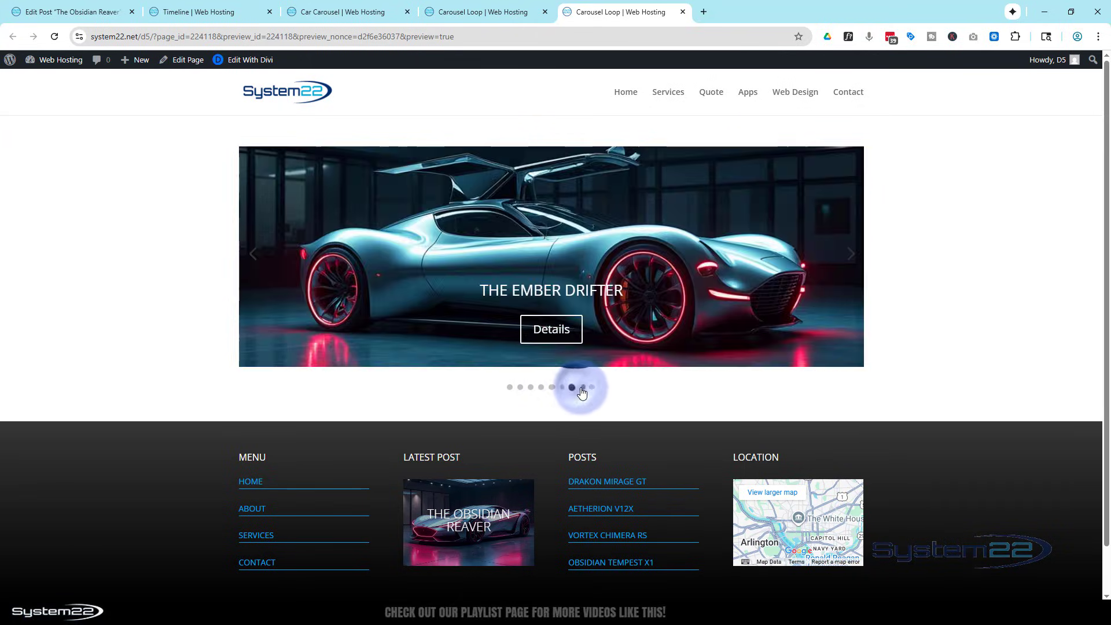
left_click(583, 388)
left_click(594, 388)
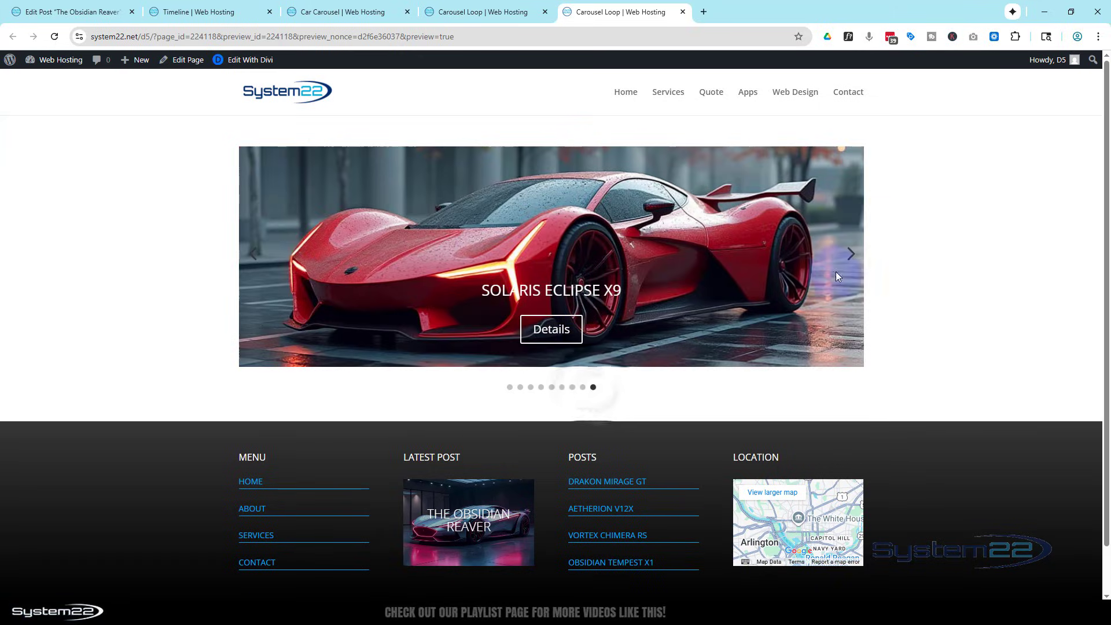
left_click(851, 254)
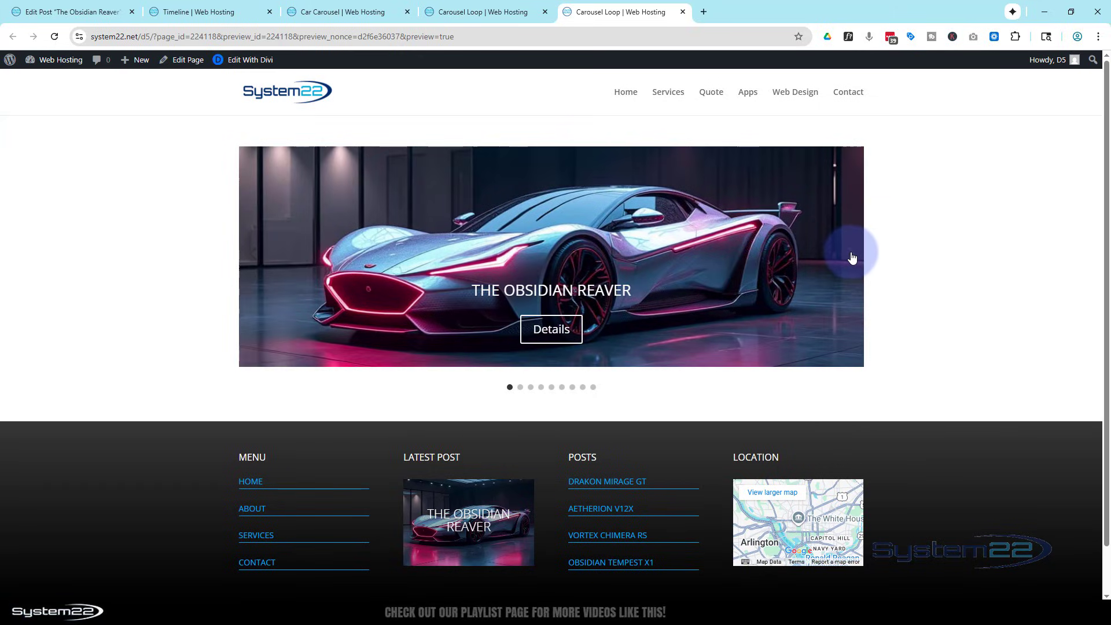
left_click(545, 330)
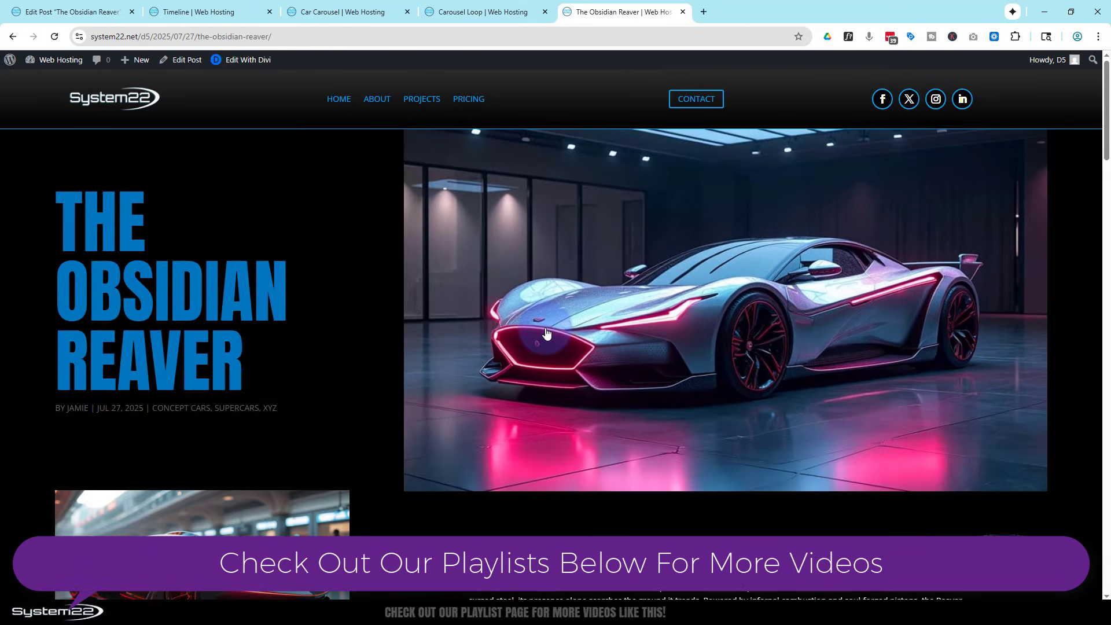
left_click(683, 13)
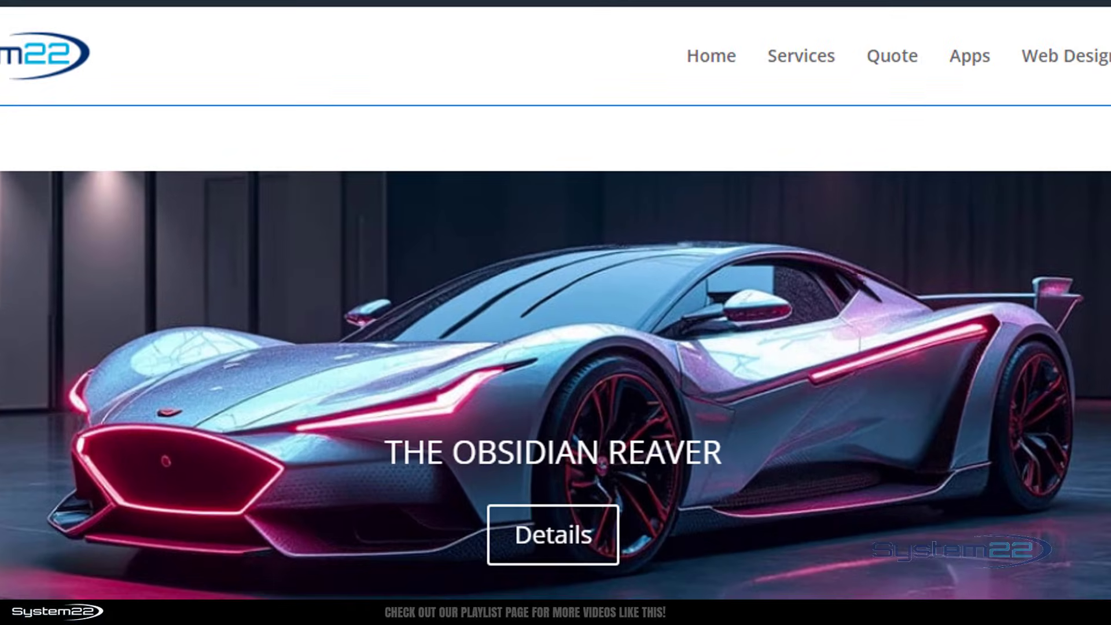
Turn on Center Mode in the Group Carousel's carousel settings.
mouse_move(558, 211)
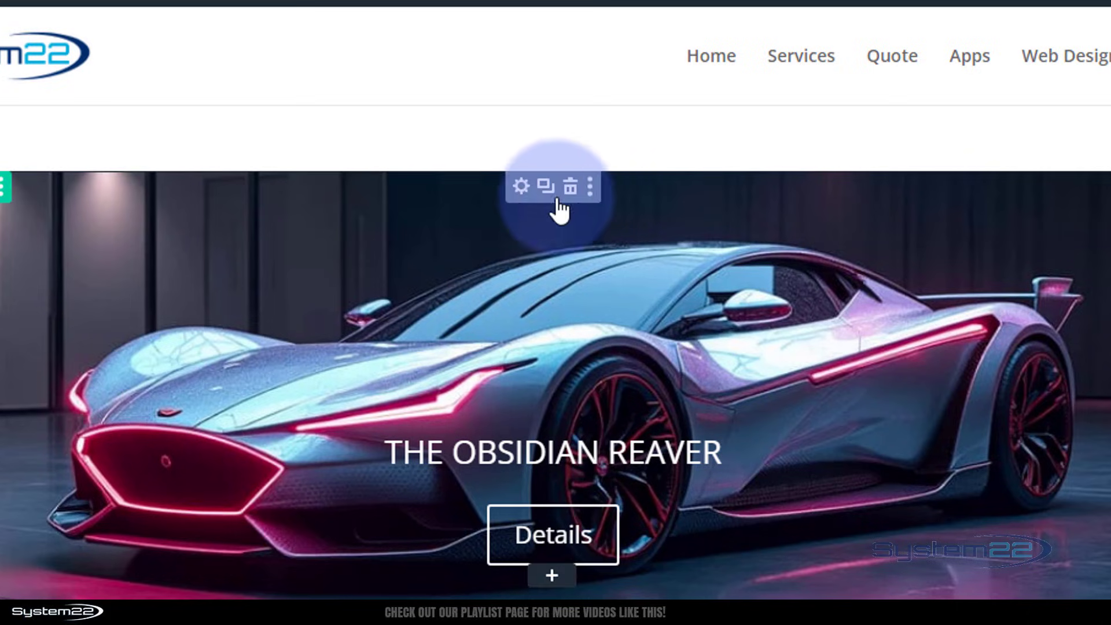
left_click(522, 187)
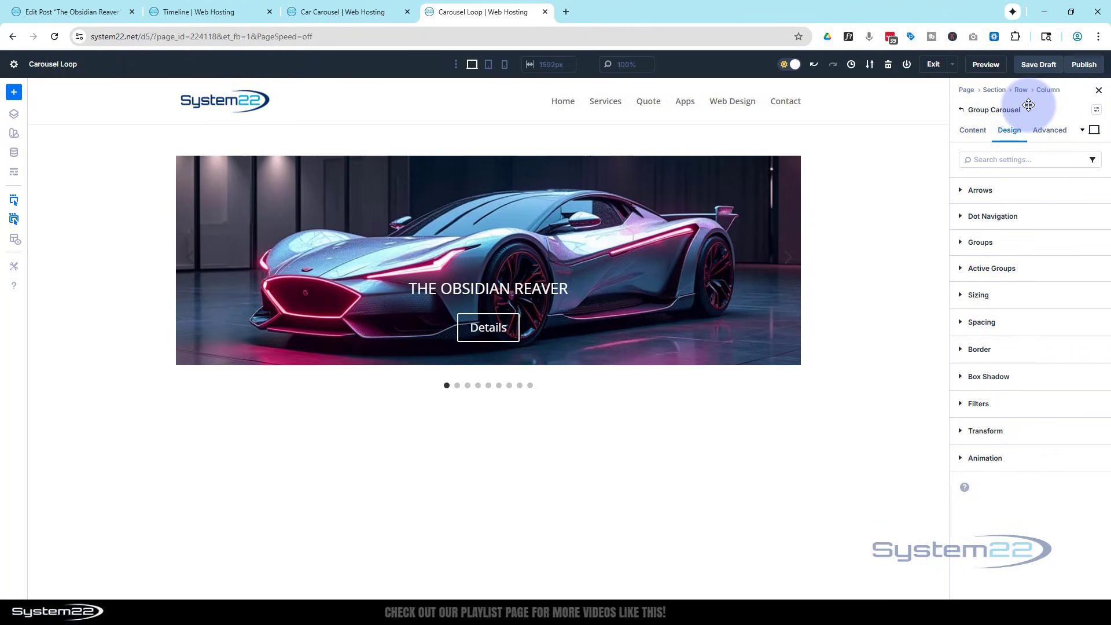
left_click(978, 130)
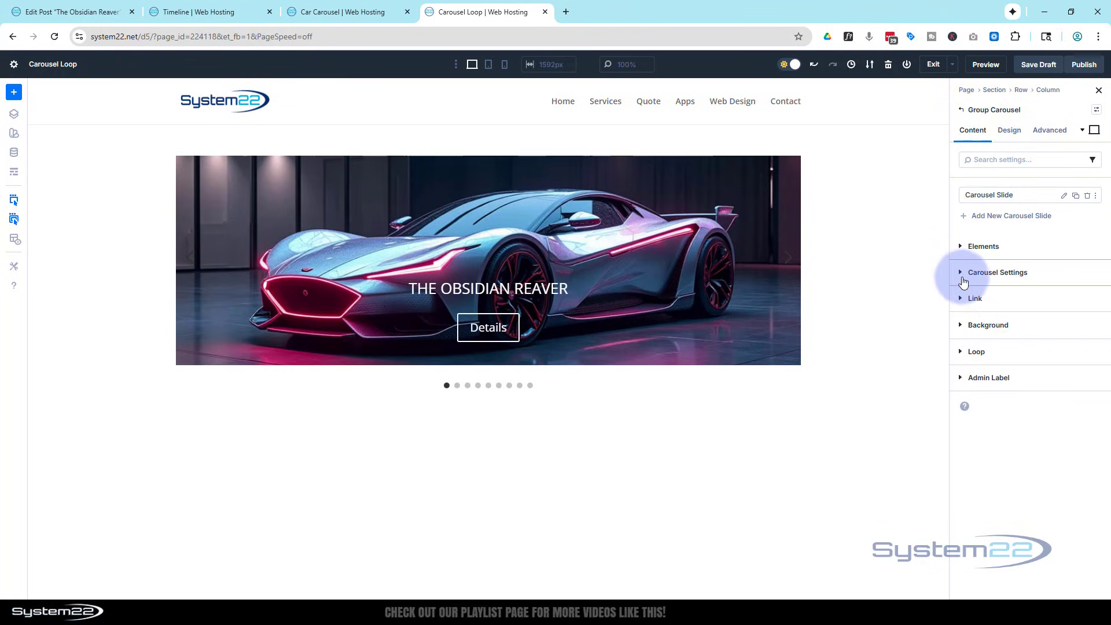
left_click(962, 275)
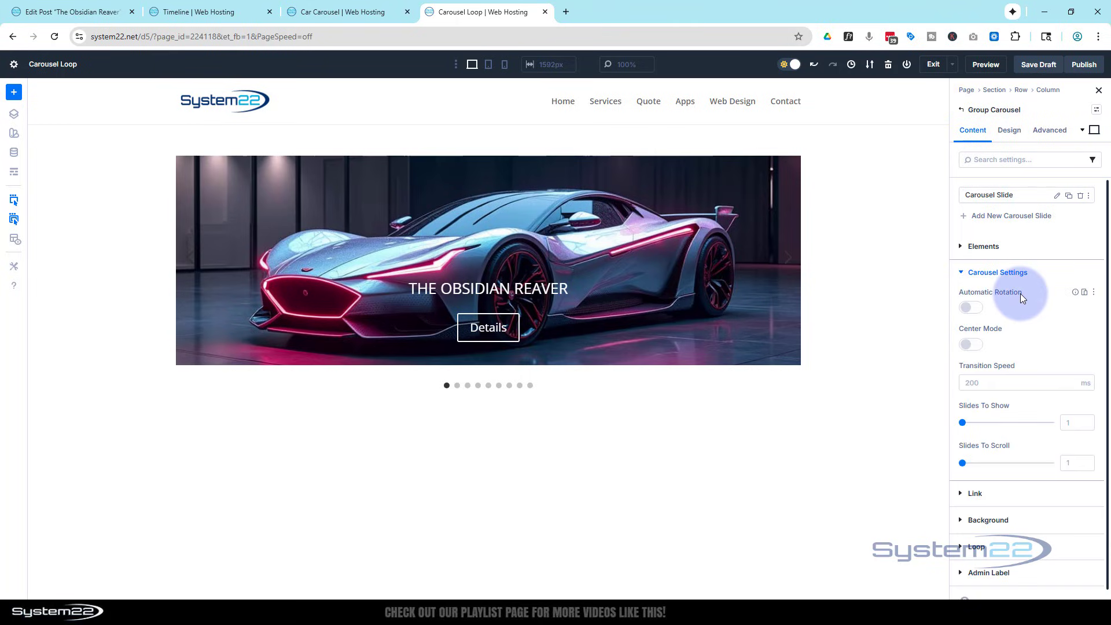
scroll(1022, 328, "down", 1)
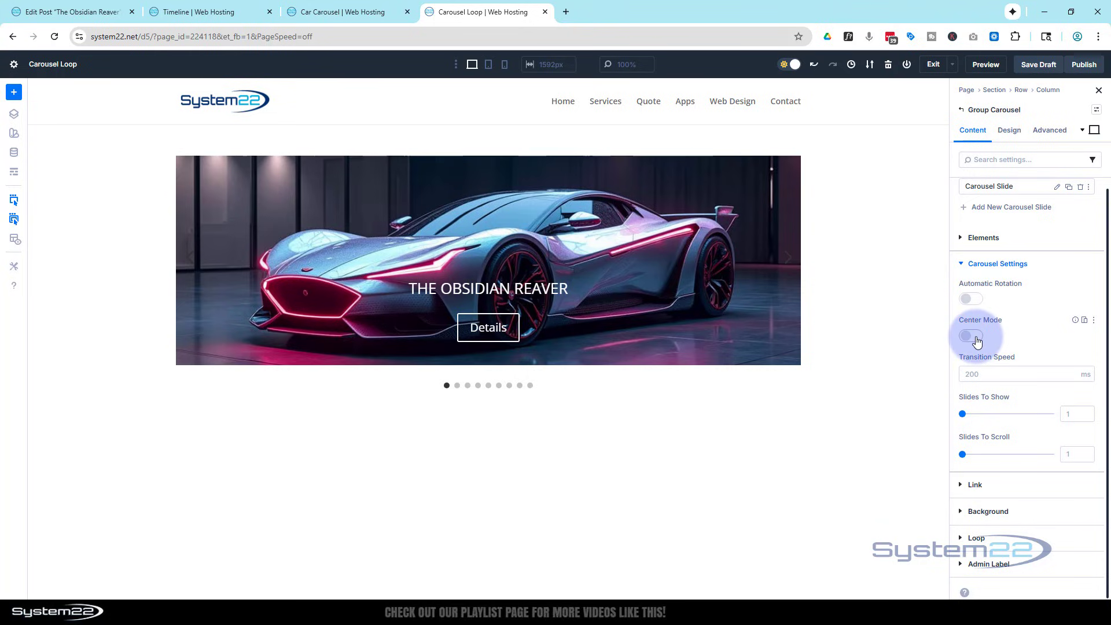
left_click(979, 341)
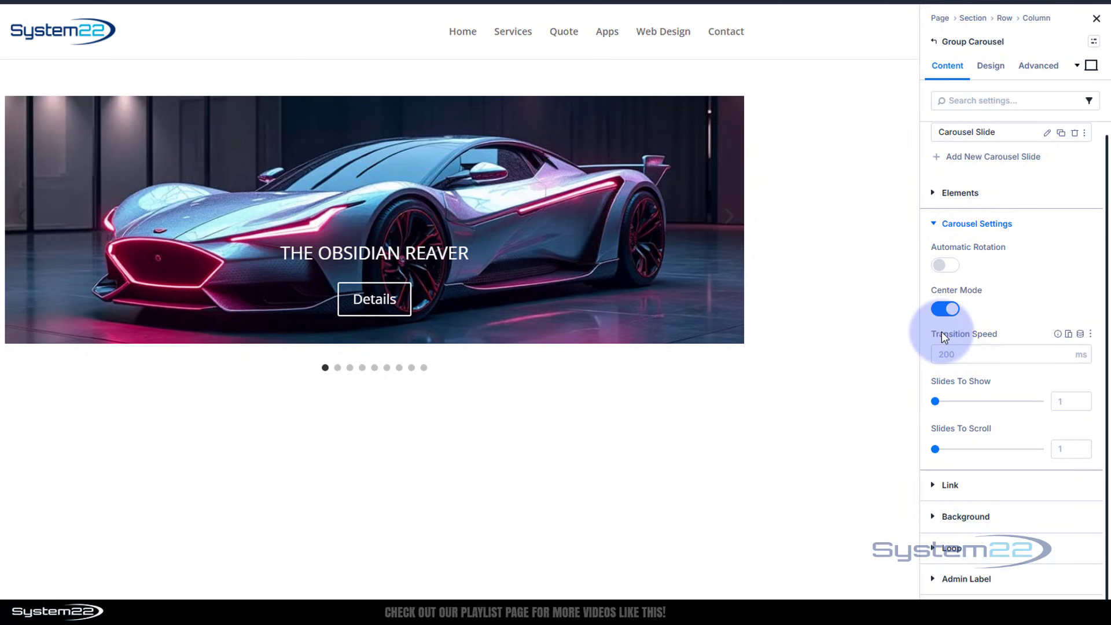
Set the Group Carousel's transition speed to 500 ms and its slides to show to 3.
left_click(944, 355)
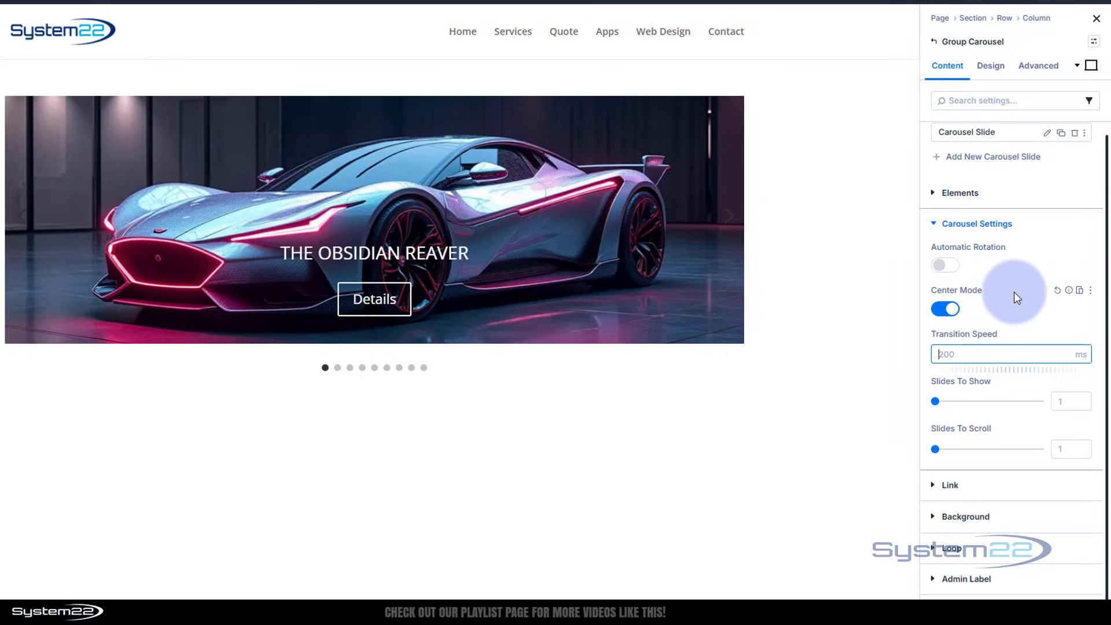
type("500")
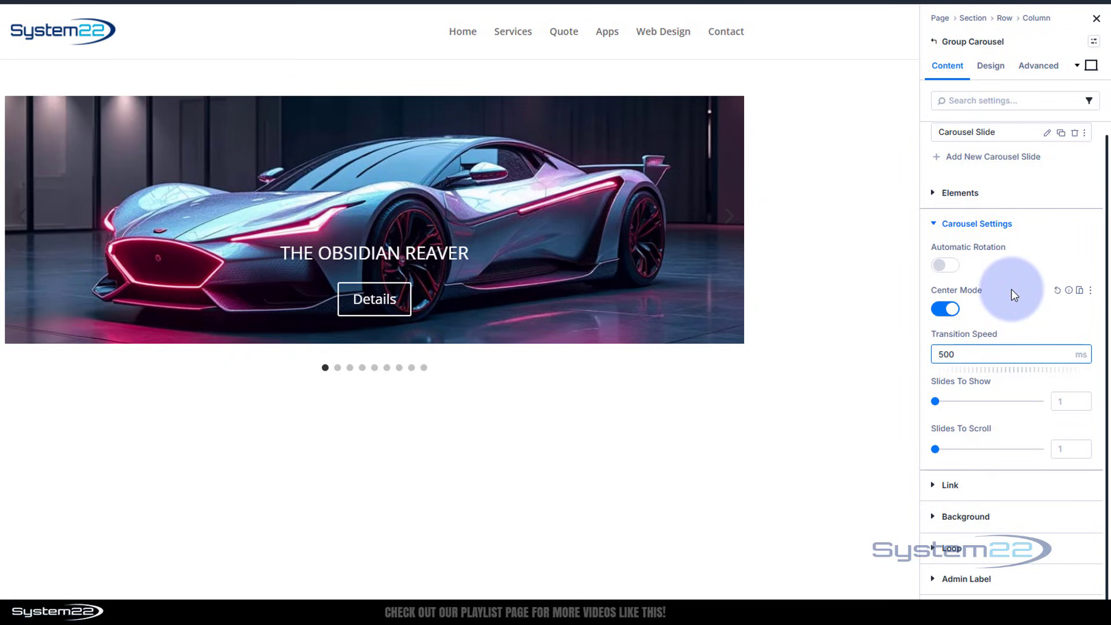
left_click(1006, 304)
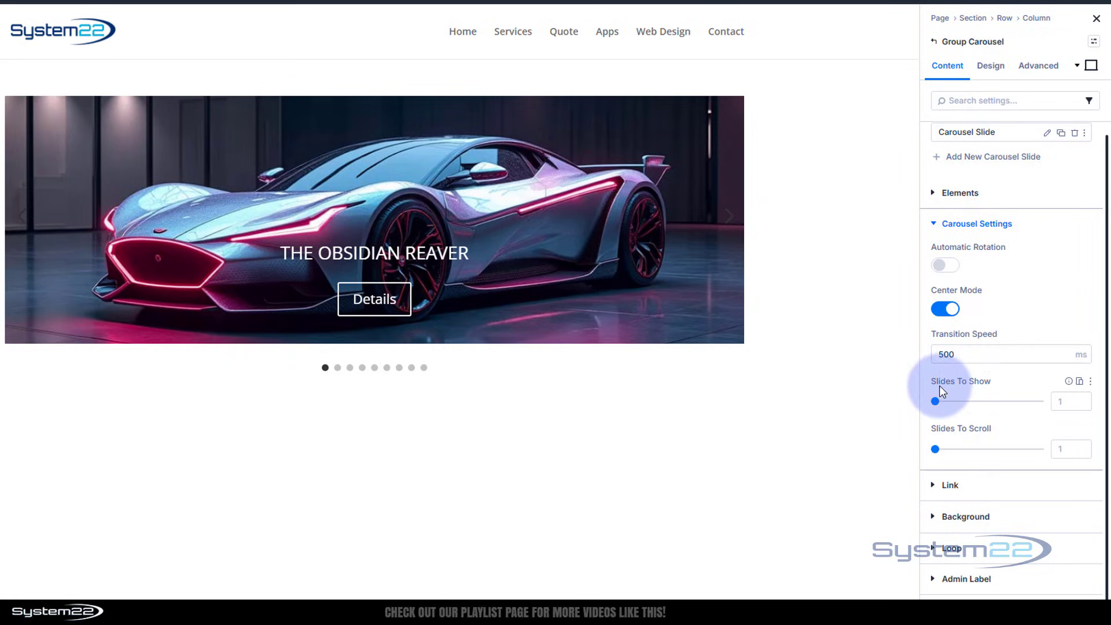
left_click(1070, 402)
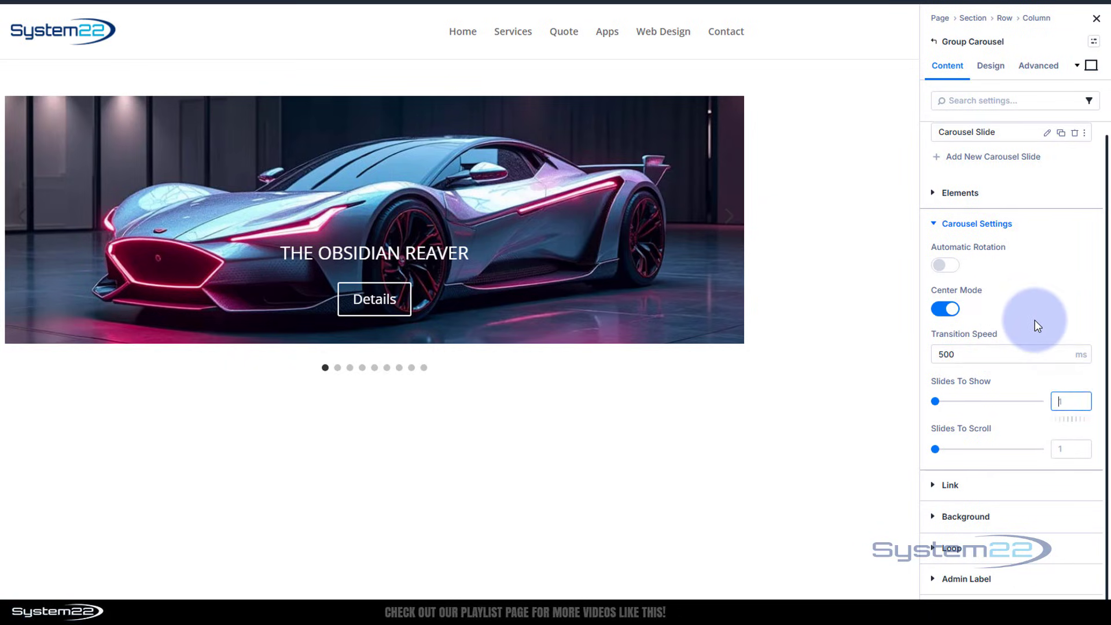
type("3")
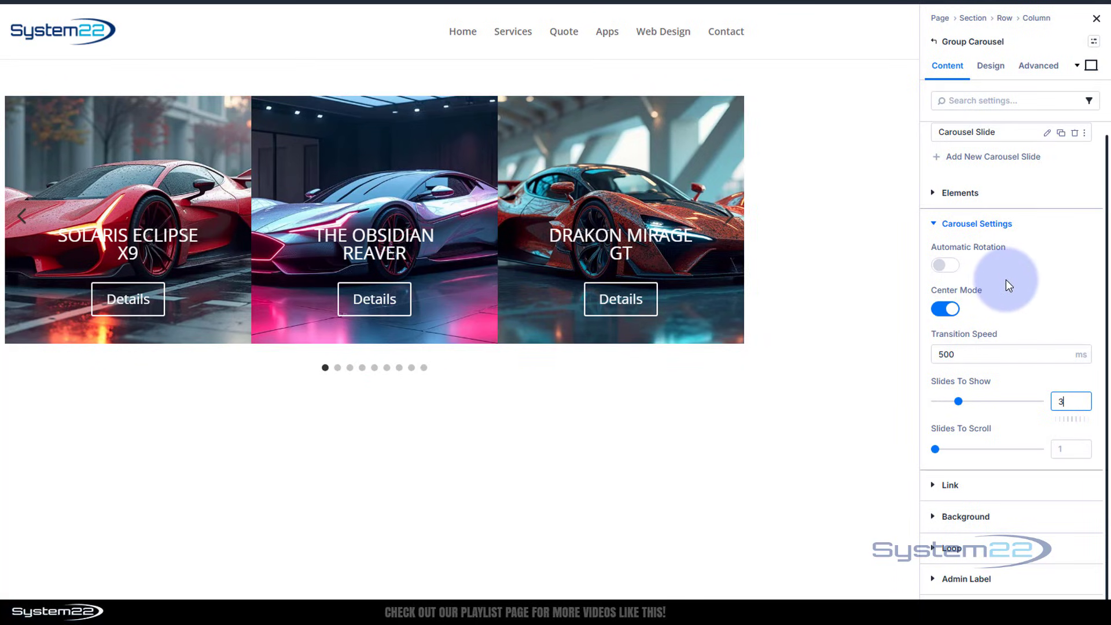
left_click(1066, 400)
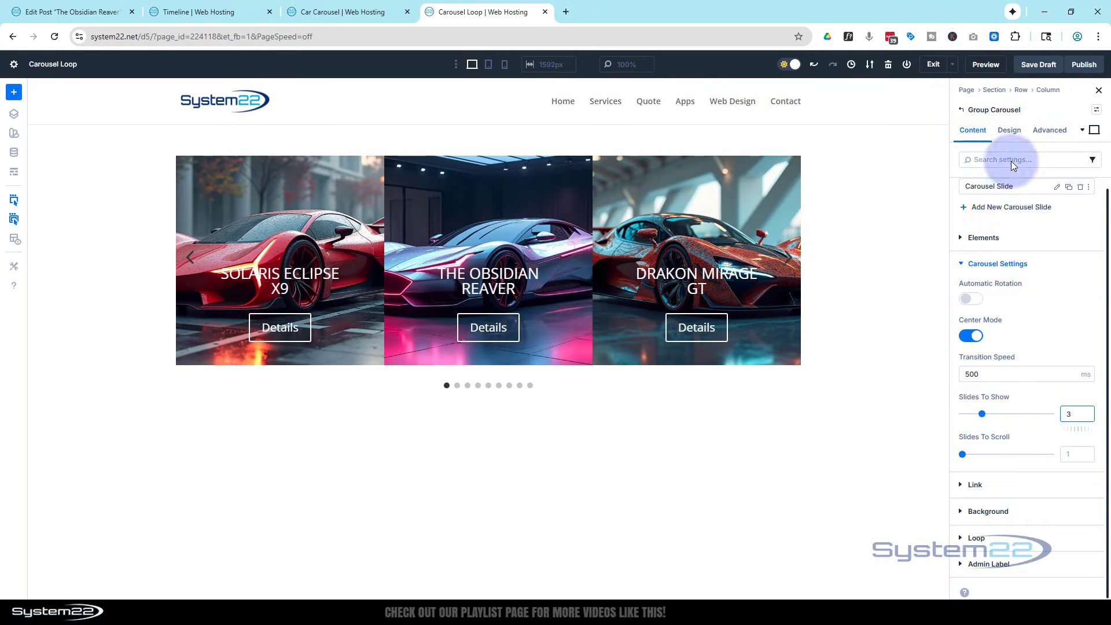
Check the finished Car Carousel page for reference, and set the saturation filter of the Group Carousel's groups to 0%.
left_click(357, 9)
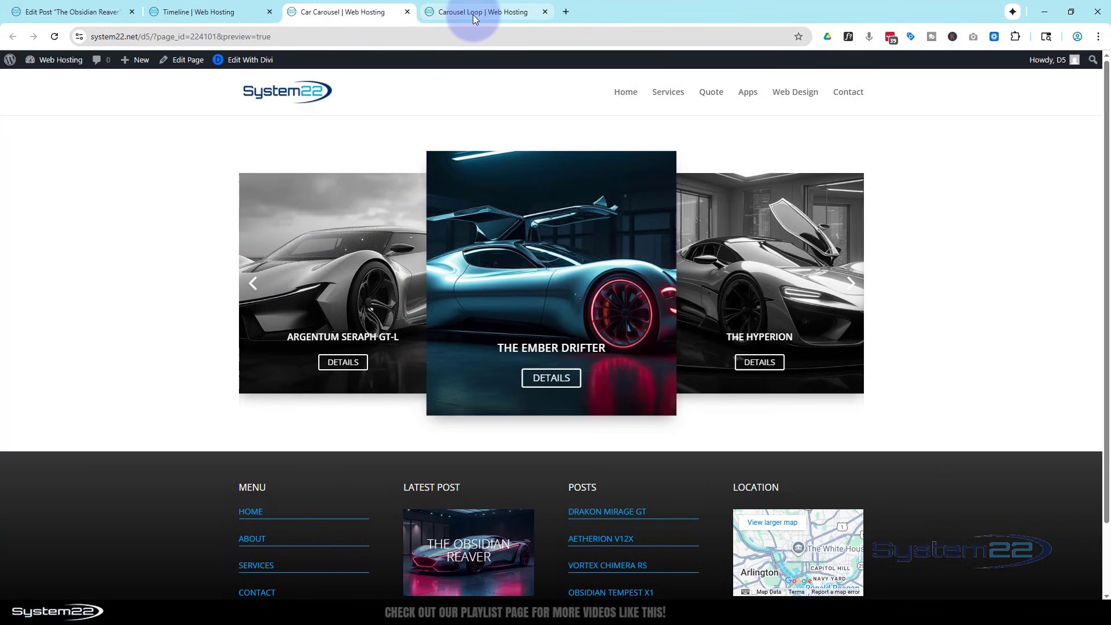
left_click(473, 12)
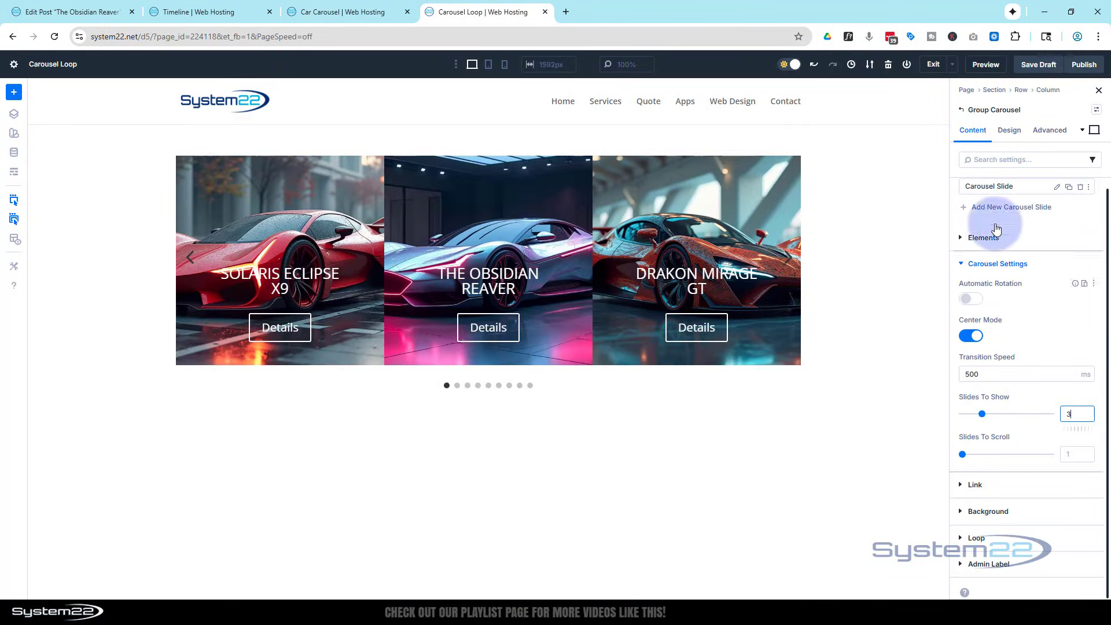
left_click(1011, 140)
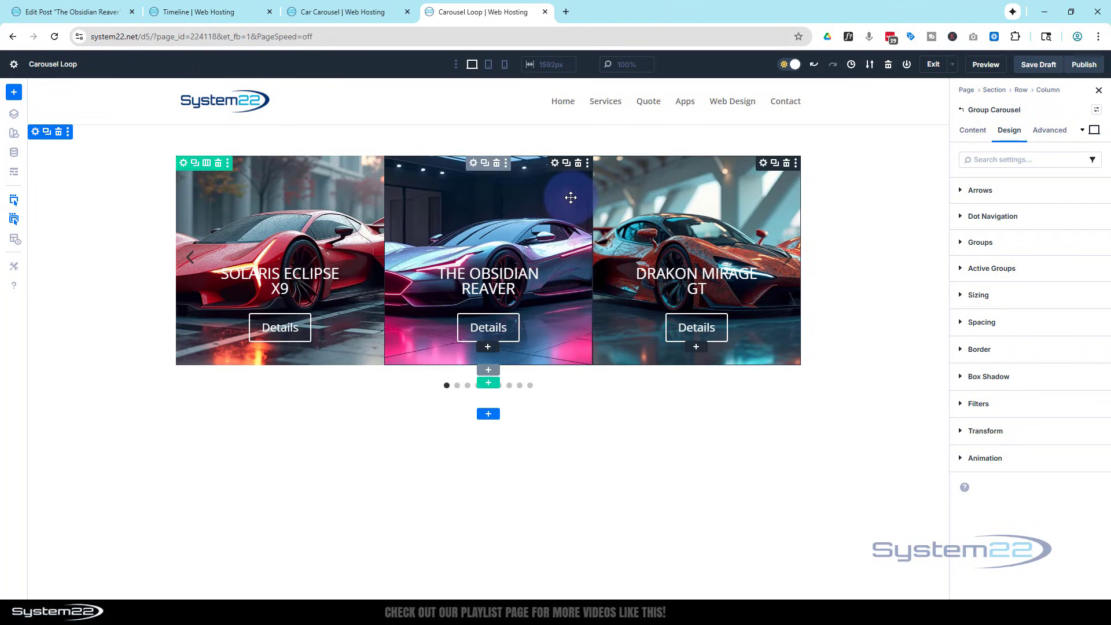
left_click(965, 243)
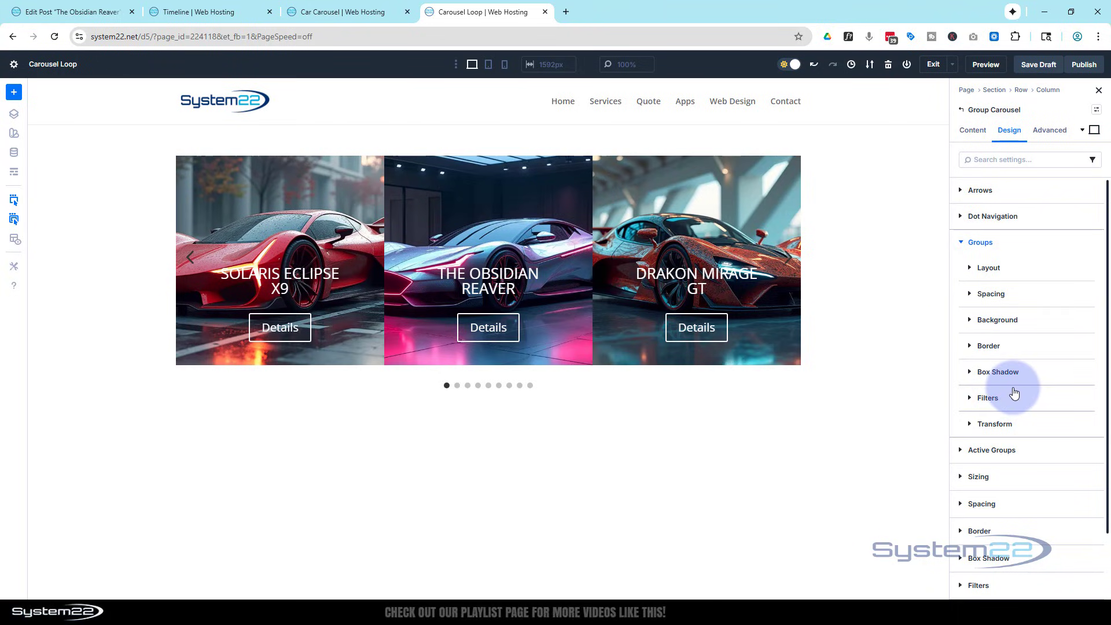
left_click(970, 398)
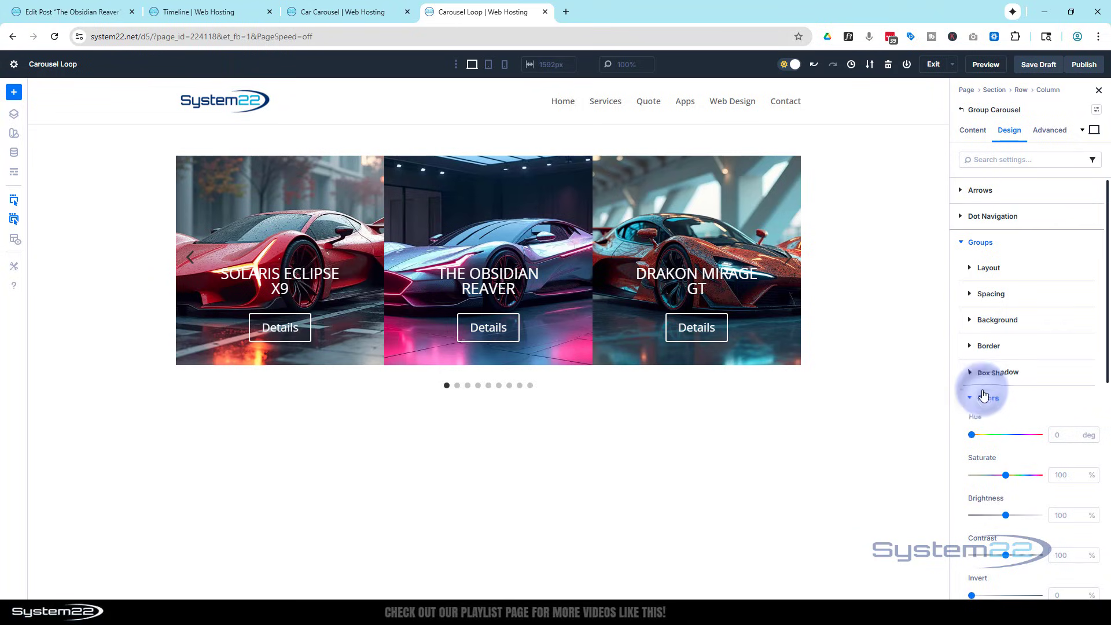
scroll(1010, 356, "down", 5)
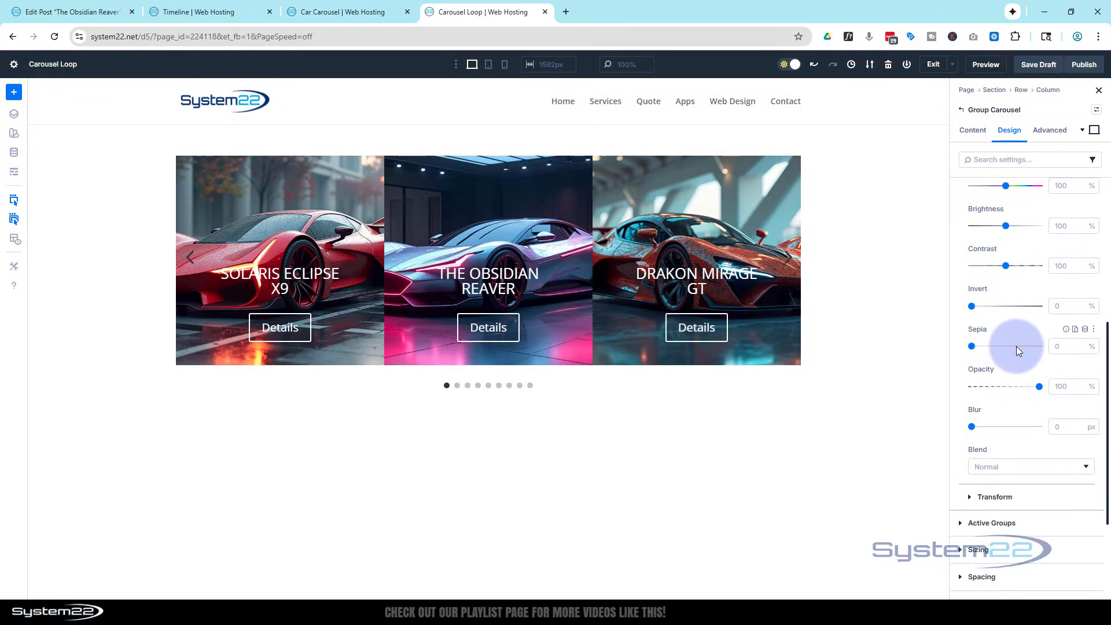
scroll(1016, 346, "up", 1)
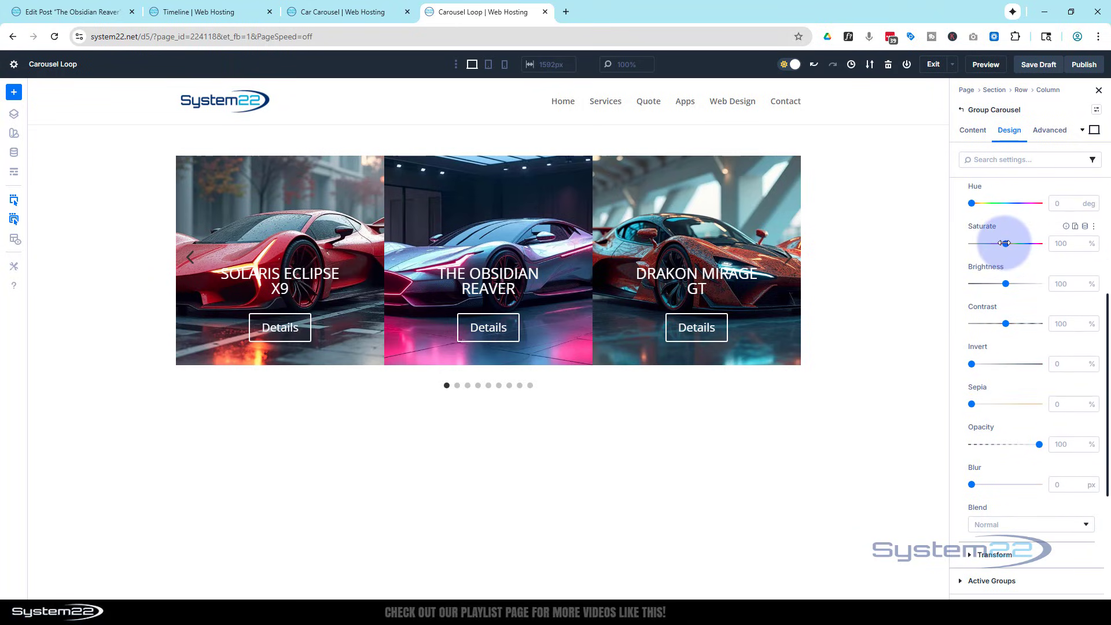
left_click_drag(1005, 243, 958, 247)
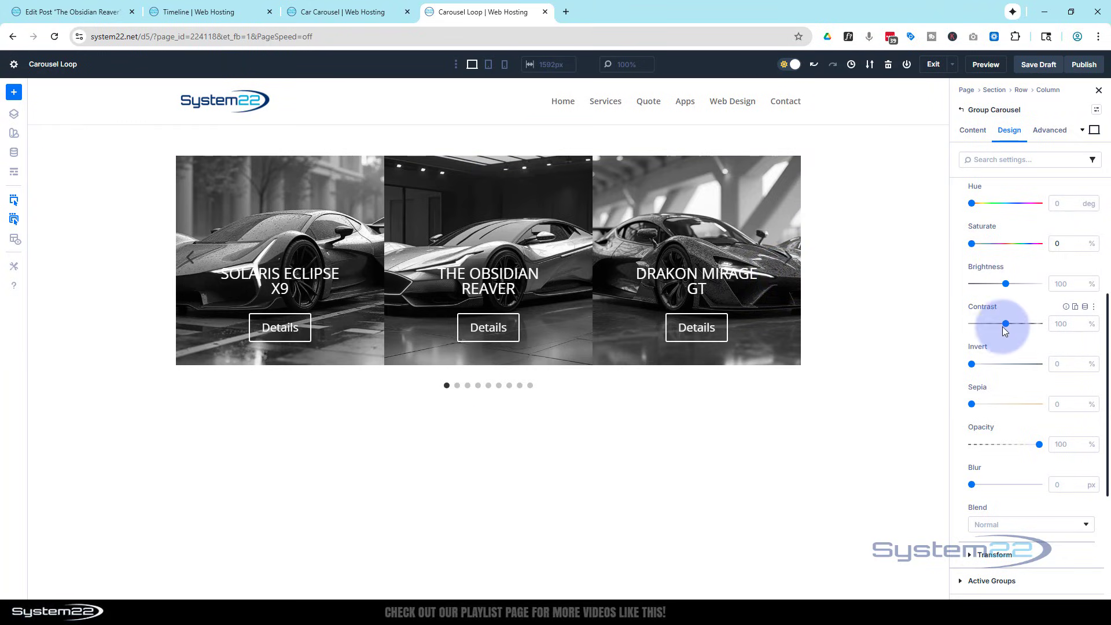
scroll(1009, 326, "up", 3)
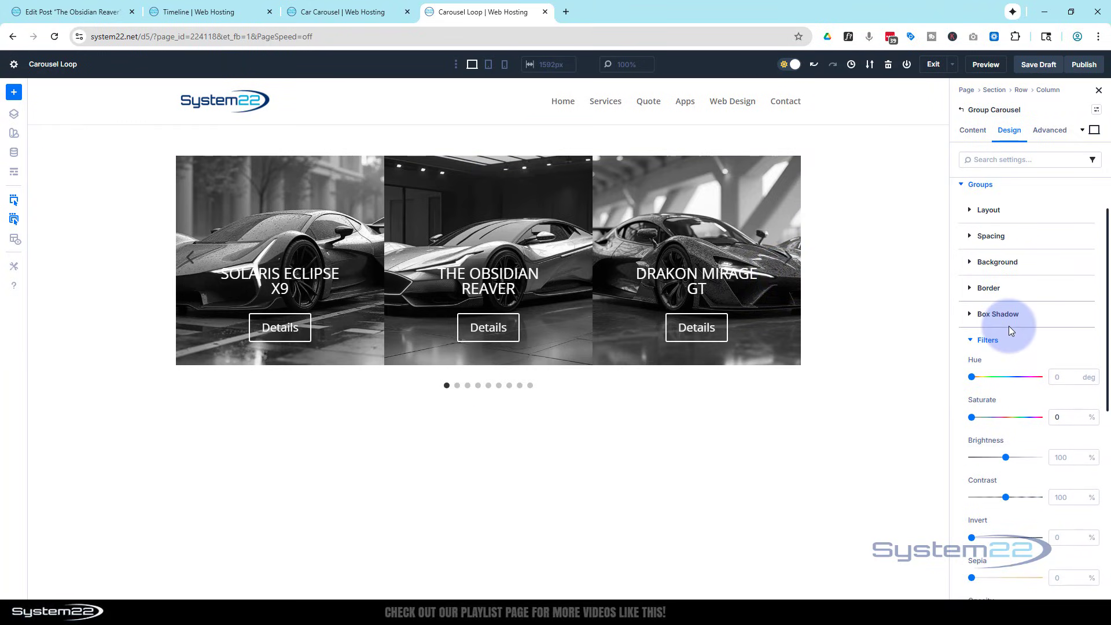
scroll(1009, 327, "up", 1)
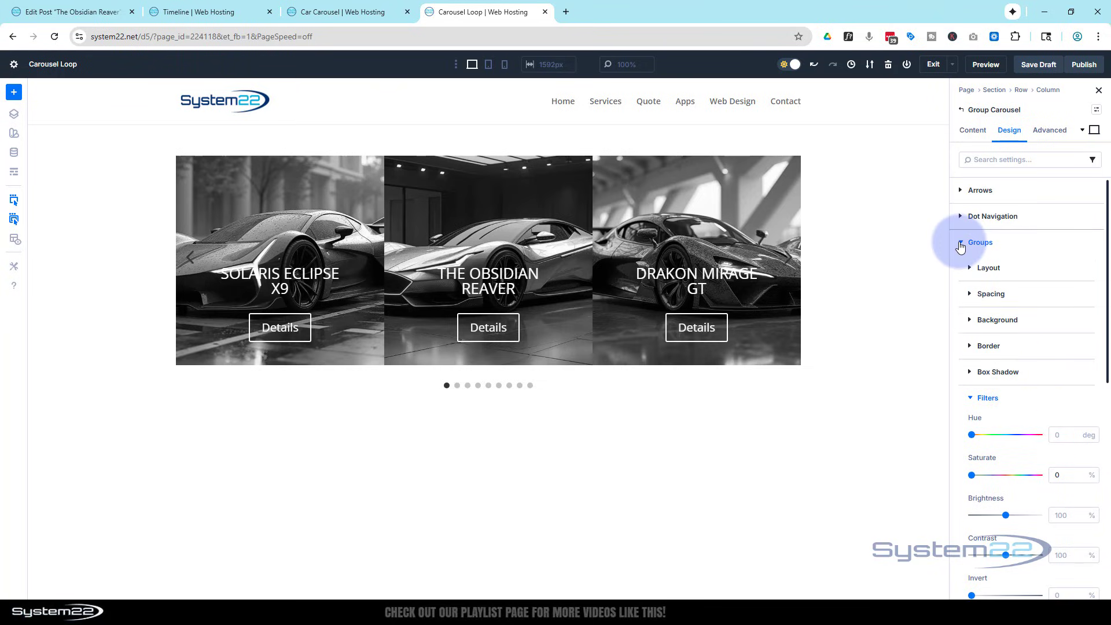
Set the saturation filter of the Group Carousel's active groups to 100%.
left_click(961, 245)
left_click(963, 269)
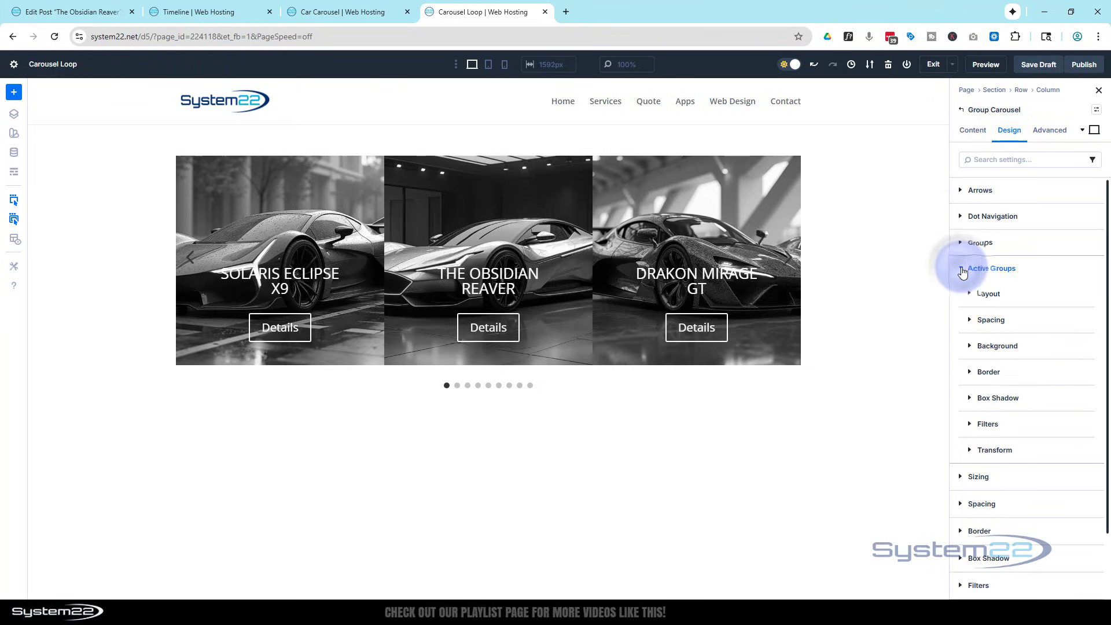
left_click(994, 425)
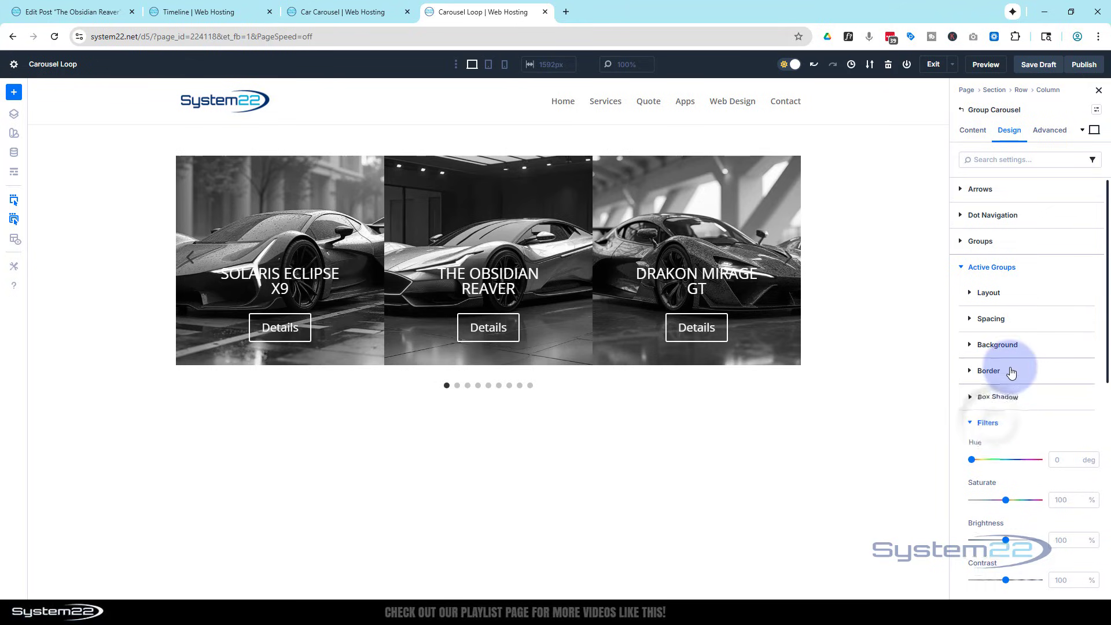
scroll(1011, 372, "down", 2)
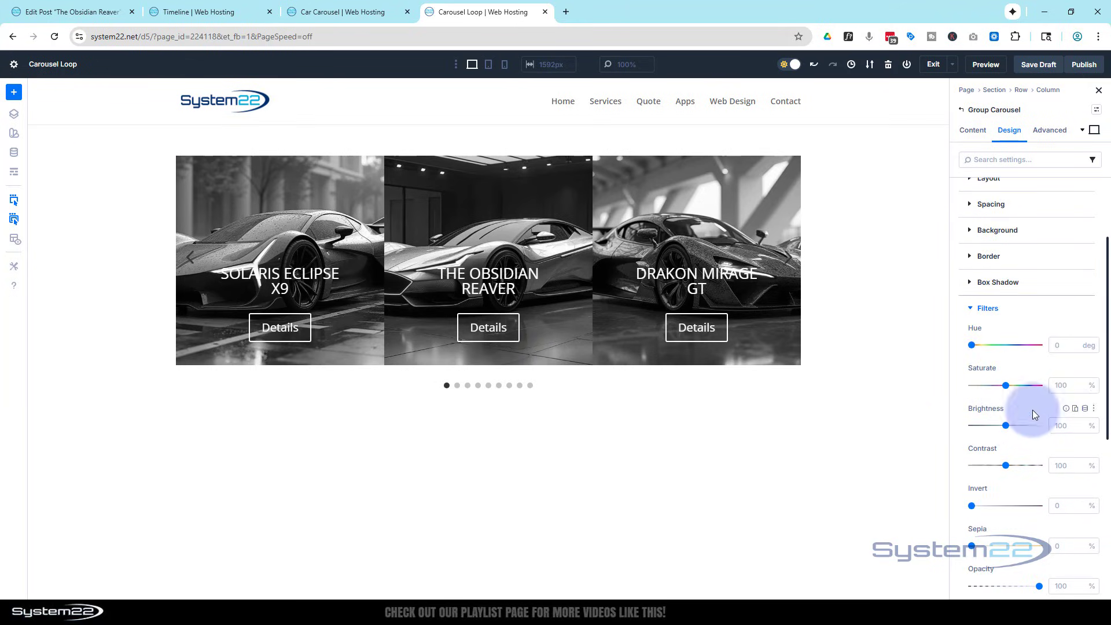
mouse_move(1006, 385)
left_mouse_down()
mouse_move(996, 385)
mouse_move(1008, 380)
left_mouse_up()
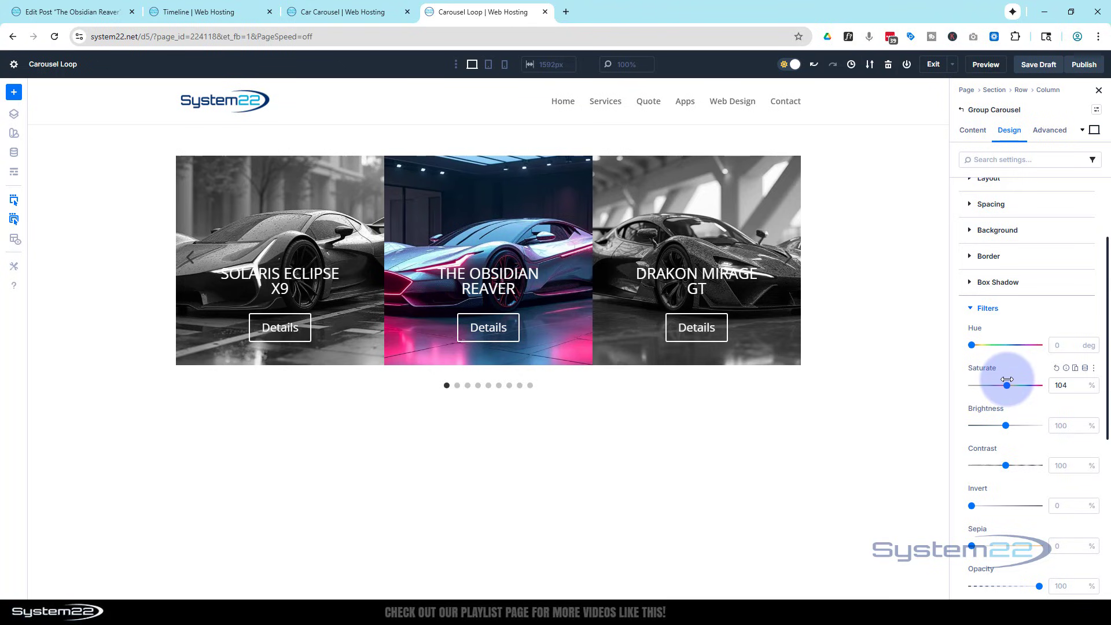
left_click(1080, 387)
left_click(1080, 387)
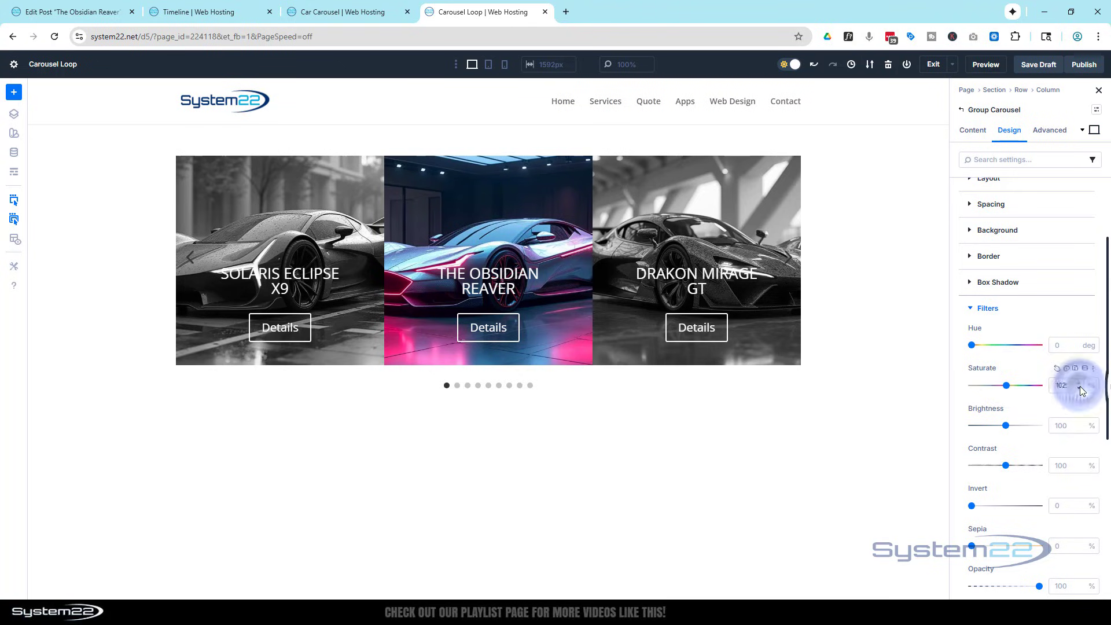
left_click(1080, 387)
left_click(1081, 387)
left_click(1007, 385)
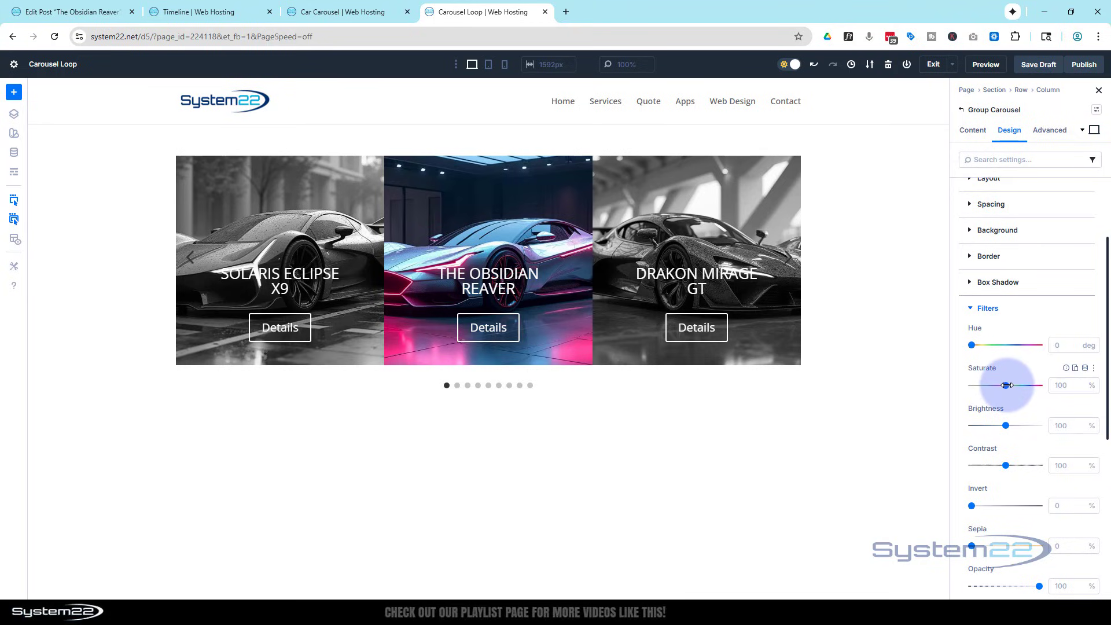
Try a 200% saturation on the active groups and set it back to 100%.
left_click_drag(1007, 385, 1082, 381)
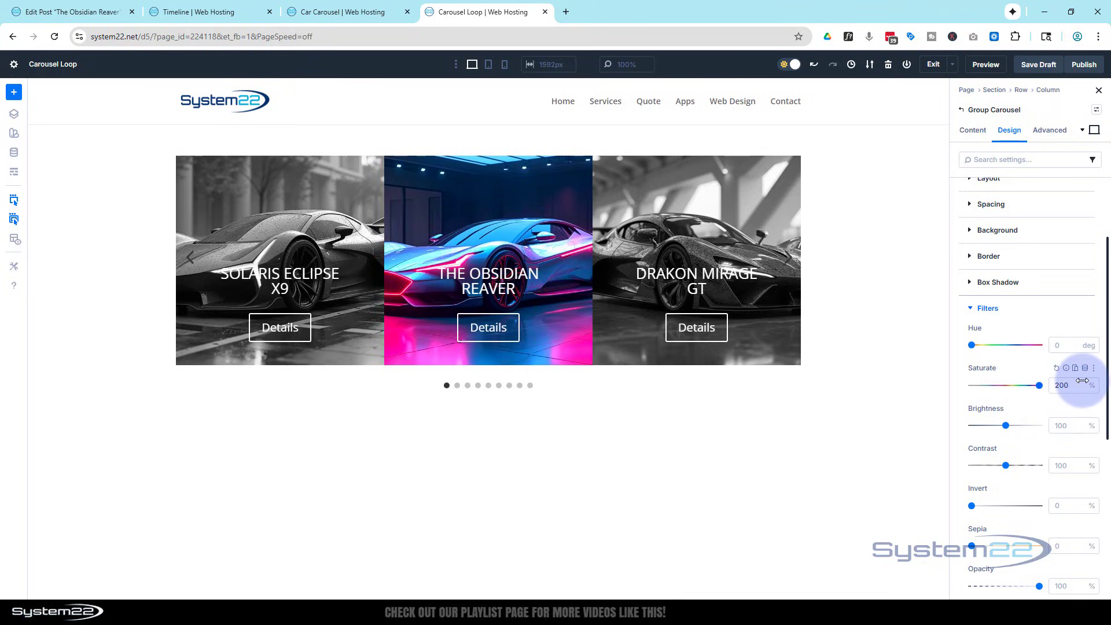
left_click(1054, 385)
type("1")
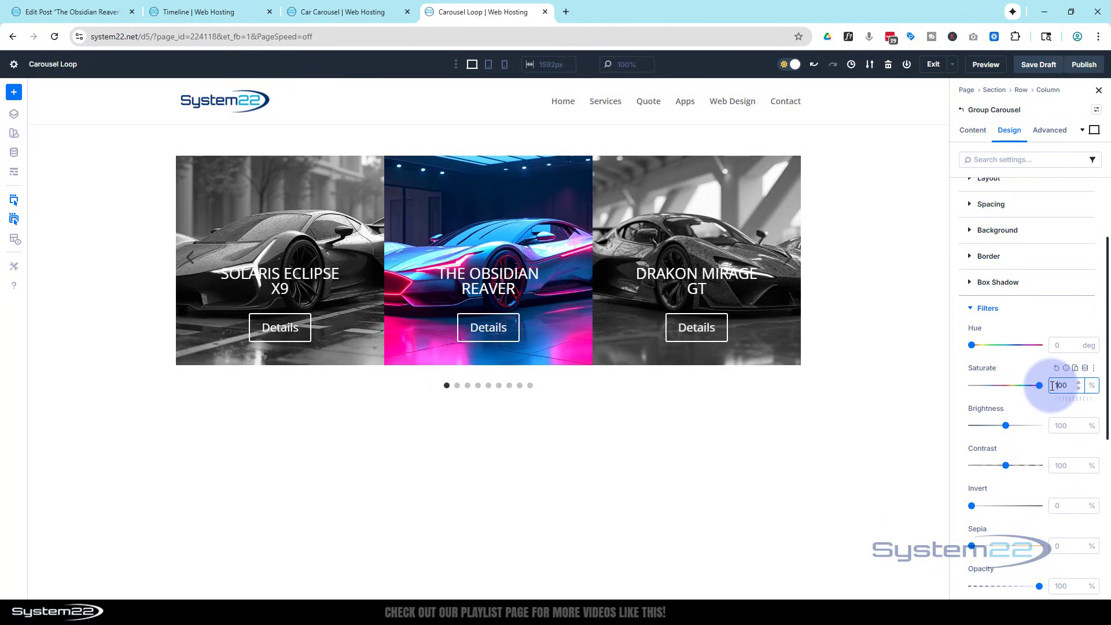
key("Return")
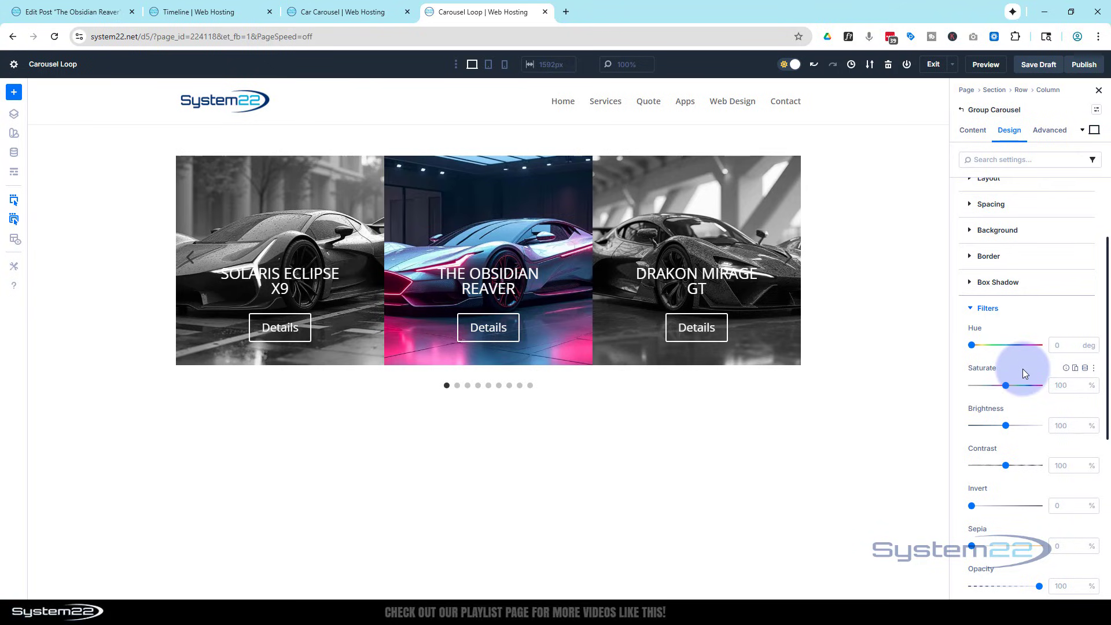
Check the finished Car Carousel and Timeline pages for how their active slide is enlarged.
left_click(352, 12)
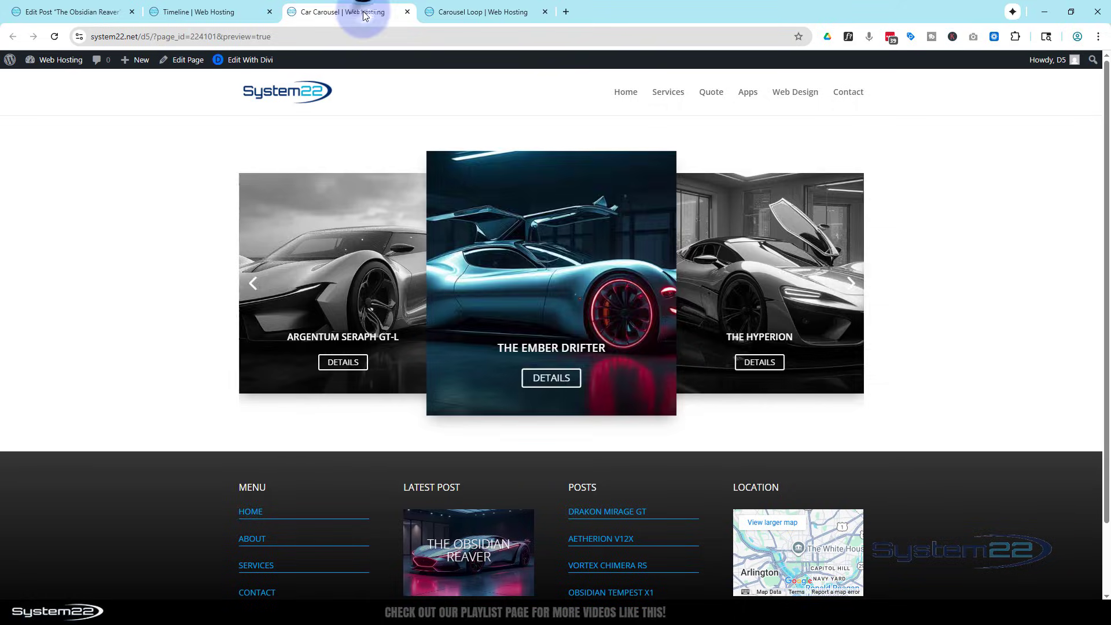
left_click(203, 13)
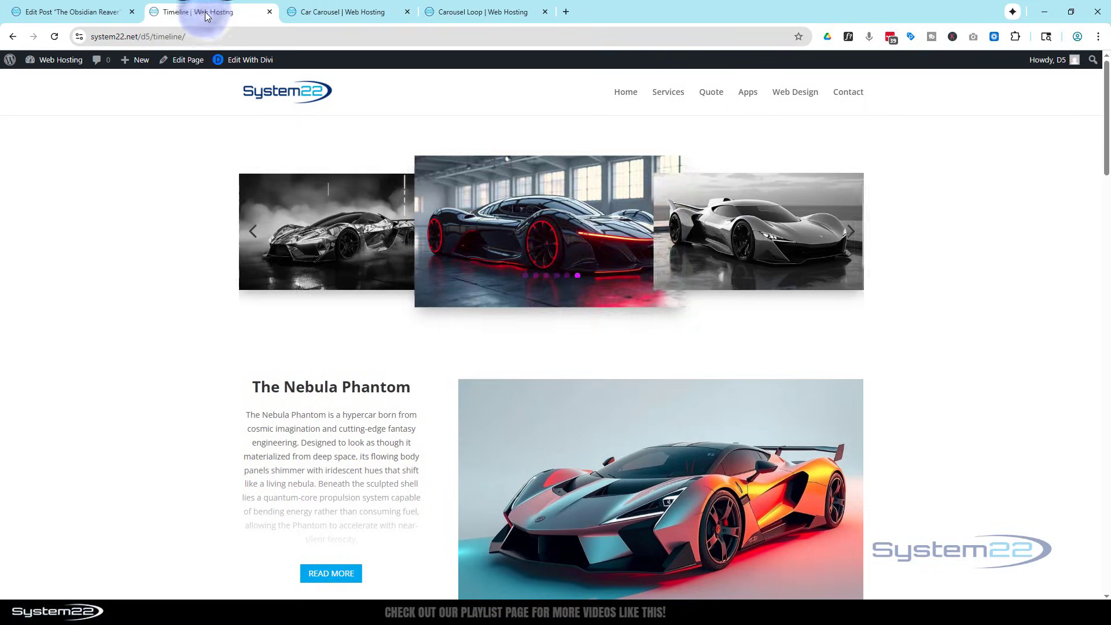
left_click(505, 13)
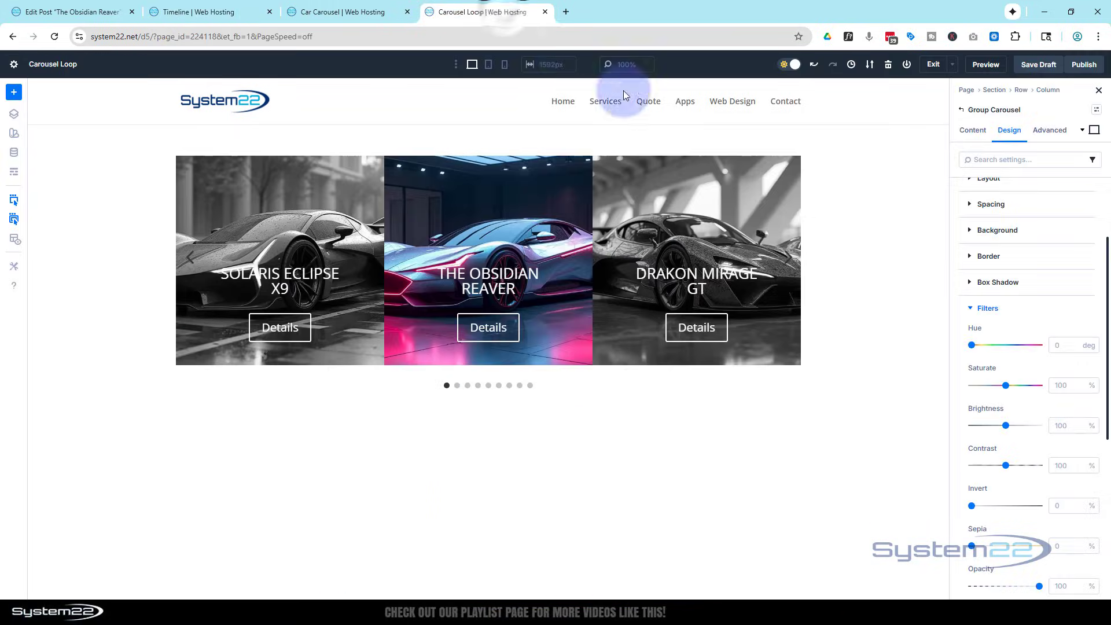
Scale the Group Carousel's active groups to about 120% in both X and Y with the Transform Scale.
left_click(976, 311)
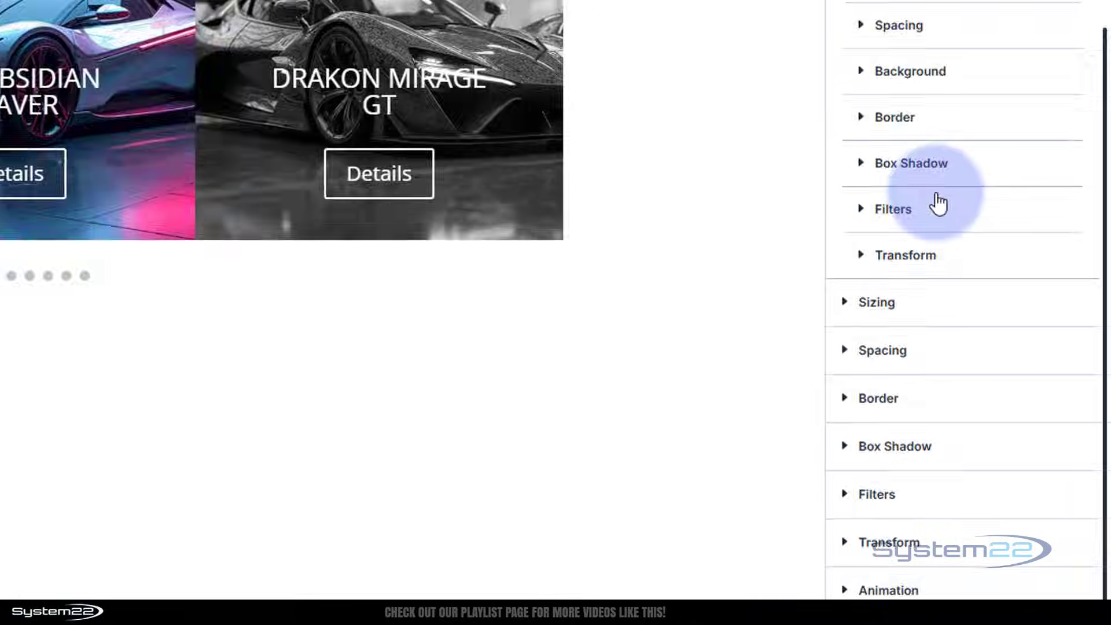
left_click(825, 192)
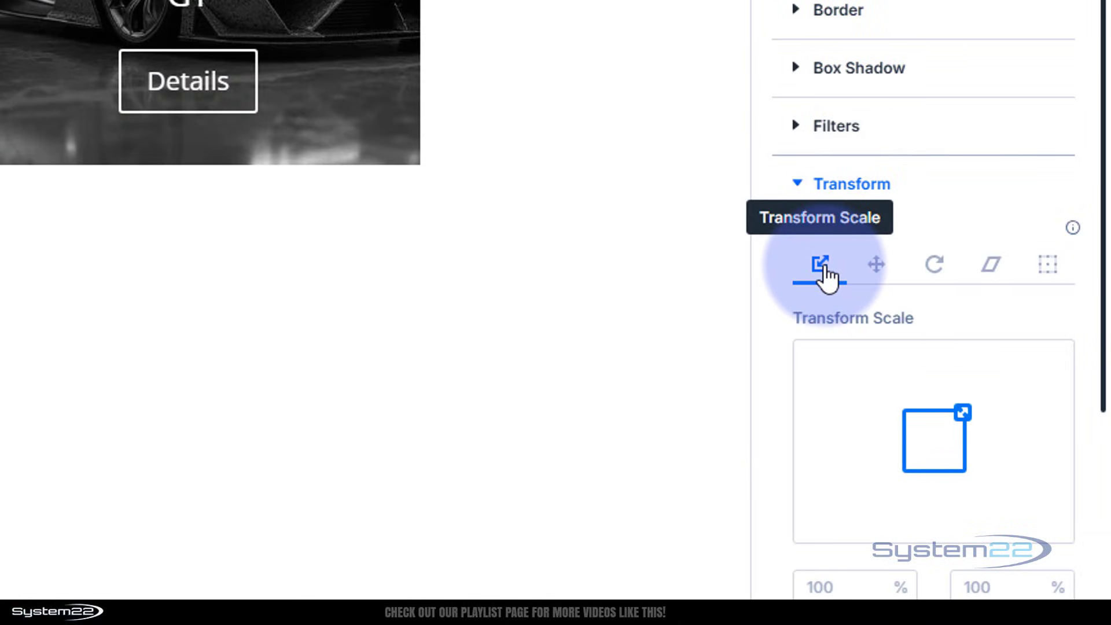
scroll(932, 206, "down", 3)
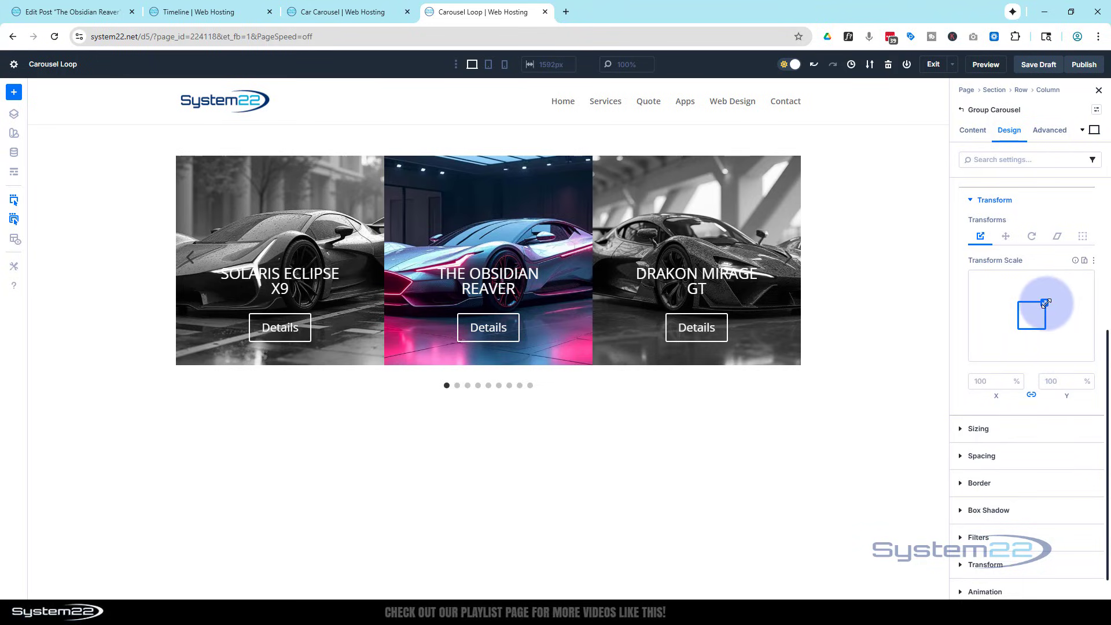
left_click_drag(1045, 303, 1045, 301)
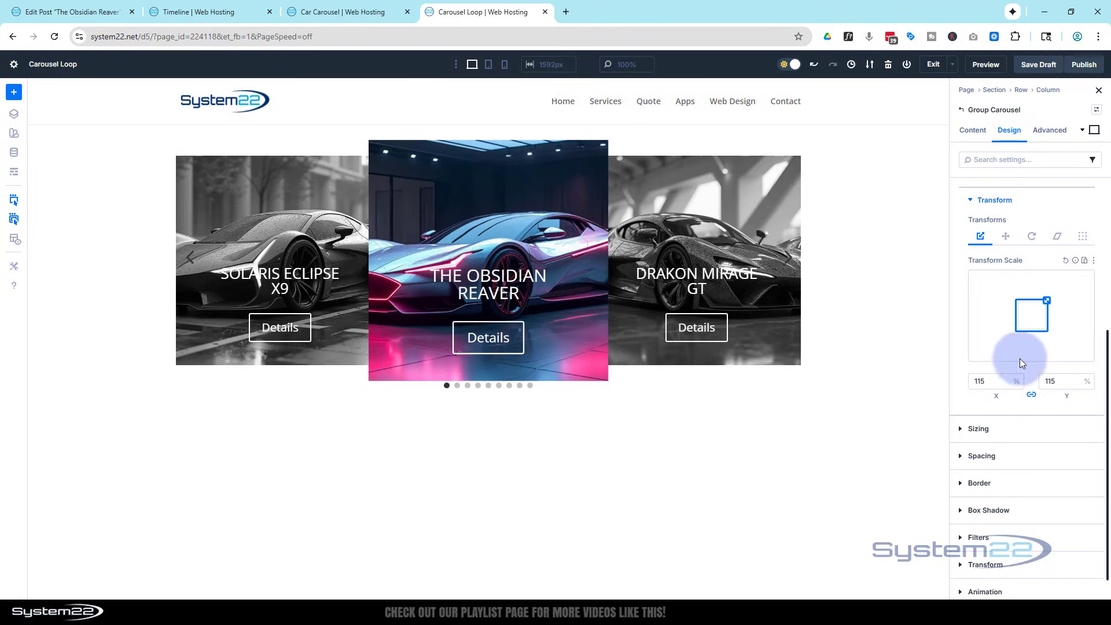
left_click(1005, 379)
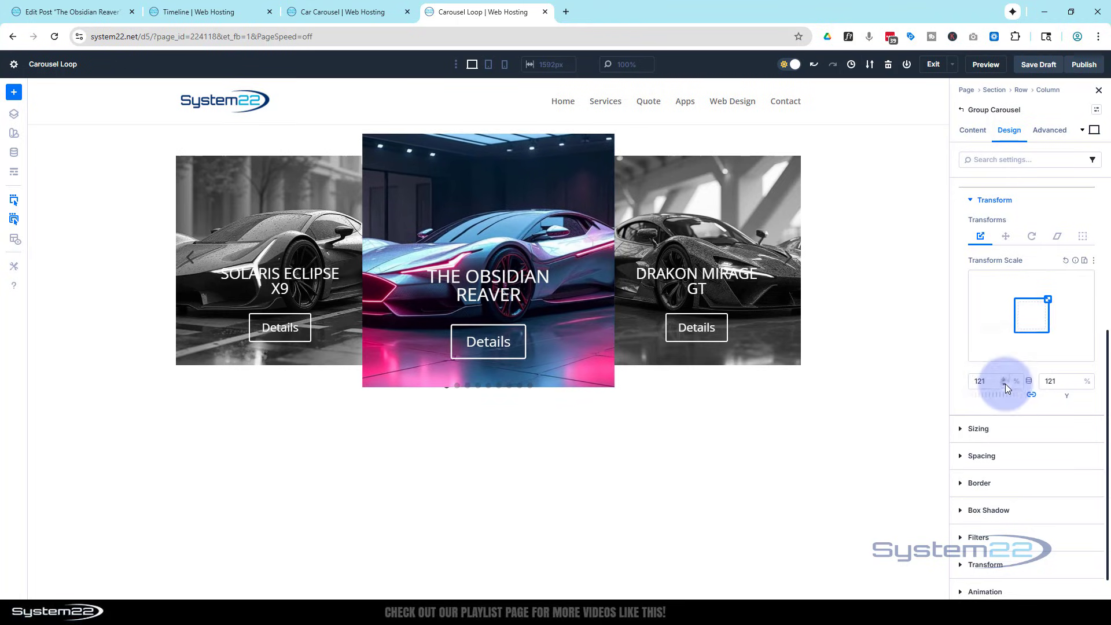
left_click(1006, 384)
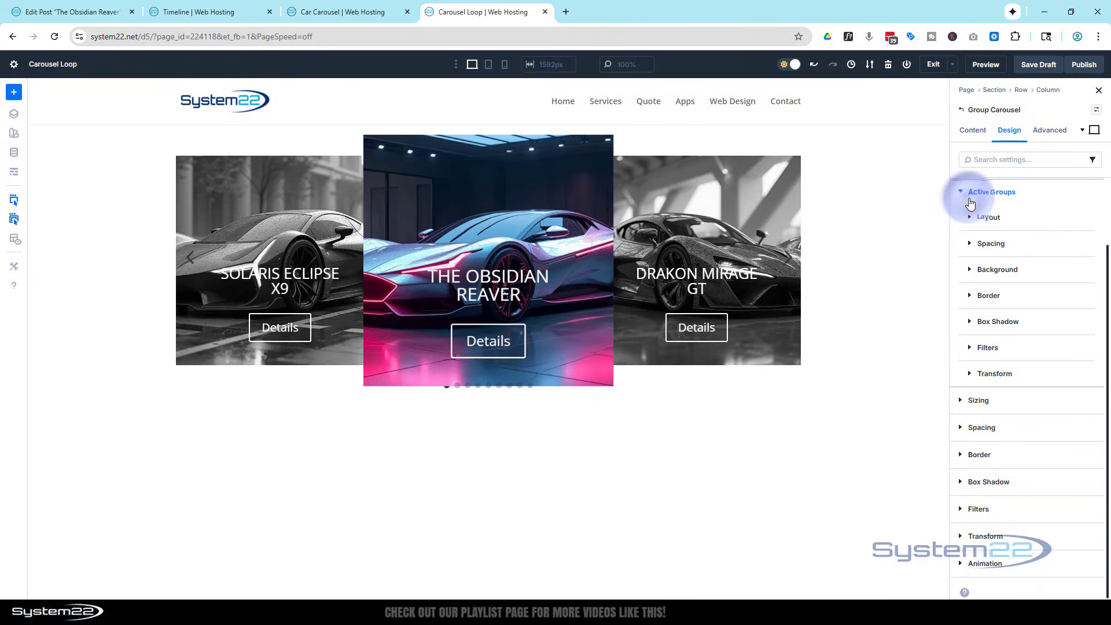
Try placing the carousel's navigation dots above the slides, and set their position to Overlay.
left_click(971, 199)
left_click(967, 135)
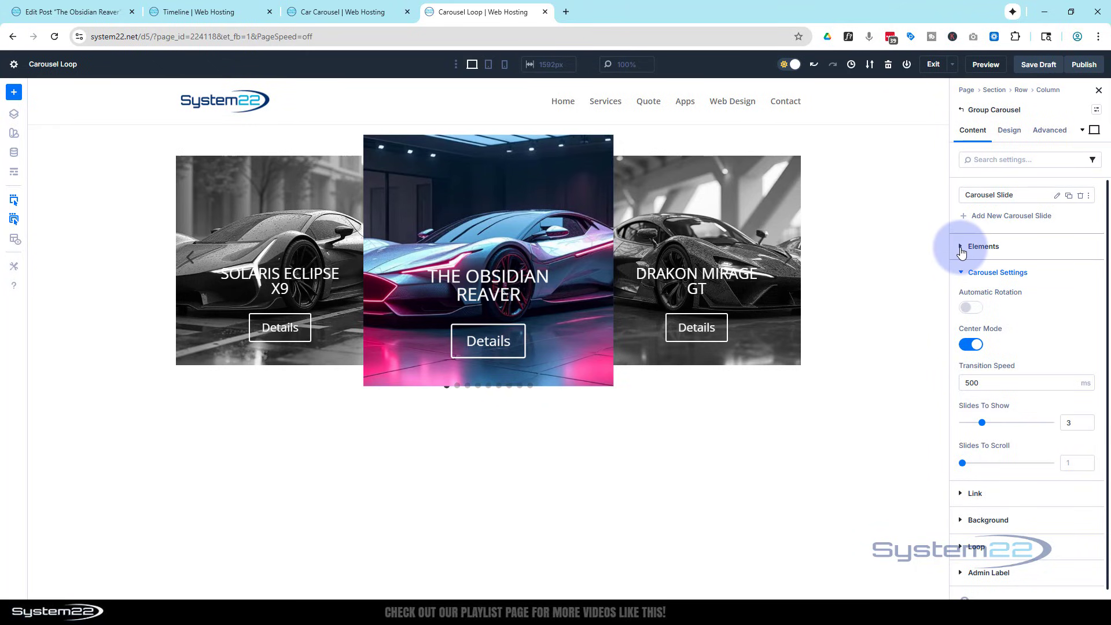
left_click(962, 249)
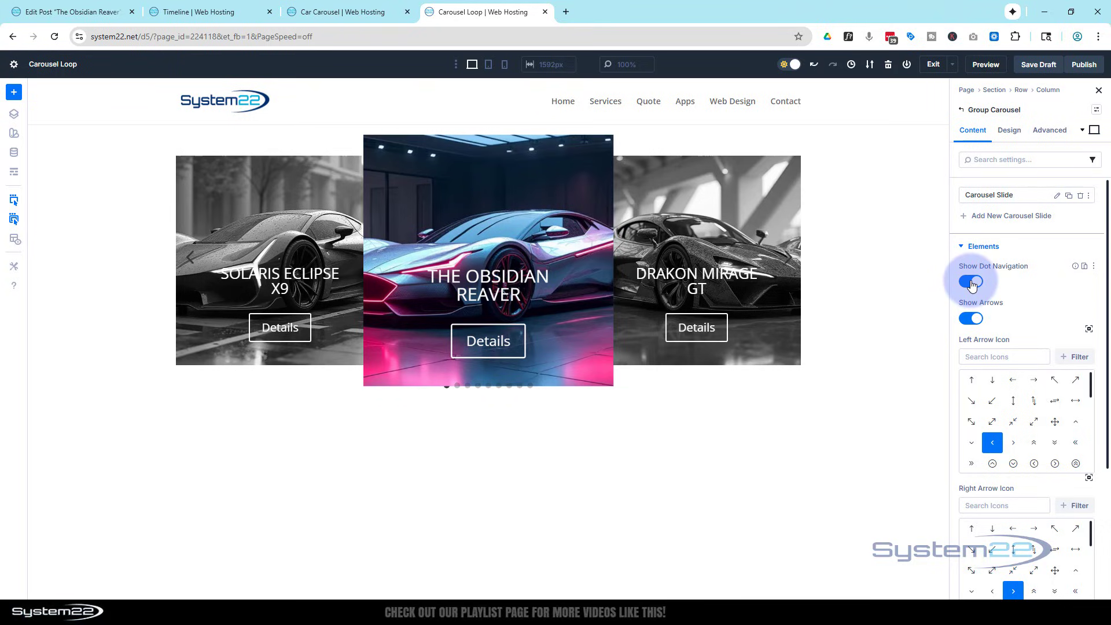
left_click(1016, 134)
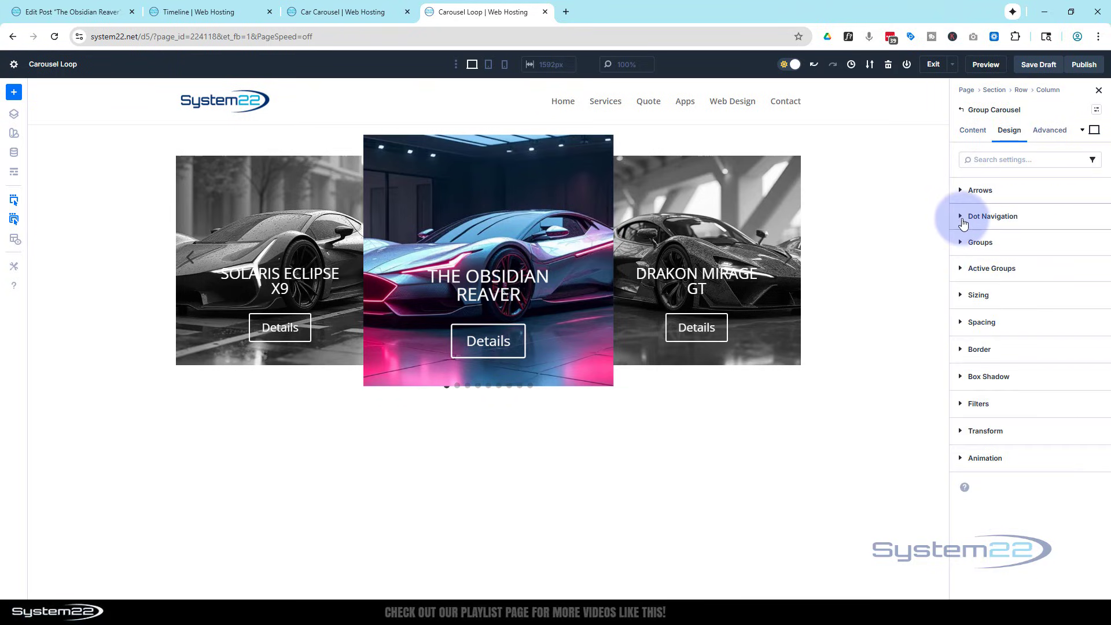
left_click(963, 219)
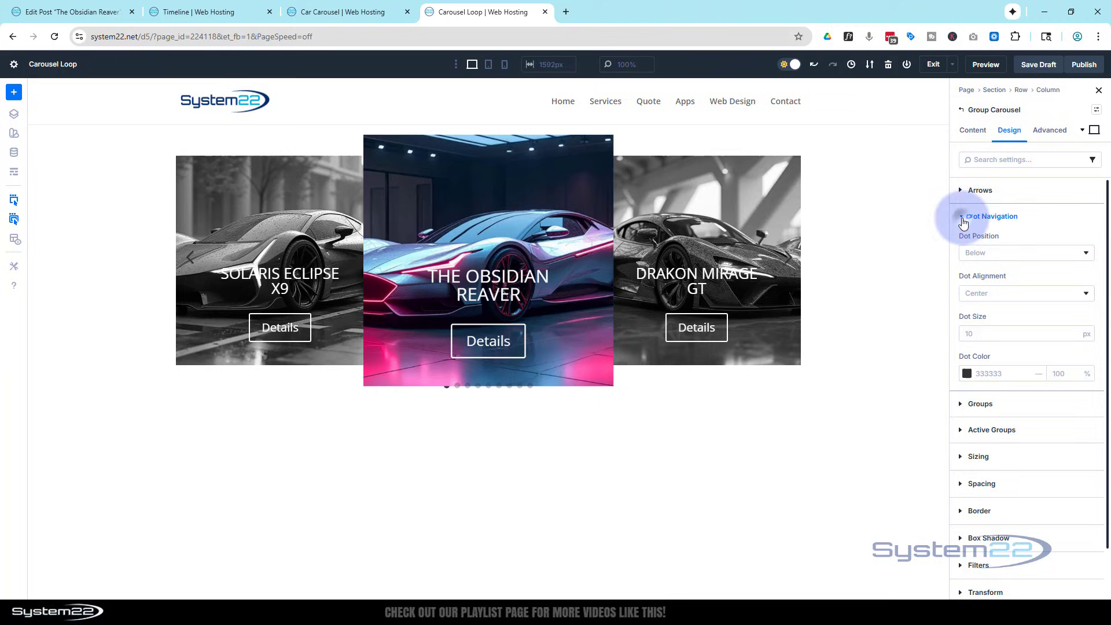
left_click(1012, 255)
left_click(987, 273)
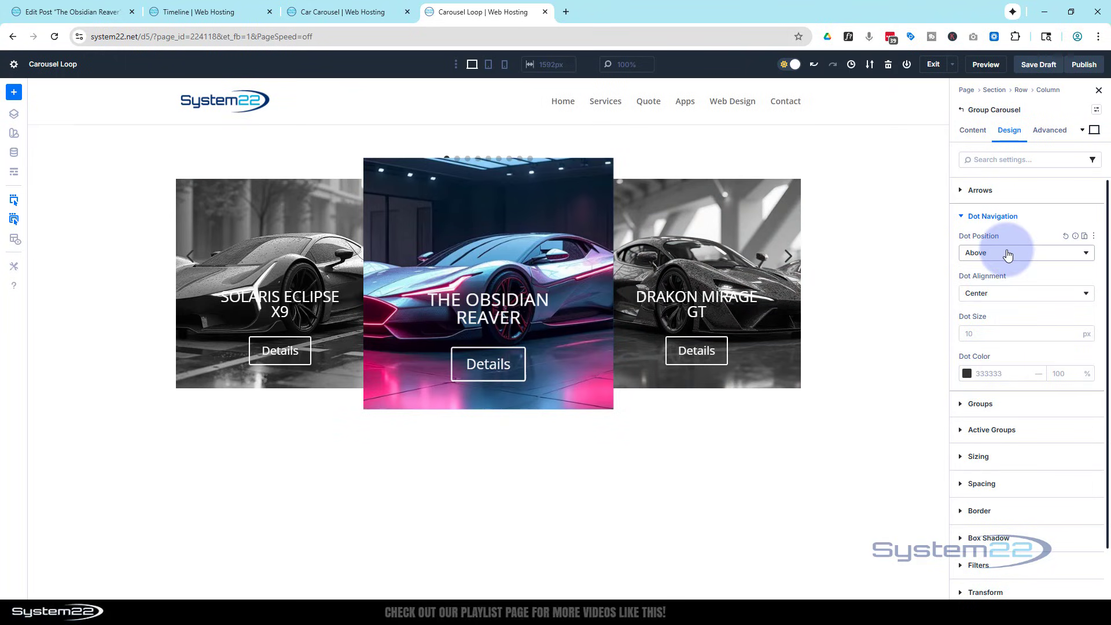
left_click(1008, 255)
left_click(1004, 297)
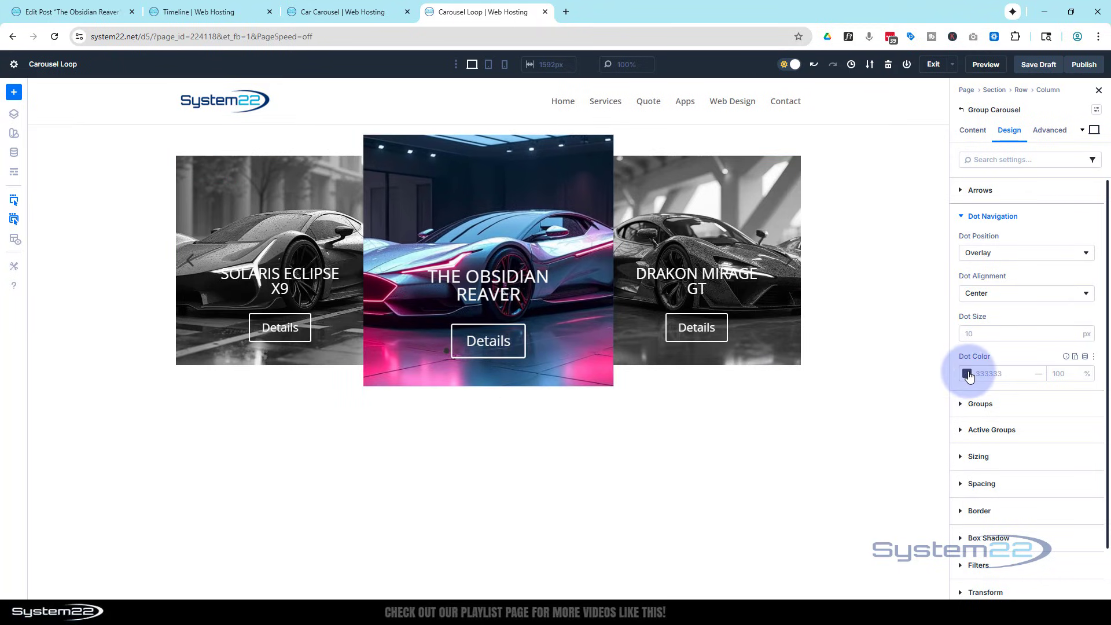
Change the navigation dots' color to magenta FF00E0.
left_click(967, 374)
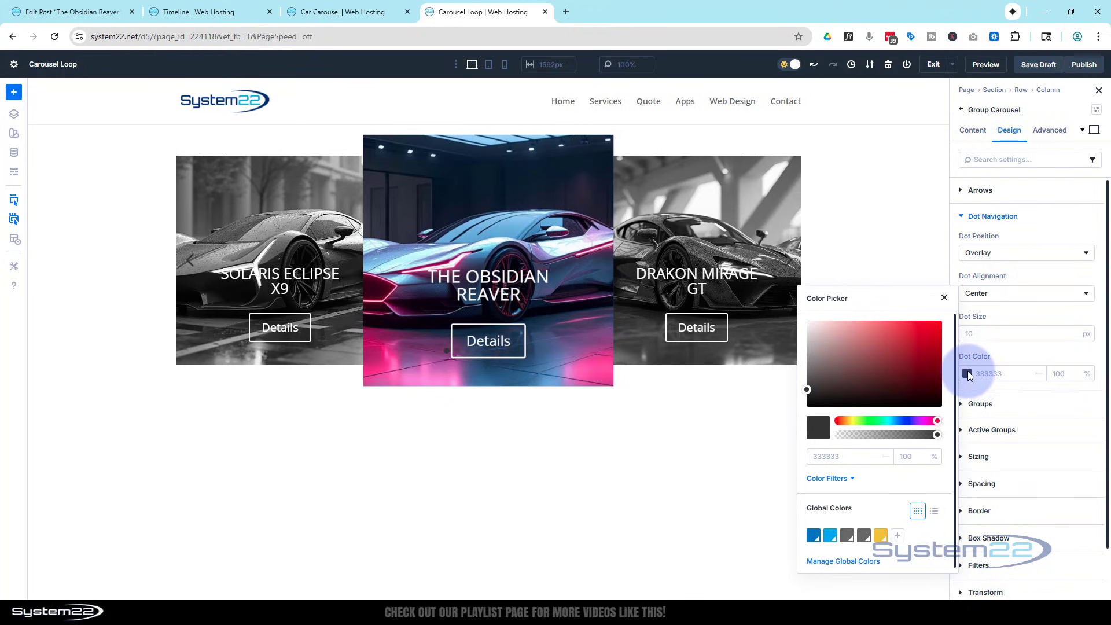
left_click(926, 421)
left_click_drag(912, 381, 943, 320)
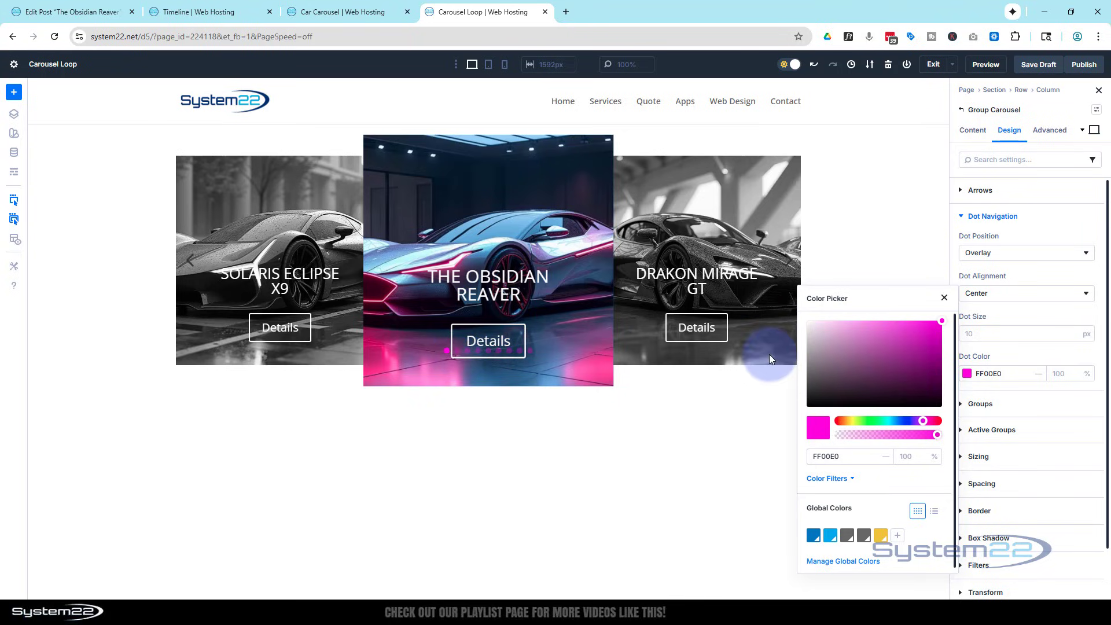
Turn off the Group Carousel's dot navigation and browse the available left arrow icons.
left_click(974, 131)
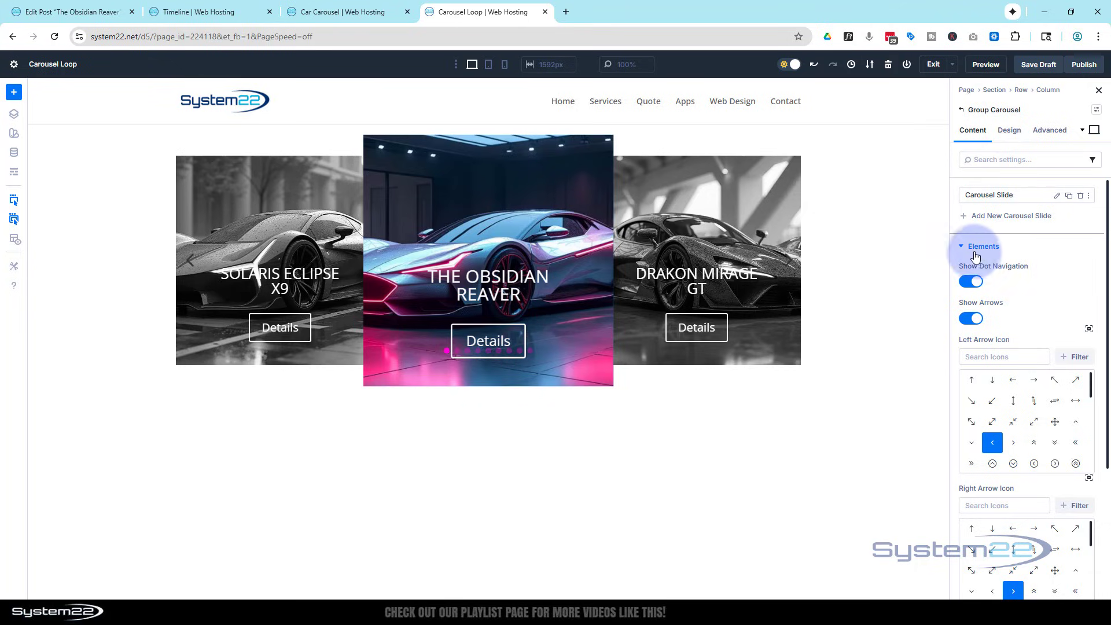
left_click(972, 282)
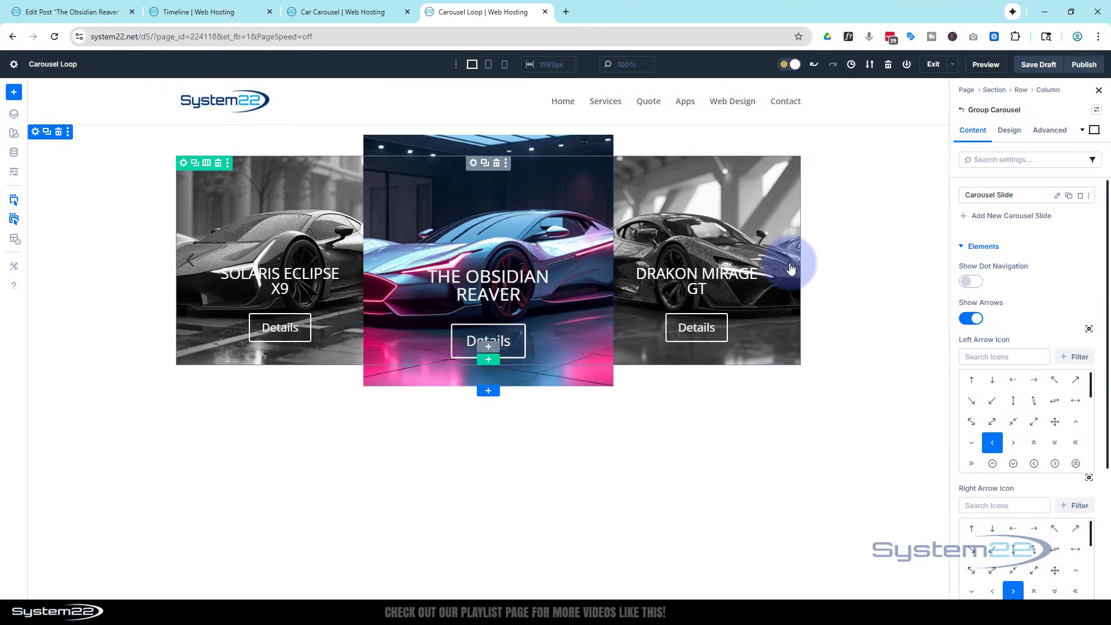
scroll(1046, 301, "down", 1)
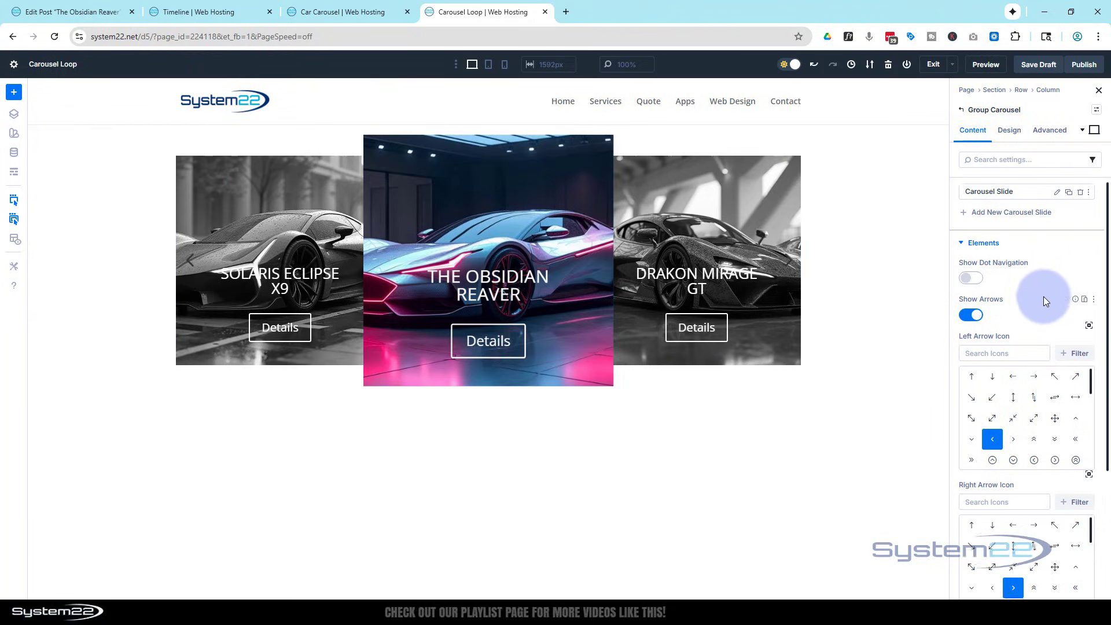
scroll(1044, 297, "down", 1)
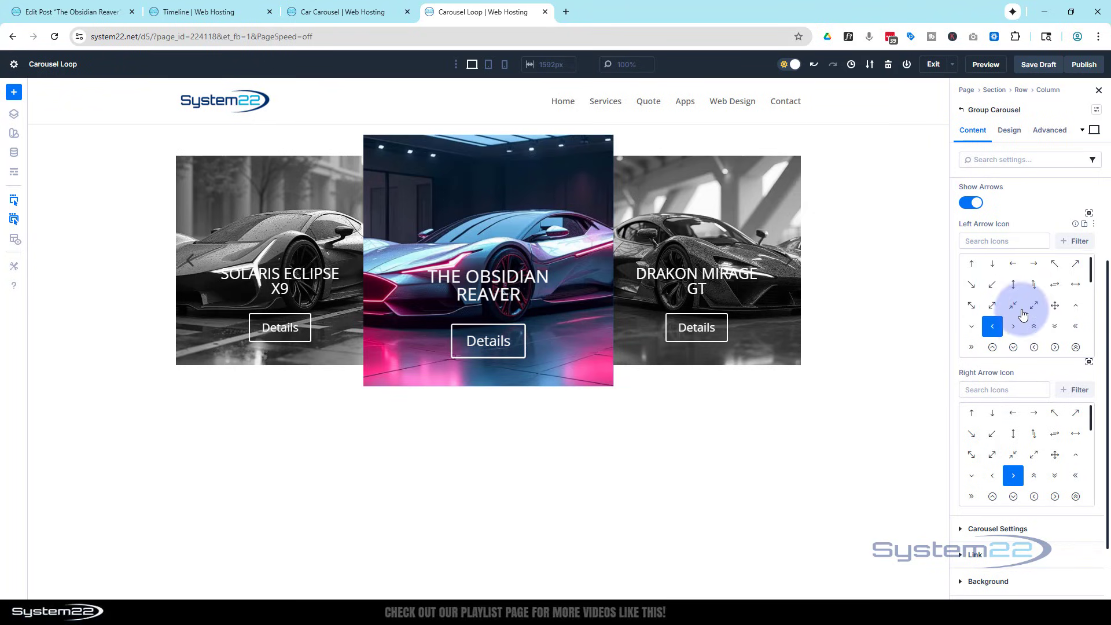
scroll(1024, 313, "down", 3)
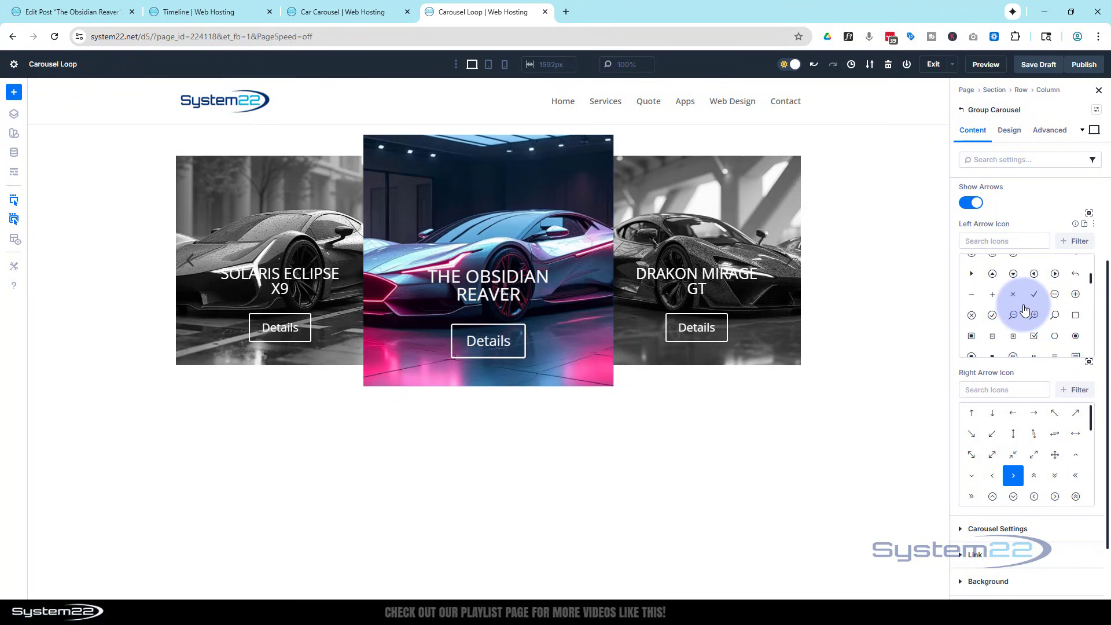
Set the color of the Group Carousel's arrows to white FFFFFF.
left_click(1018, 138)
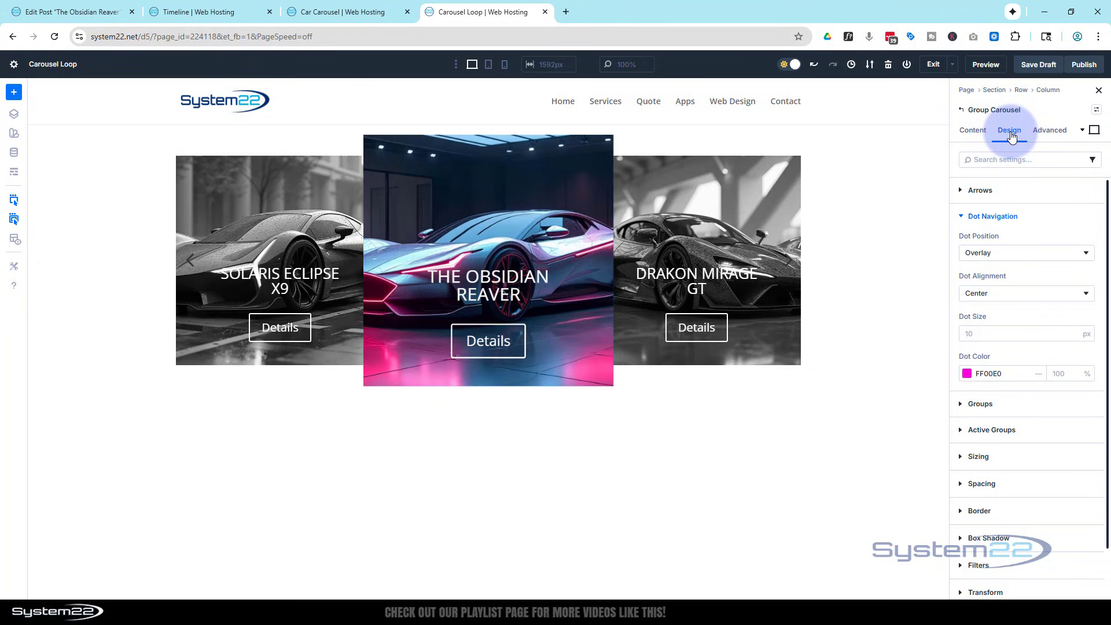
left_click(960, 220)
left_click(961, 192)
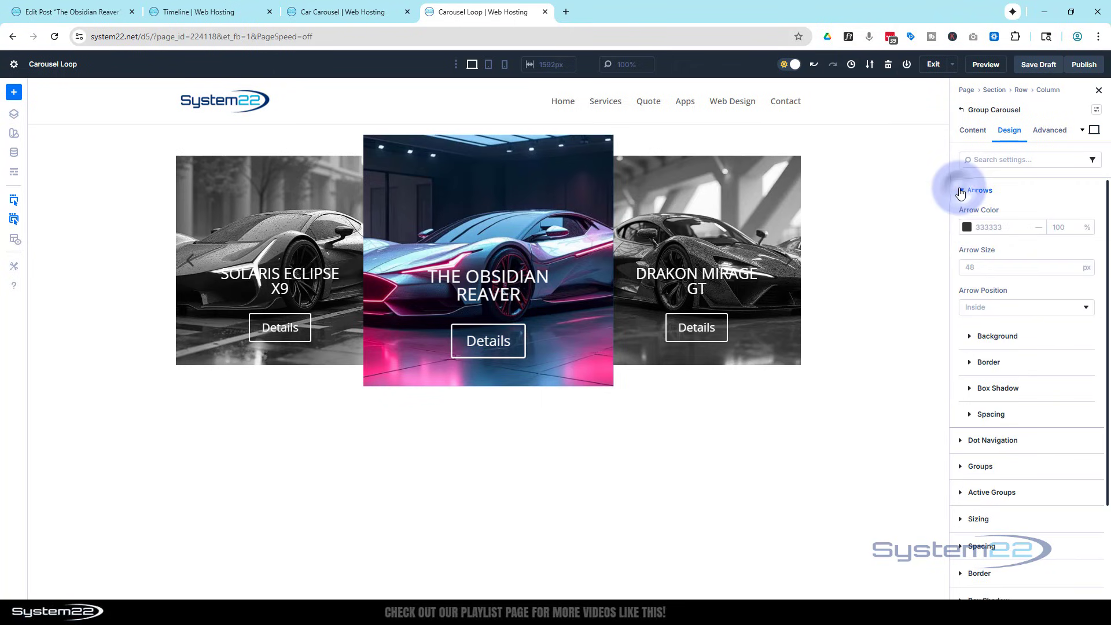
left_click(965, 226)
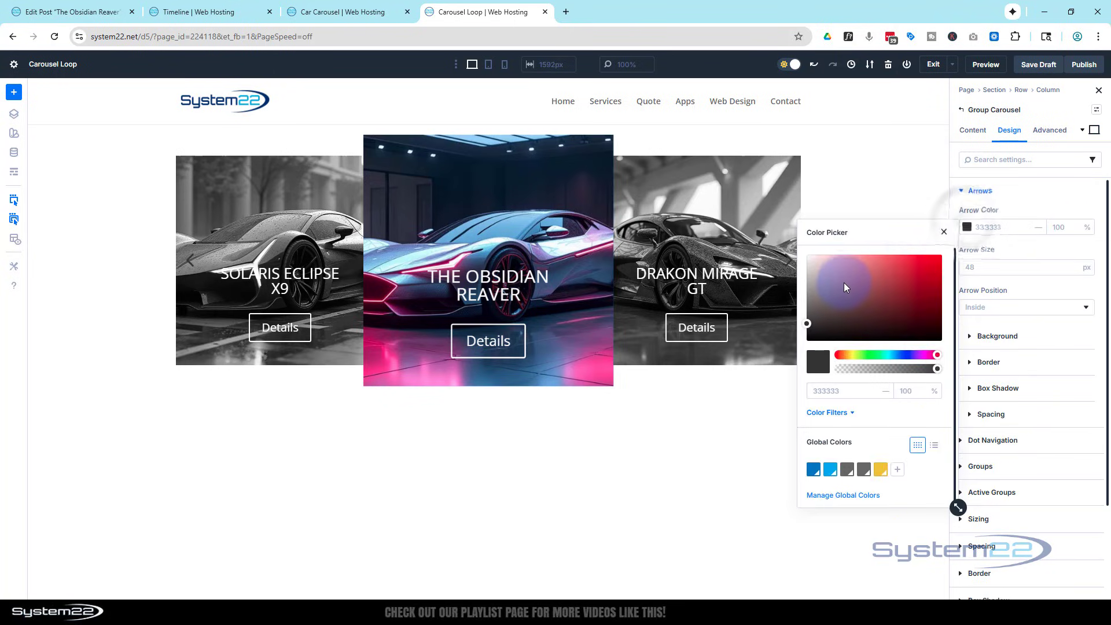
left_click_drag(845, 282, 798, 246)
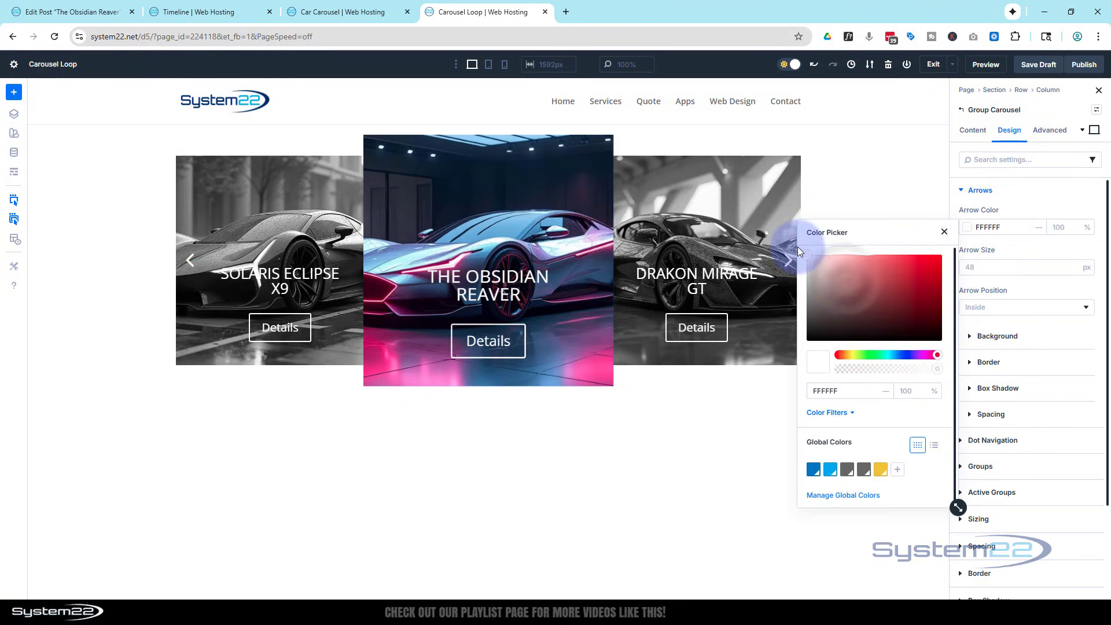
Apply the Preset 3 box shadow to the carousel's looped Call To Action module.
left_click(1043, 195)
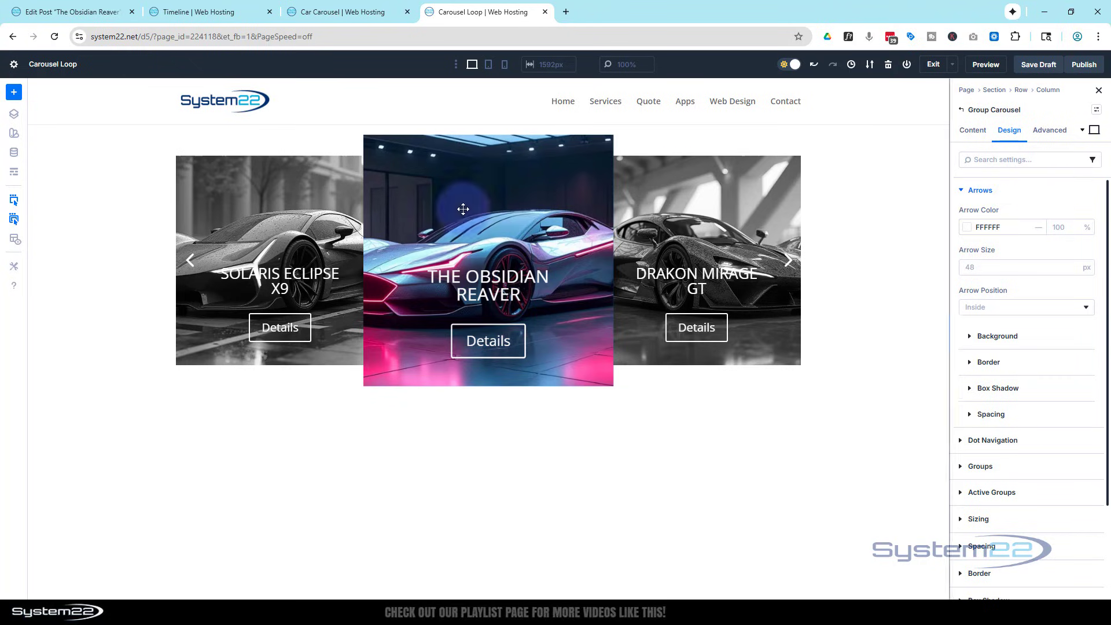
left_click(446, 218)
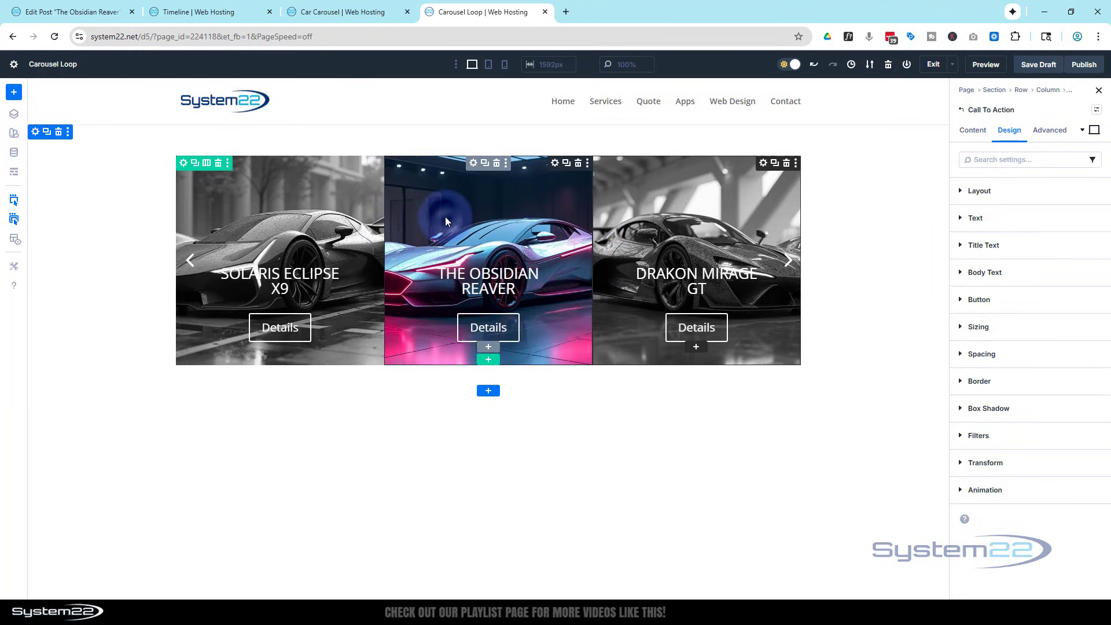
left_click(837, 217)
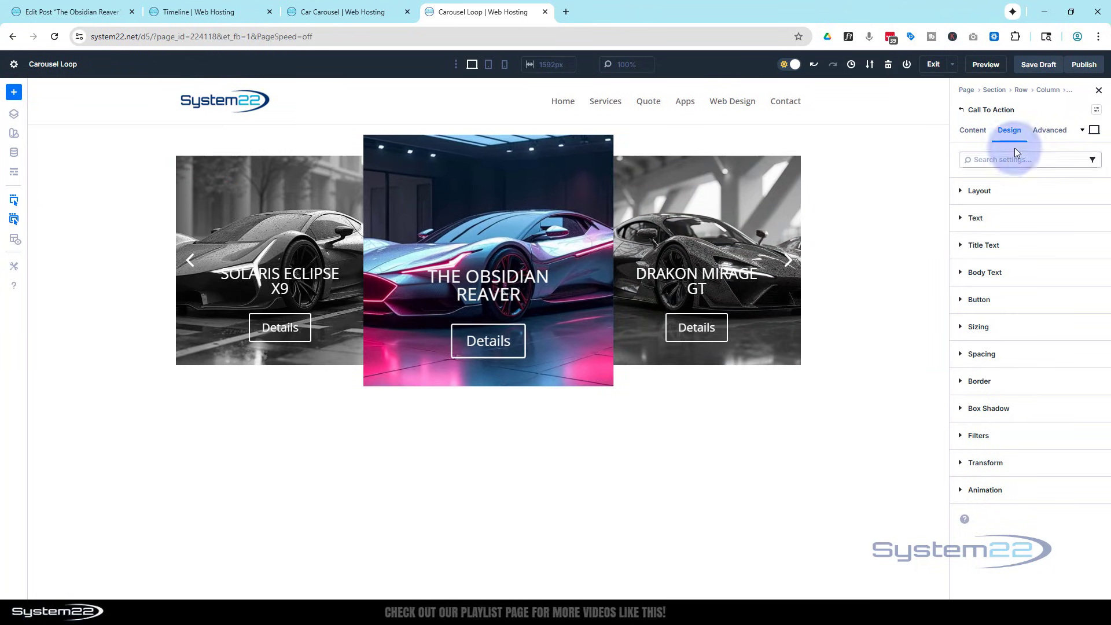
left_click(1030, 407)
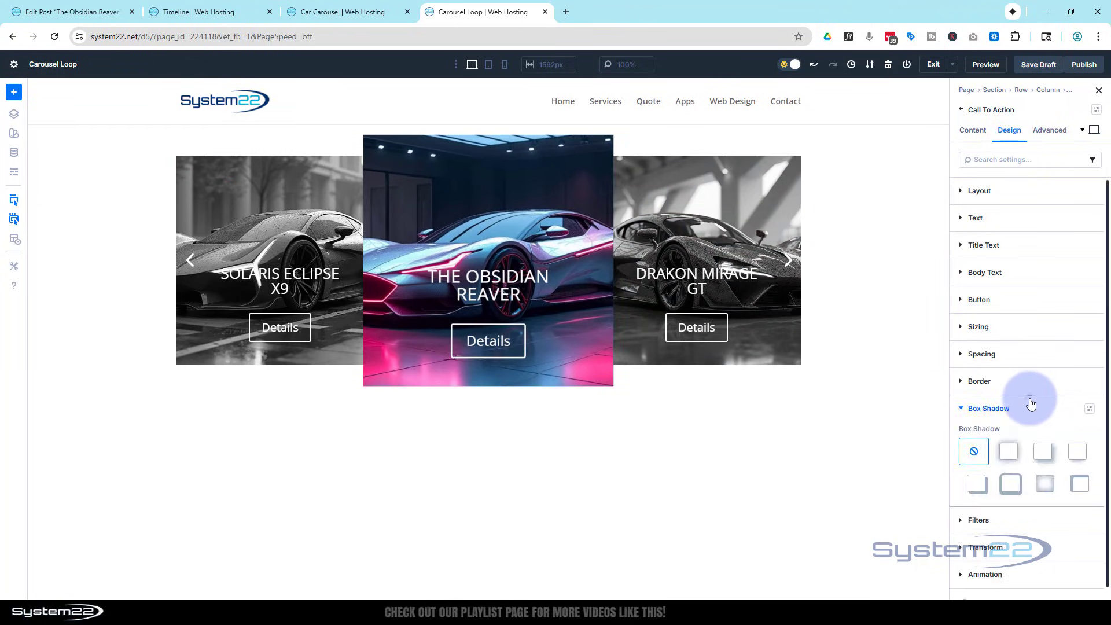
left_click(1077, 451)
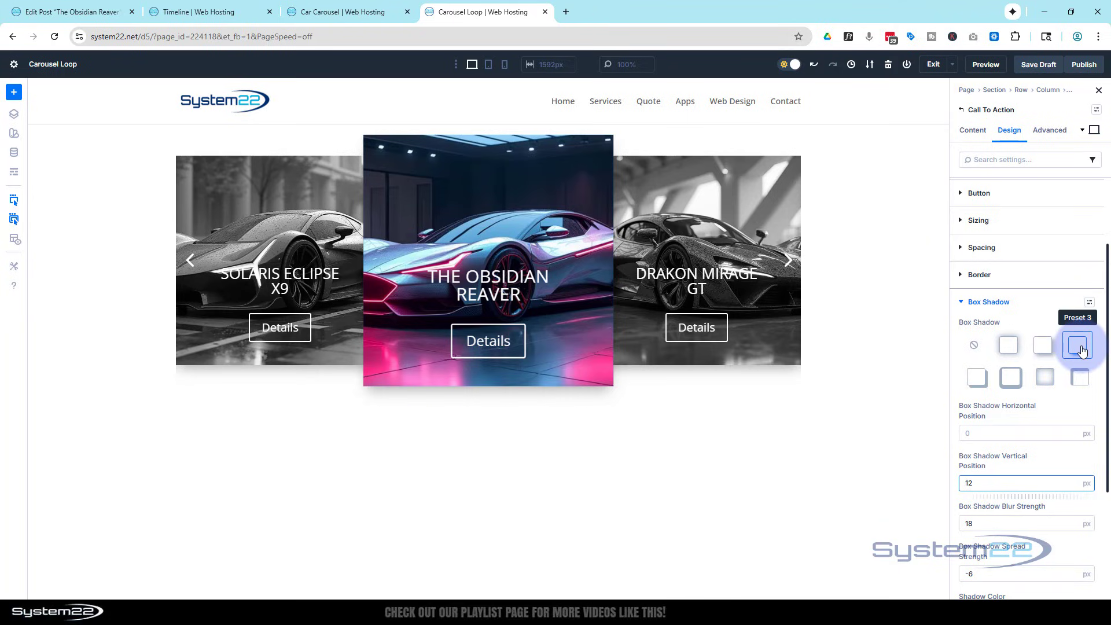
left_click(962, 302)
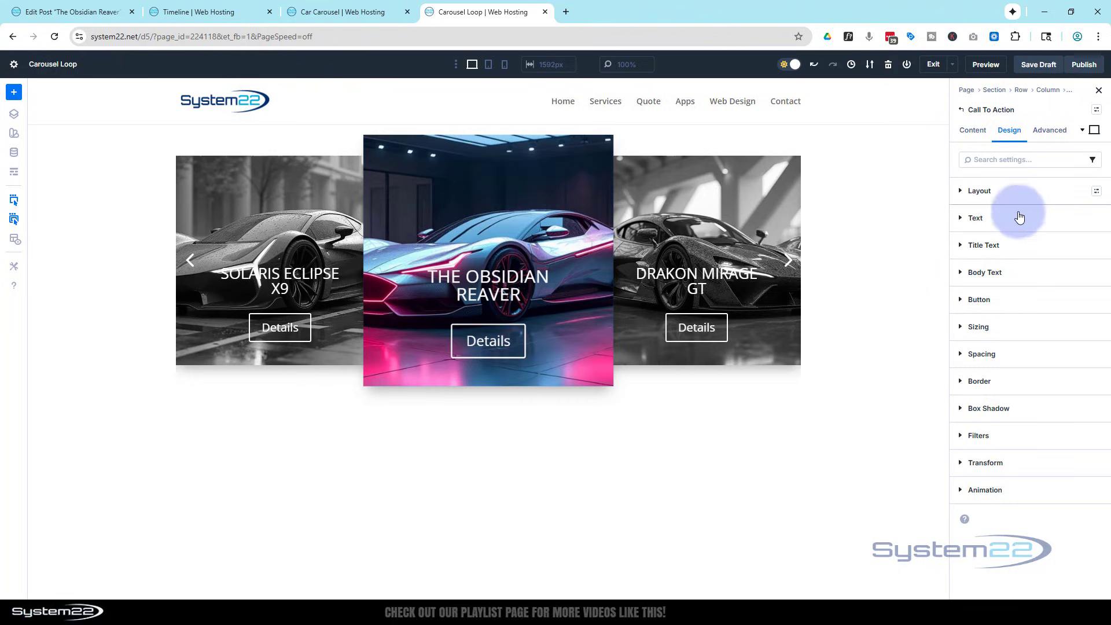
Set the Call To Action's title text size to 16 px and its font weight to Semi Bold.
left_click(971, 247)
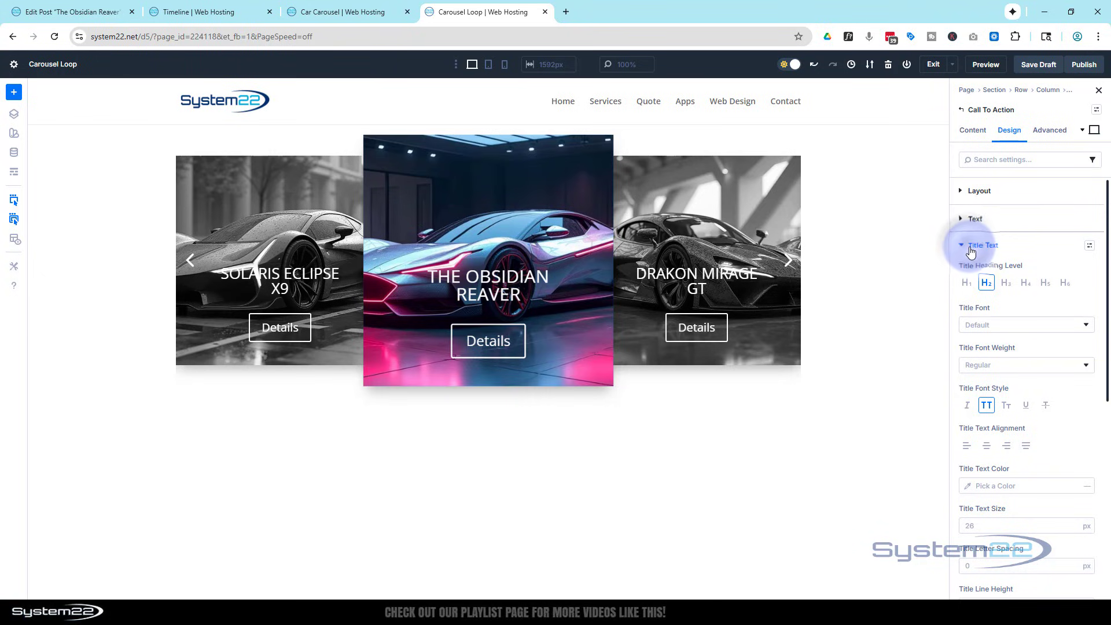
scroll(1001, 243, "down", 3)
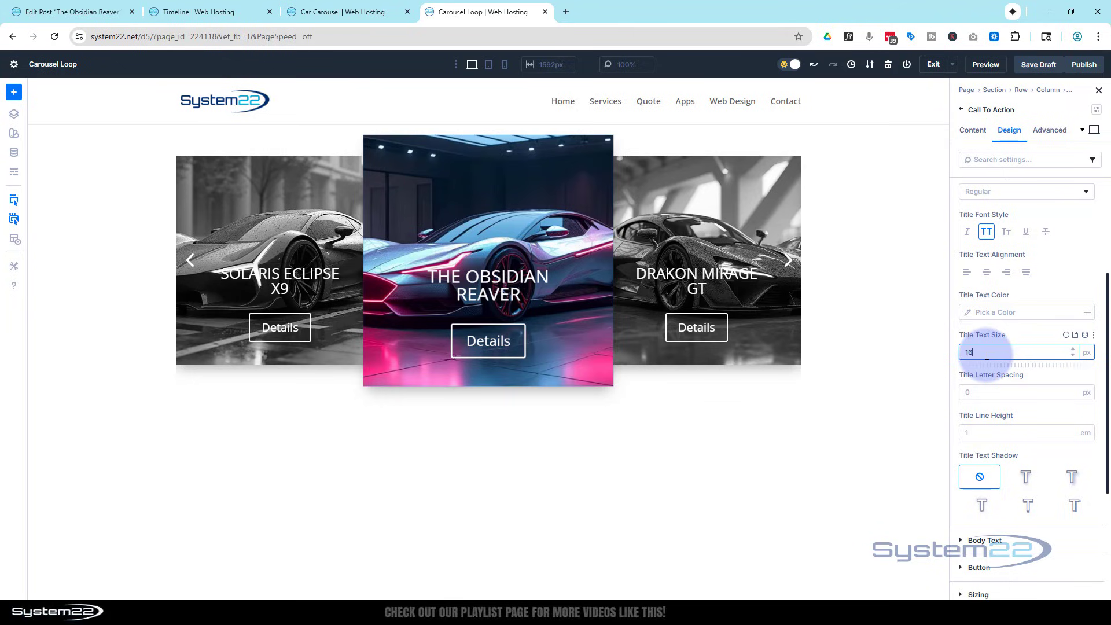
left_click(1024, 331)
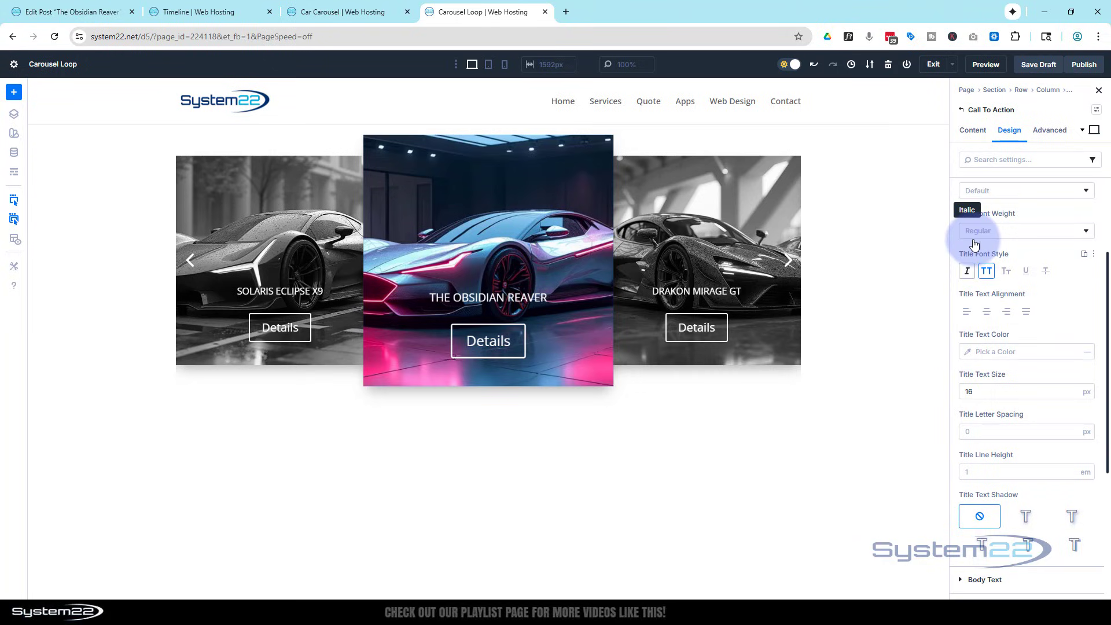
scroll(972, 250, "up", 1)
left_click(980, 249)
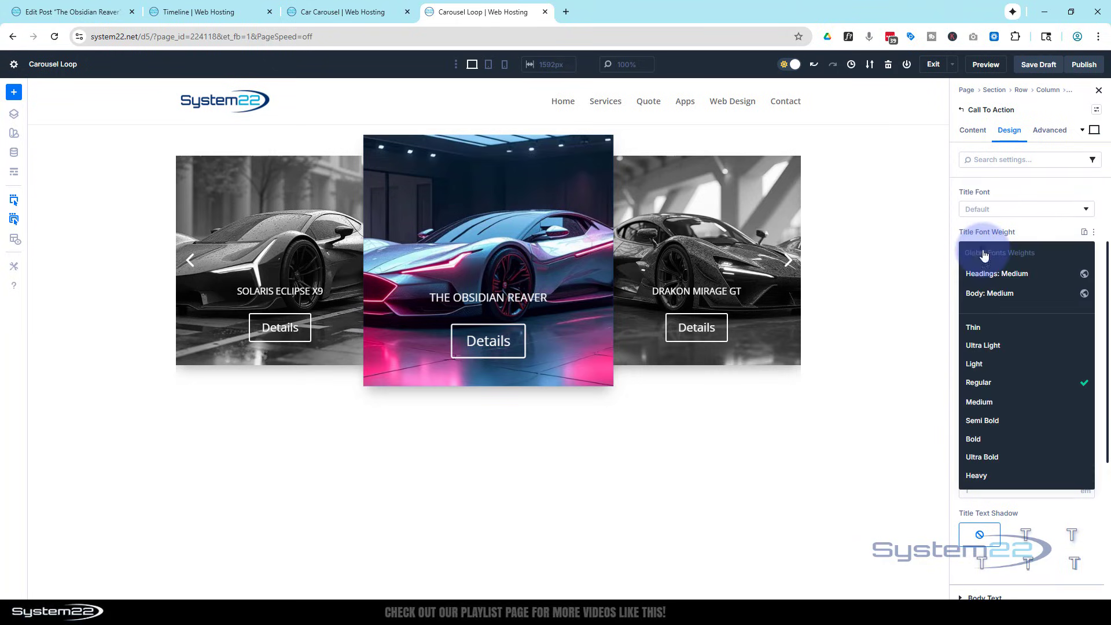
left_click(991, 422)
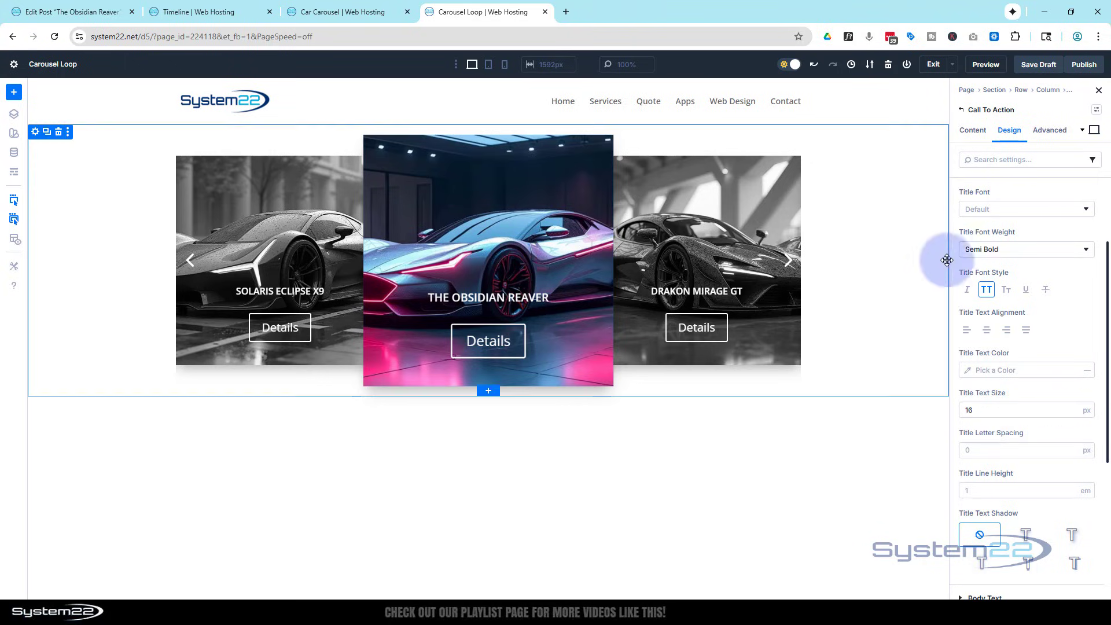
scroll(1037, 273, "up", 2)
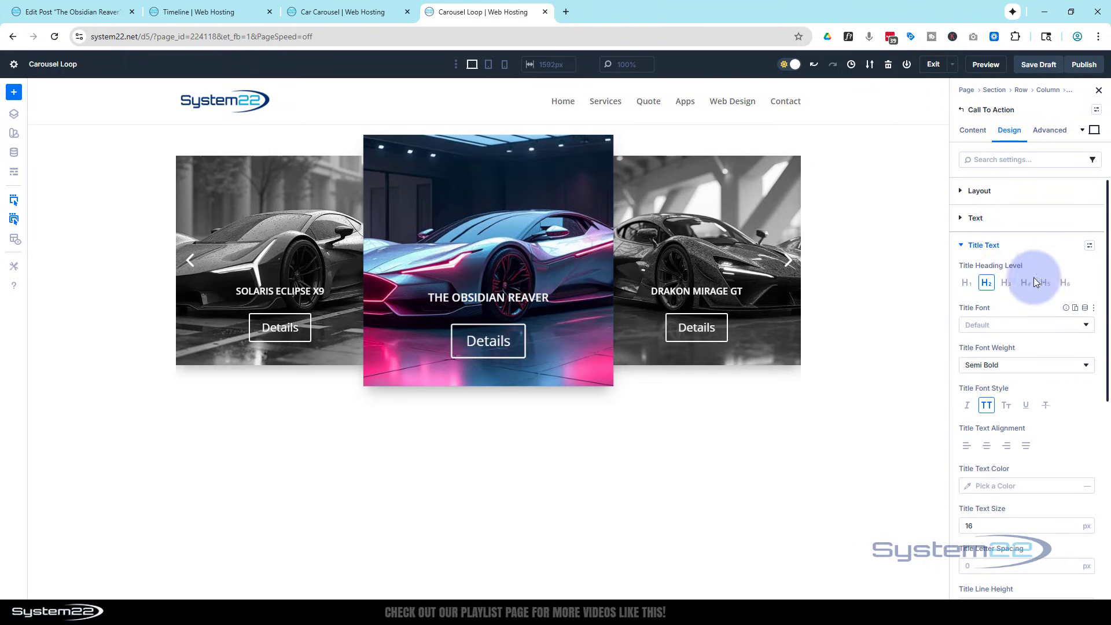
left_click(964, 246)
Enable custom styles for the Call To Action's button and make its text 14 px and uppercase.
left_click(960, 300)
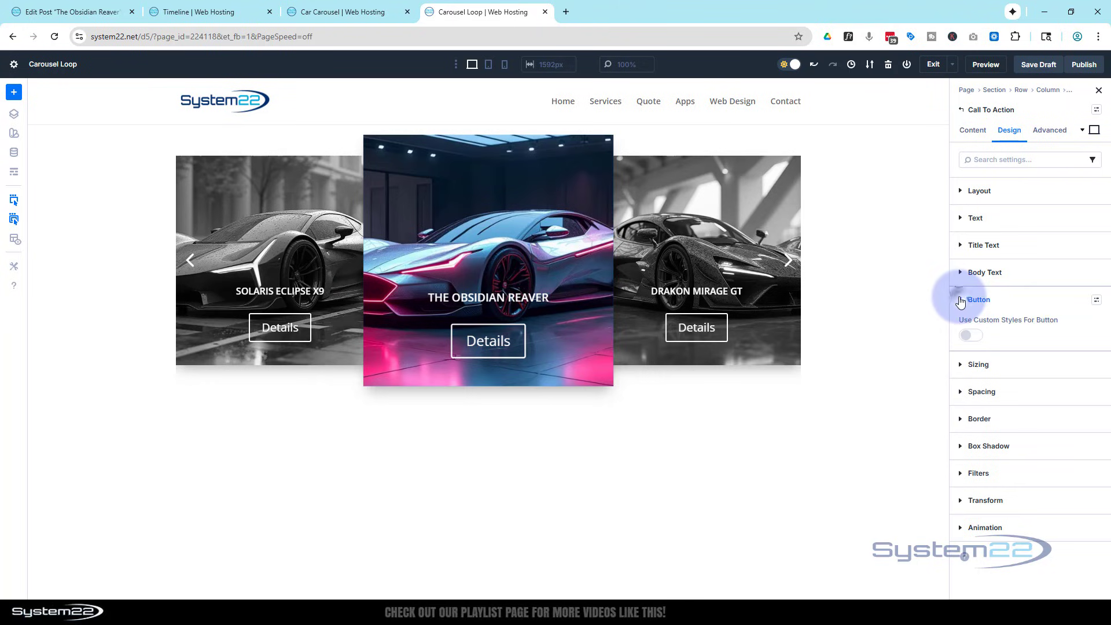
left_click(967, 336)
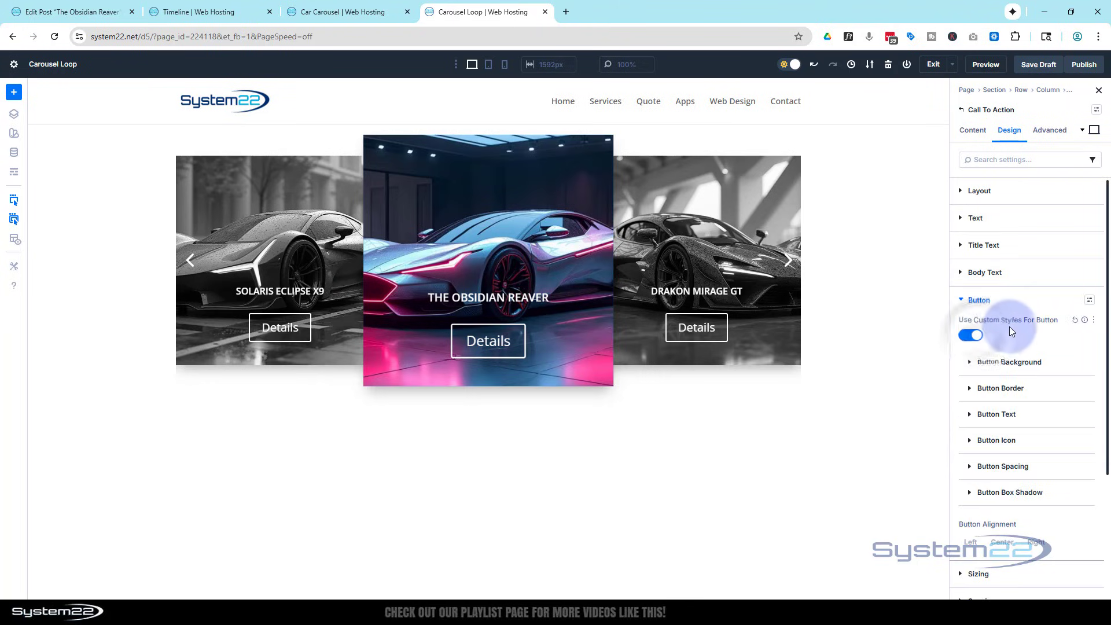
scroll(1010, 324, "down", 2)
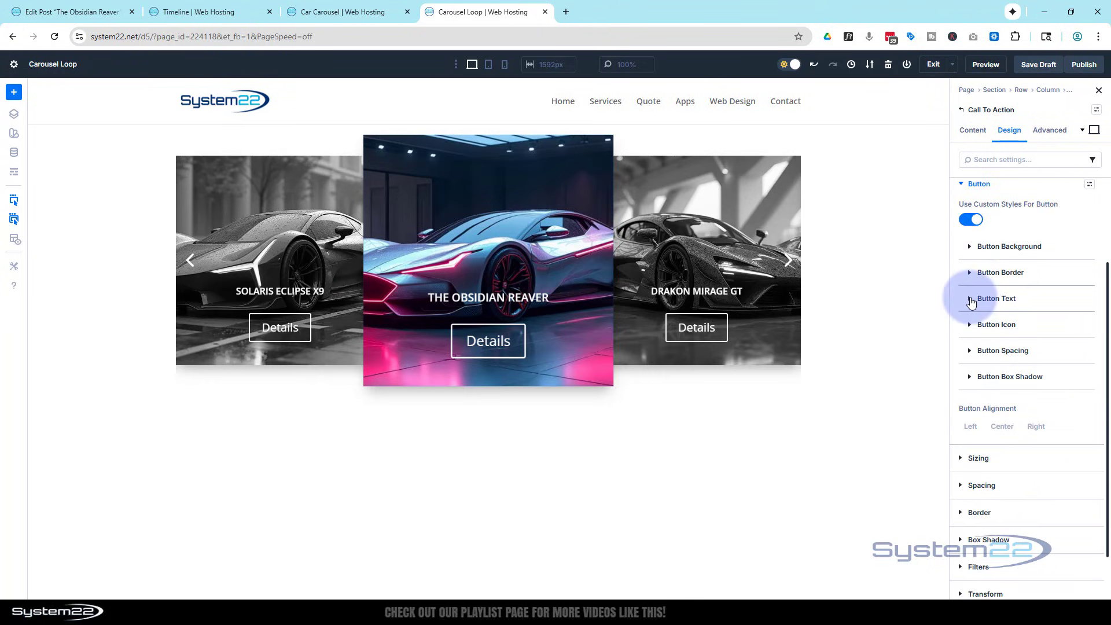
left_click(972, 300)
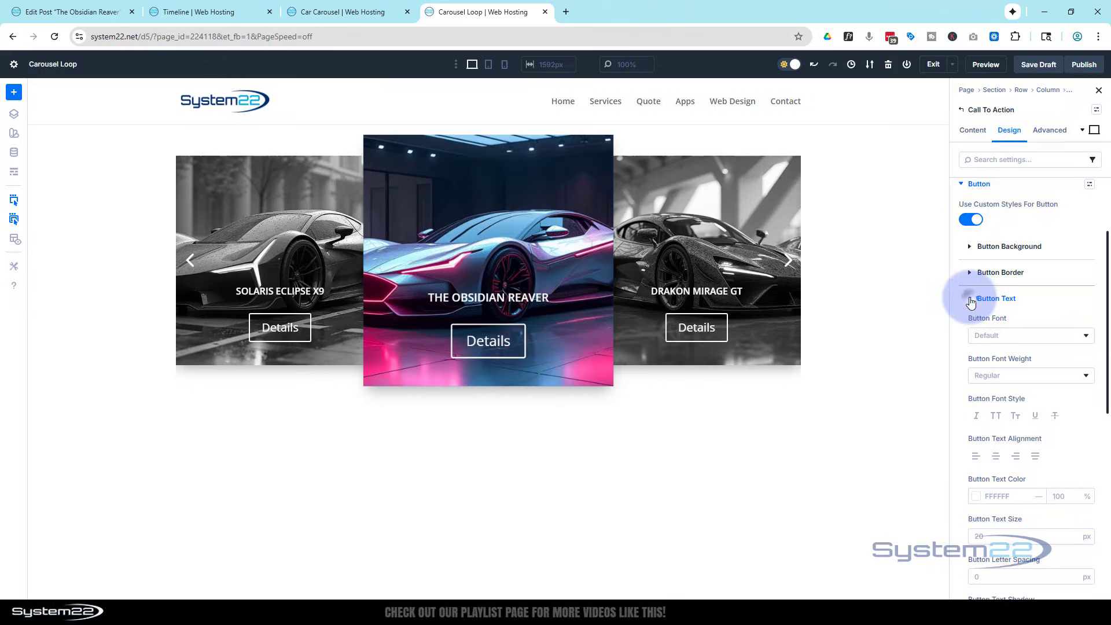
scroll(1047, 424, "down", 2)
left_click(1037, 422)
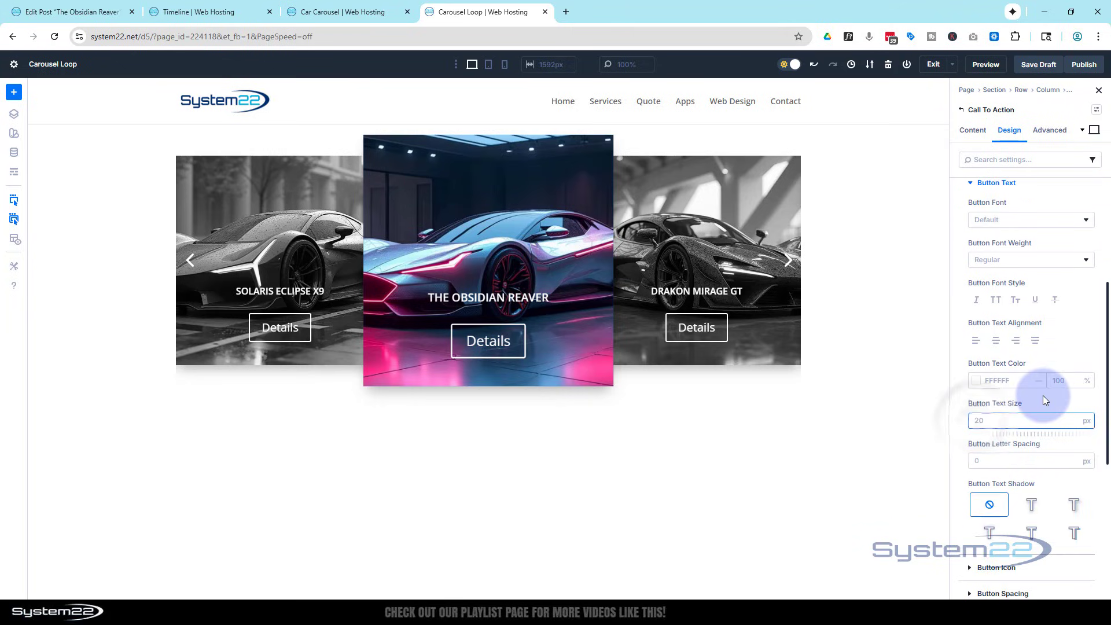
type("14")
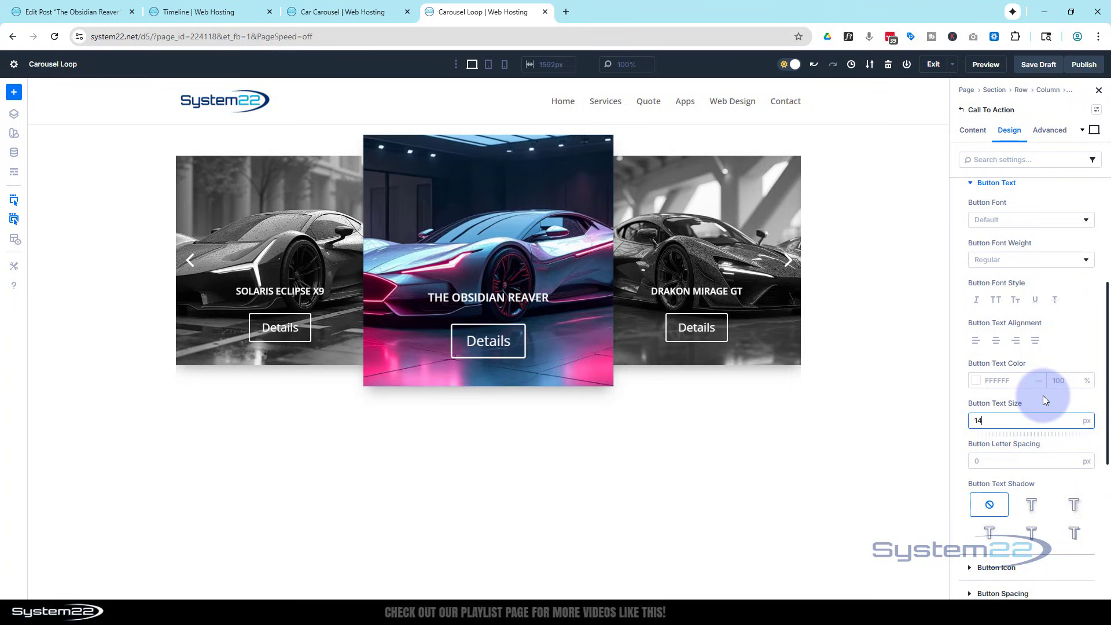
left_click(1046, 403)
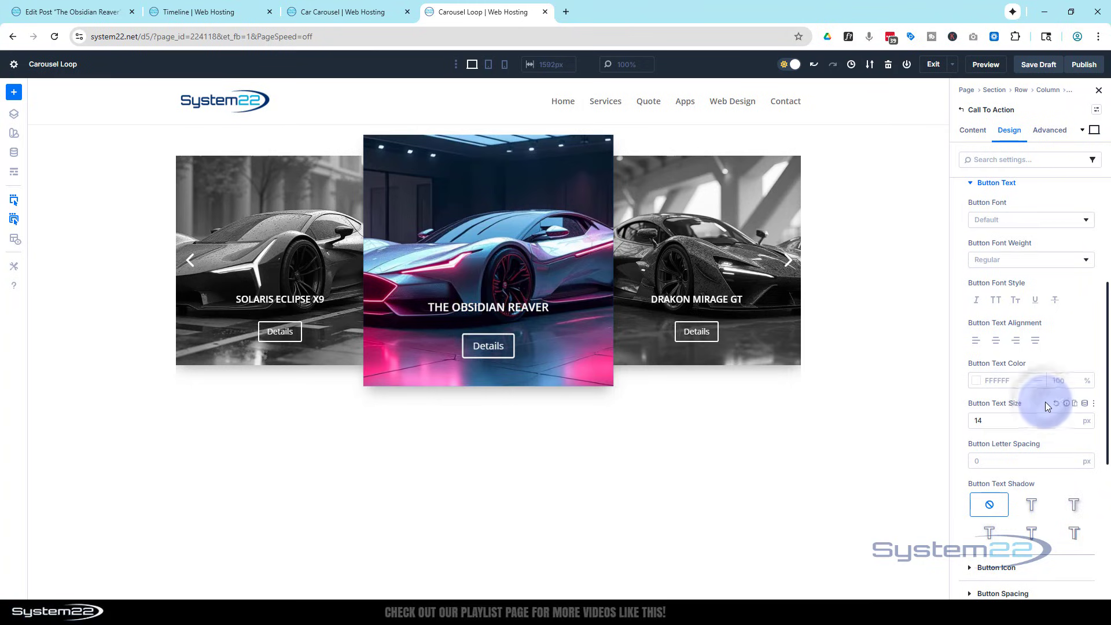
left_click(1001, 306)
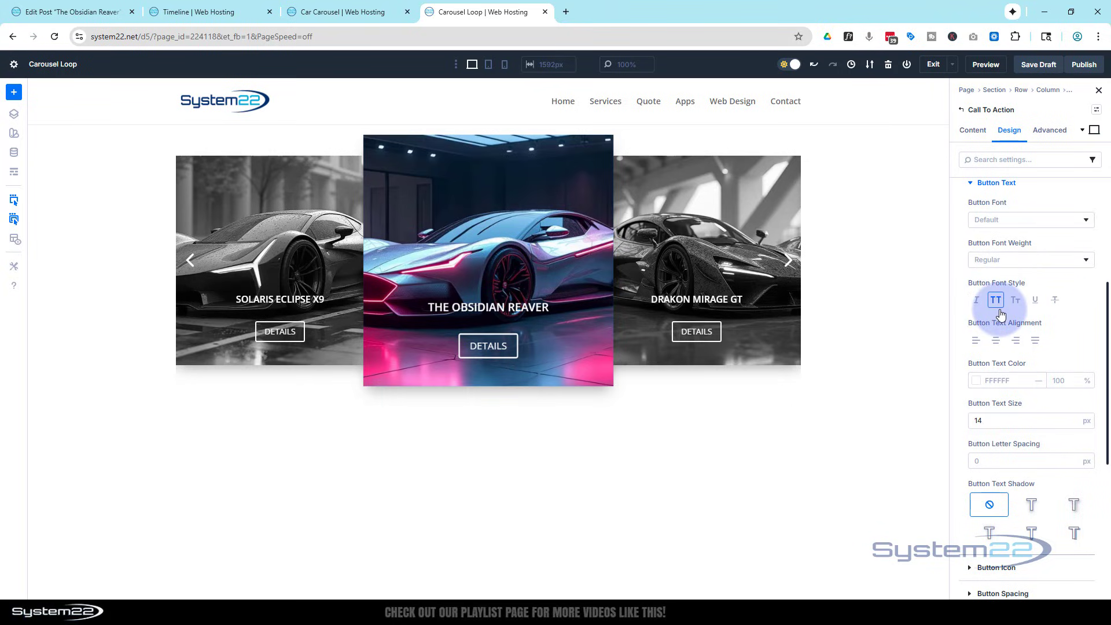
scroll(999, 307, "up", 2)
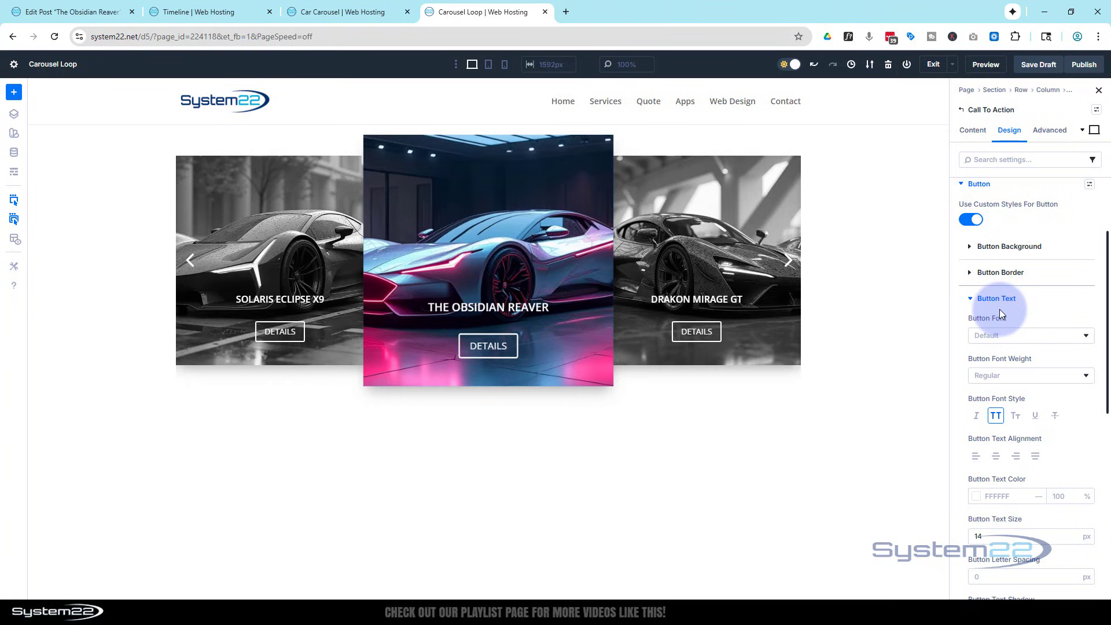
left_click(970, 300)
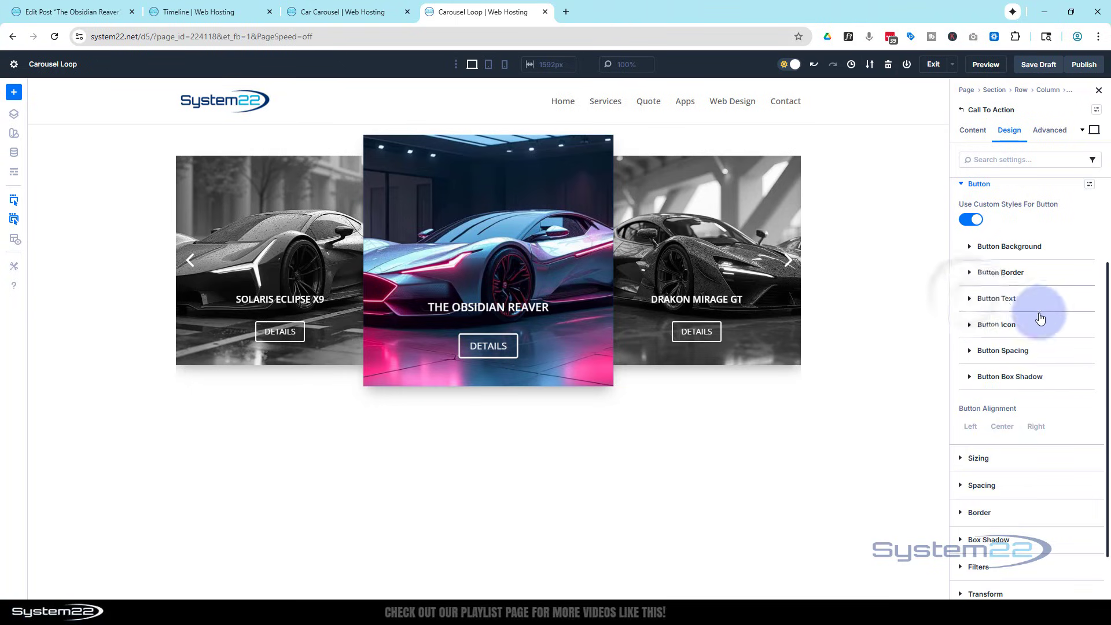
Set the button's top and bottom padding to a linked 0 px.
left_click(971, 353)
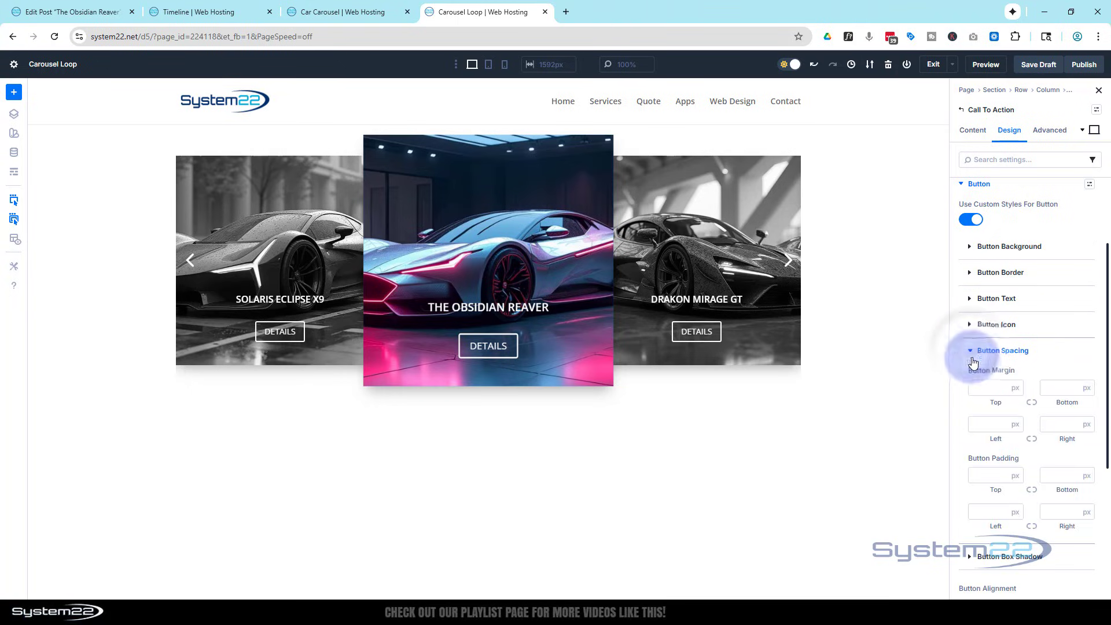
left_click(990, 472)
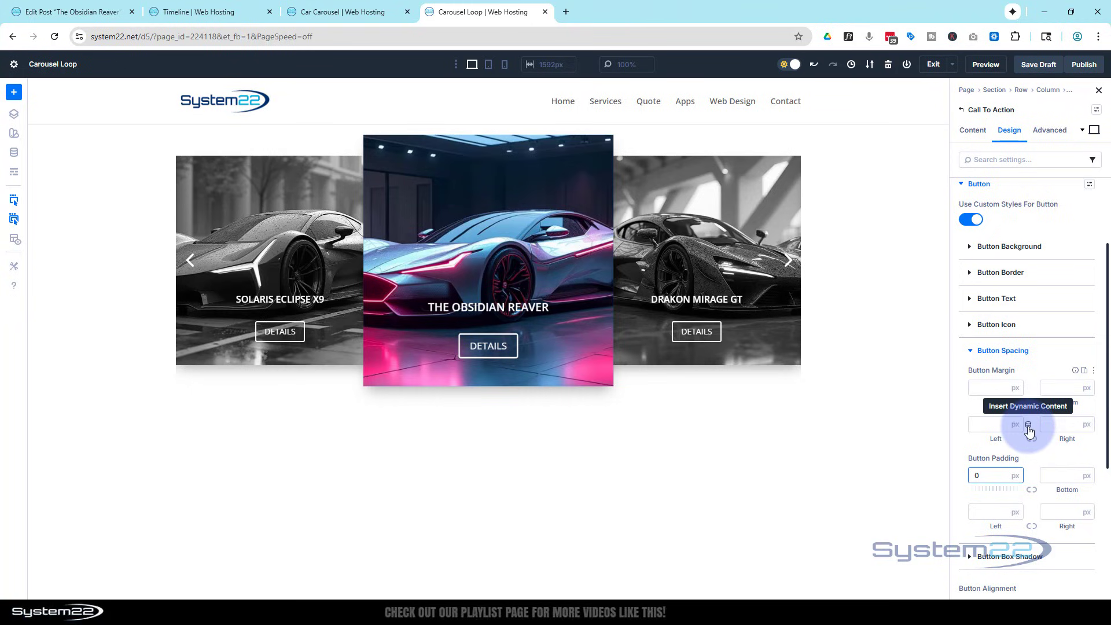
left_click(1033, 490)
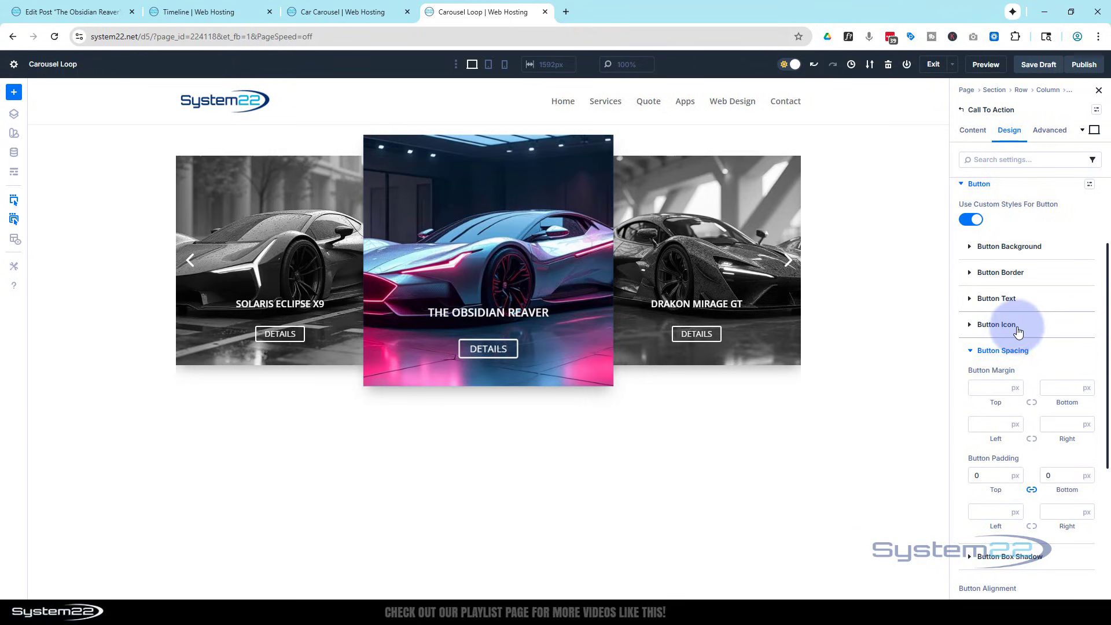
Reduce the Call To Action's title line height to 0 em.
scroll(1017, 353, "up", 2)
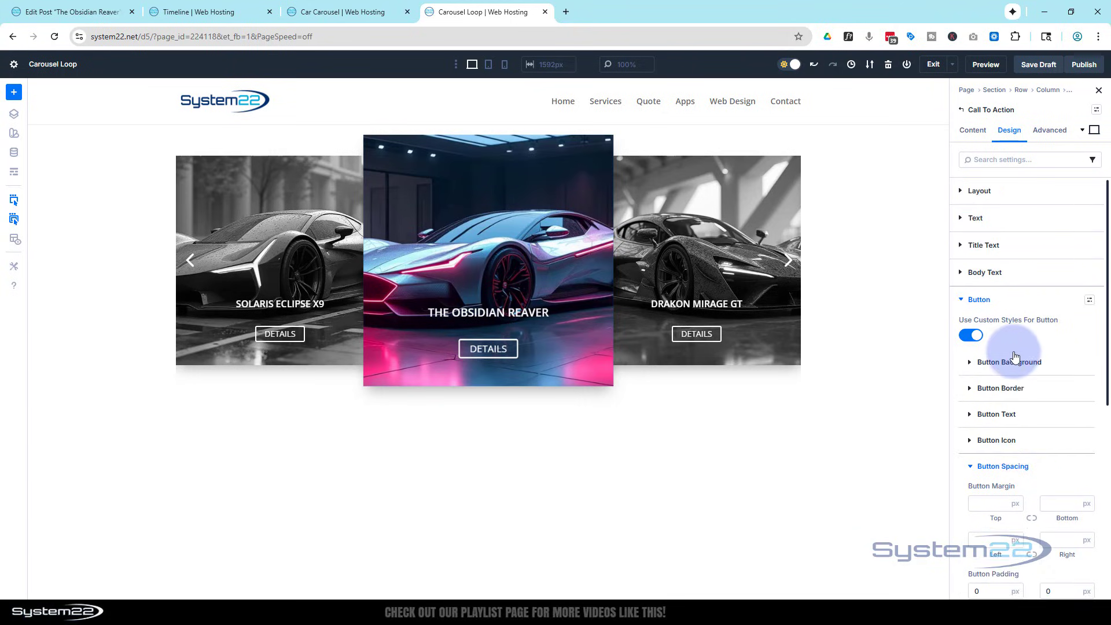
left_click(1013, 255)
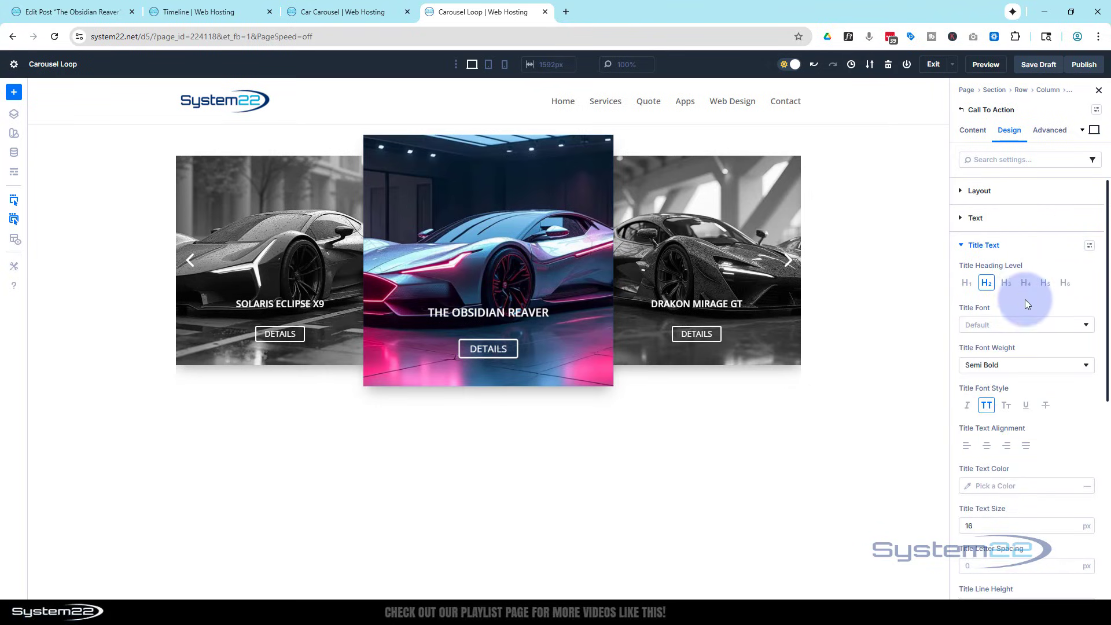
scroll(1026, 300, "down", 2)
scroll(1026, 302, "down", 3)
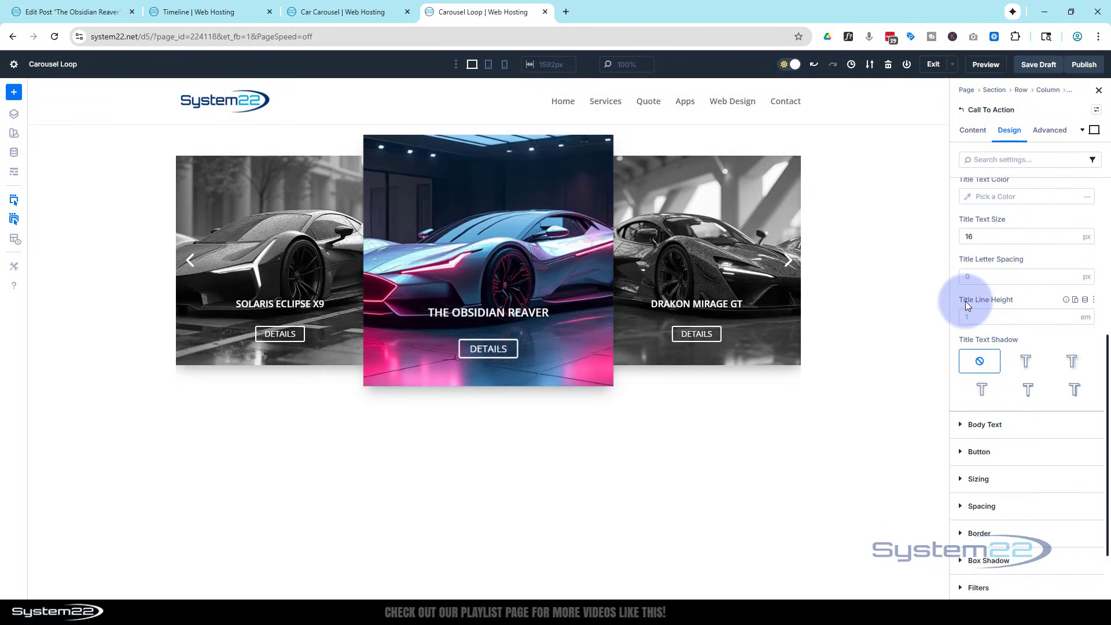
left_click(1071, 320)
left_click(1071, 320)
left_click(1071, 320)
left_click(1071, 320)
left_click(1071, 320)
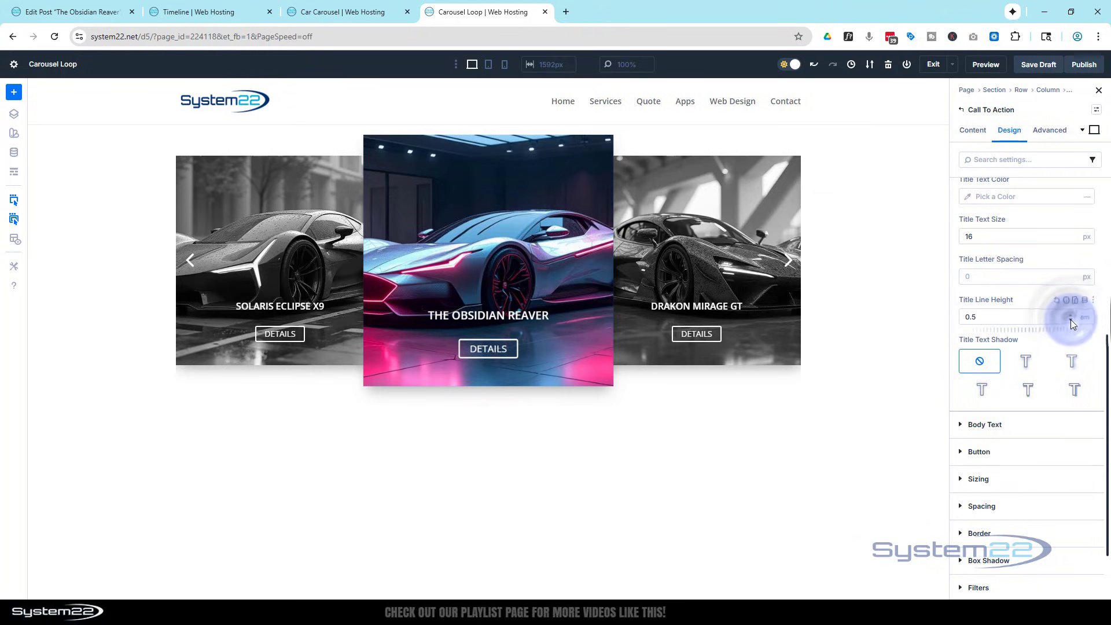
left_click(1071, 320)
left_click(1071, 320)
left_click(1071, 320)
left_click(1071, 321)
left_click(1071, 320)
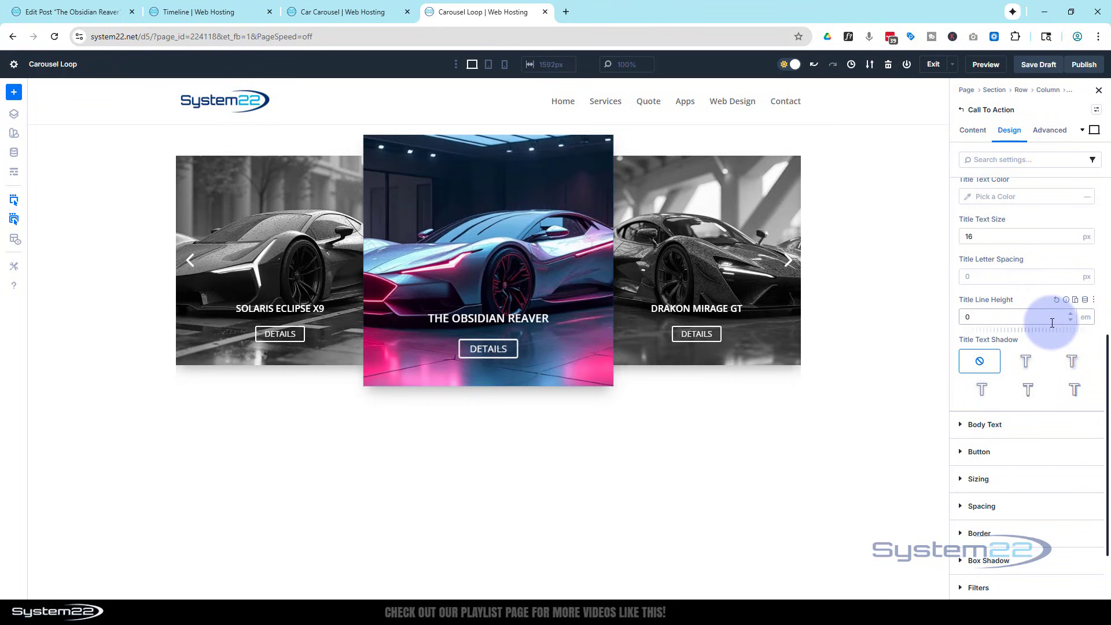
Remove the blue background color from the Call To Action.
left_click(975, 131)
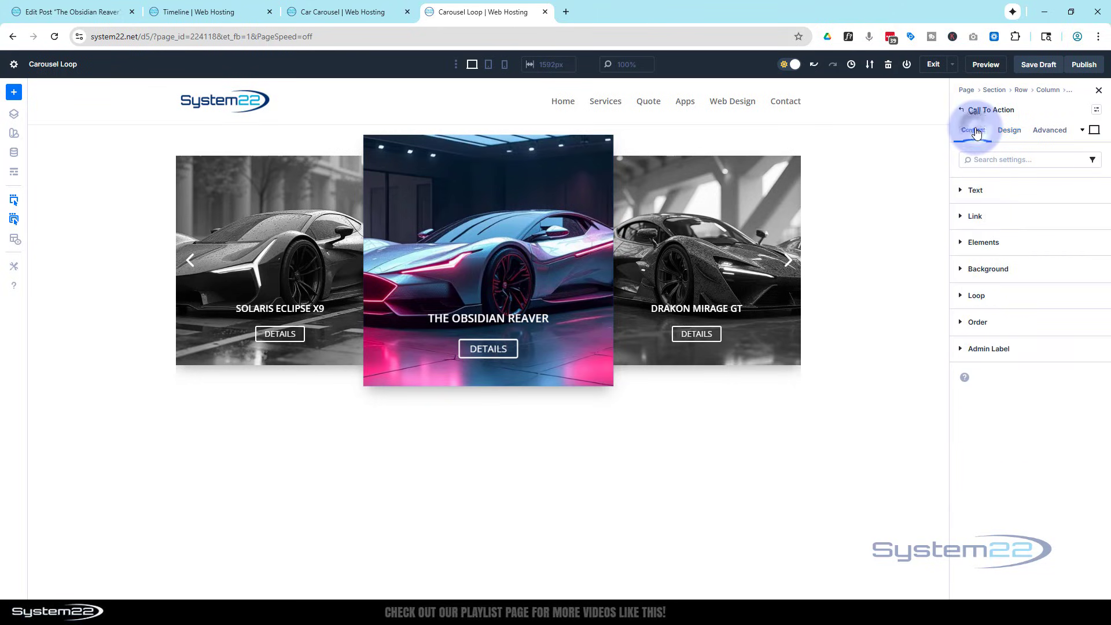
left_click(1040, 273)
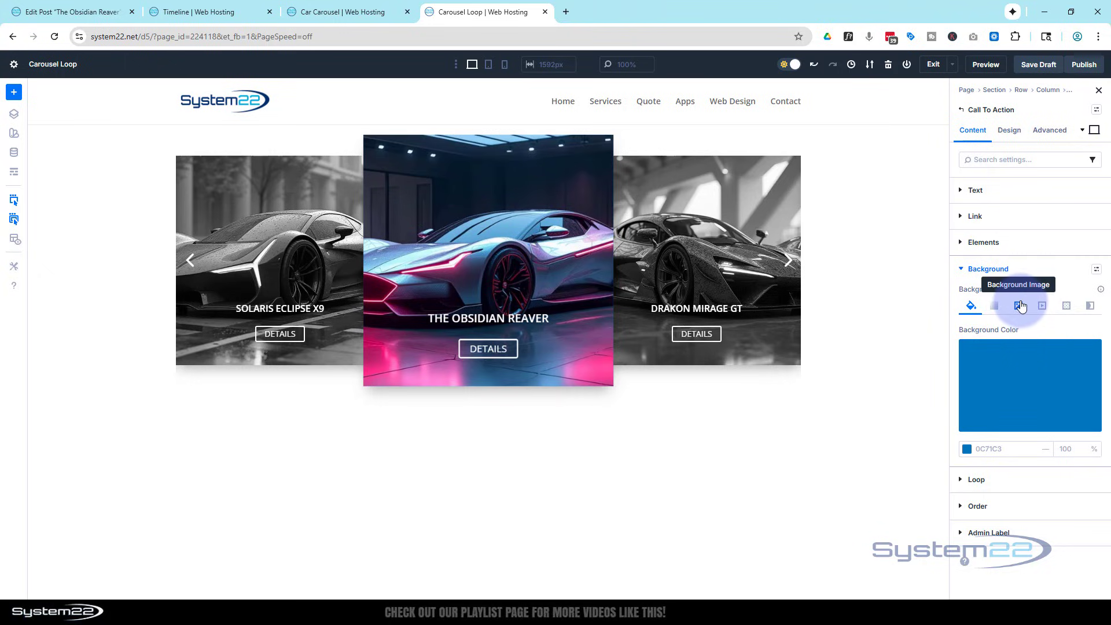
mouse_move(1078, 365)
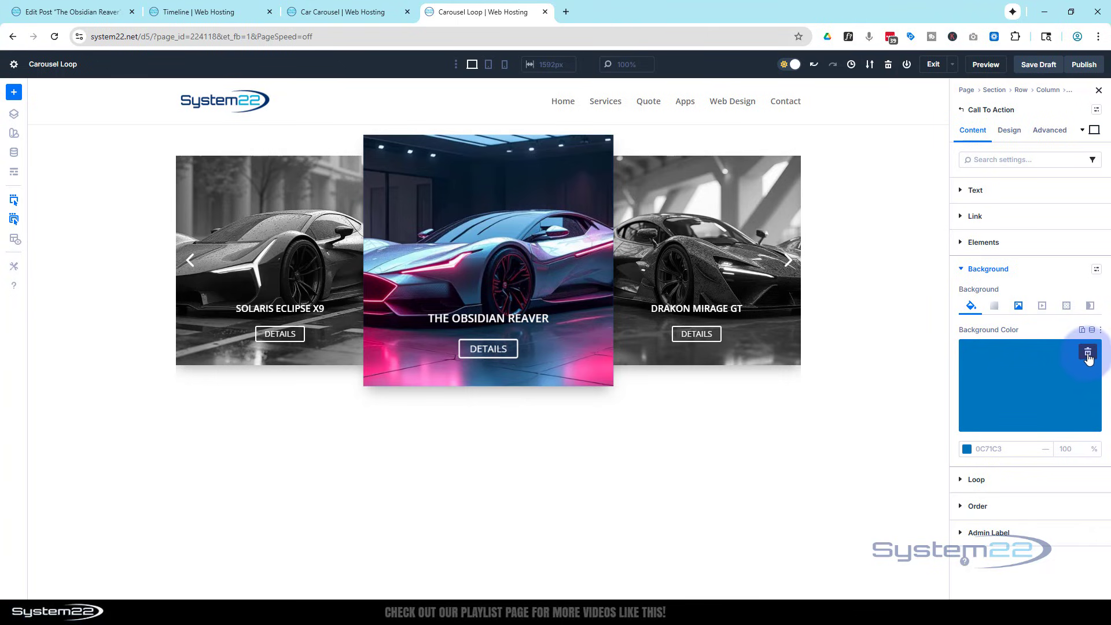
left_click(1089, 354)
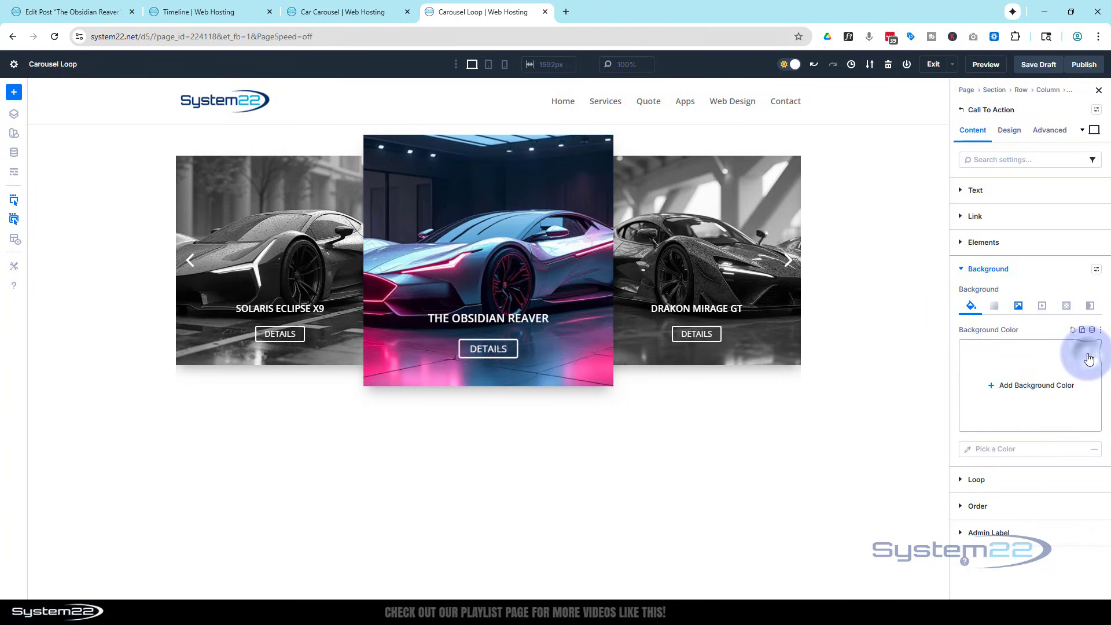
Add a background gradient to the Call To Action and place it above the background image.
left_click(996, 307)
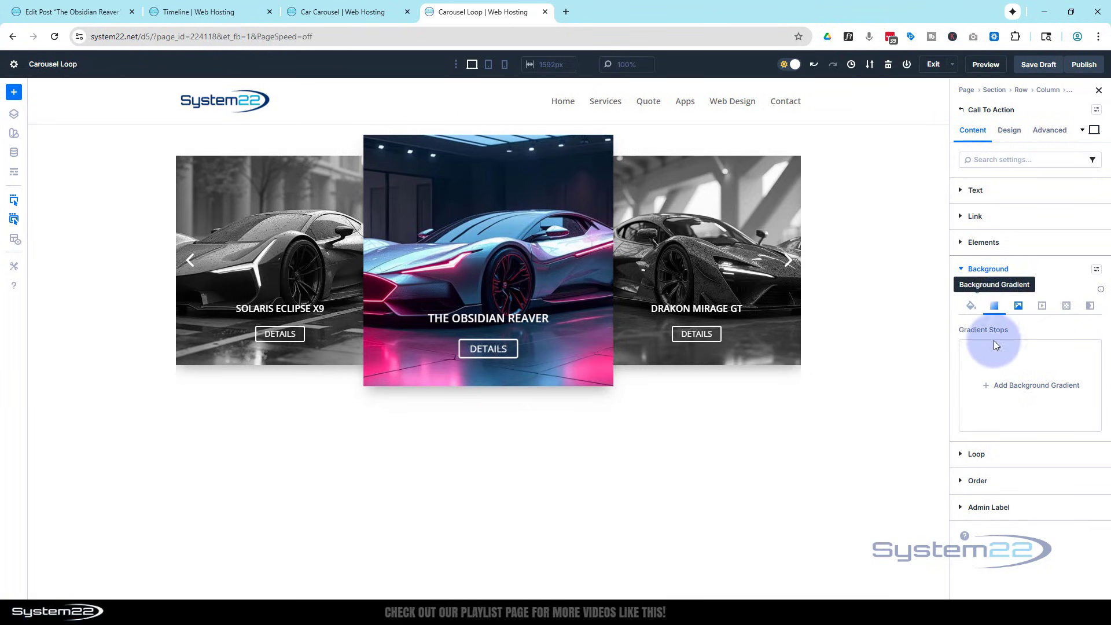
left_click(1004, 388)
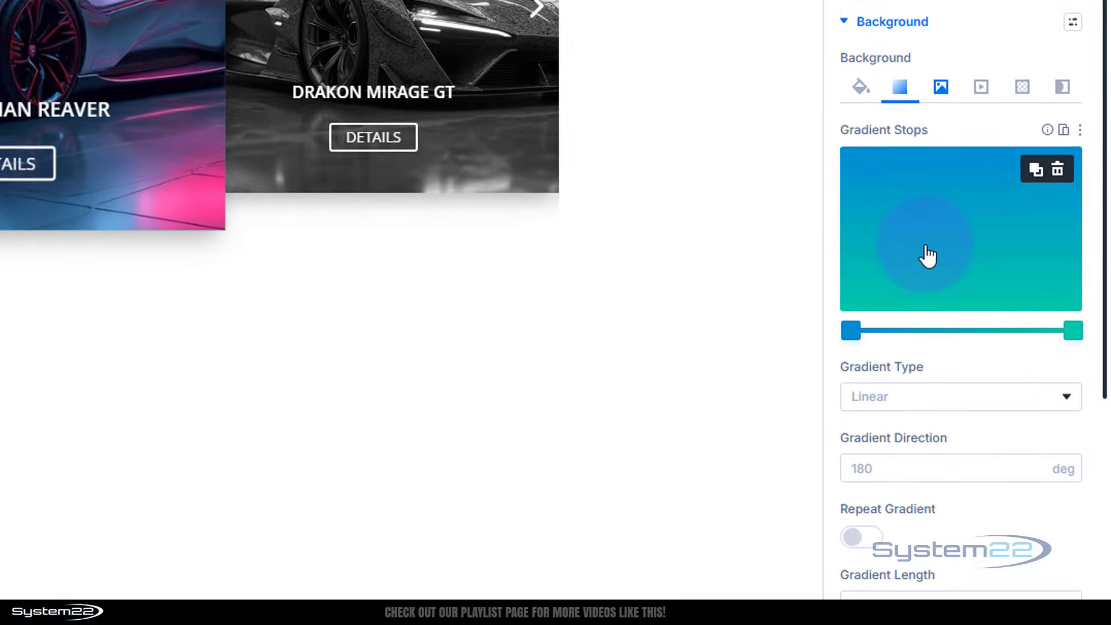
scroll(930, 239, "down", 5)
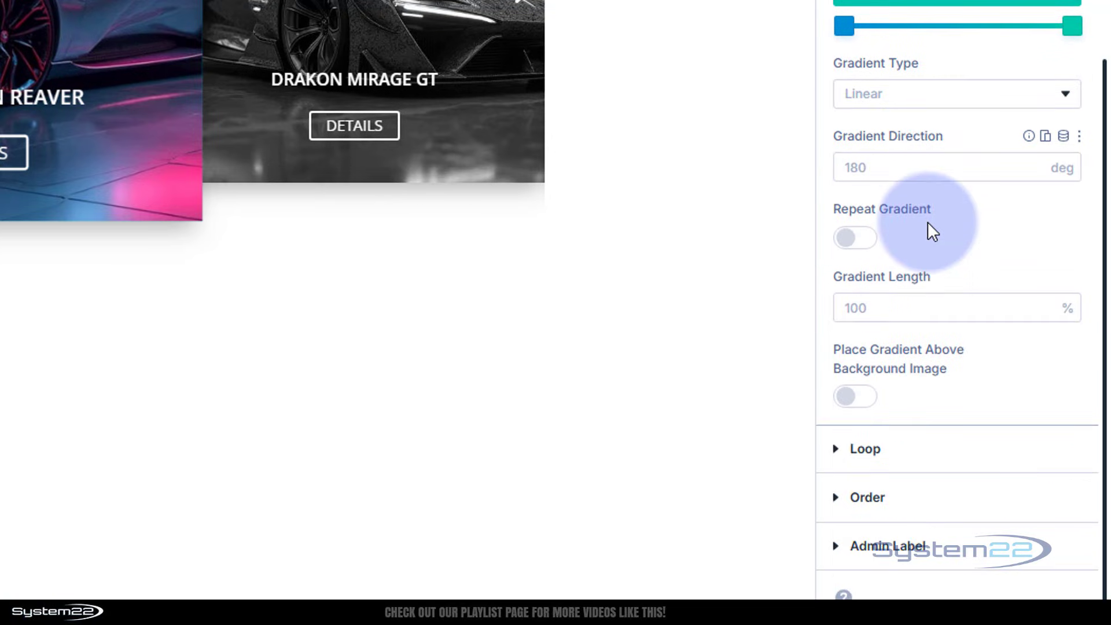
left_click(862, 397)
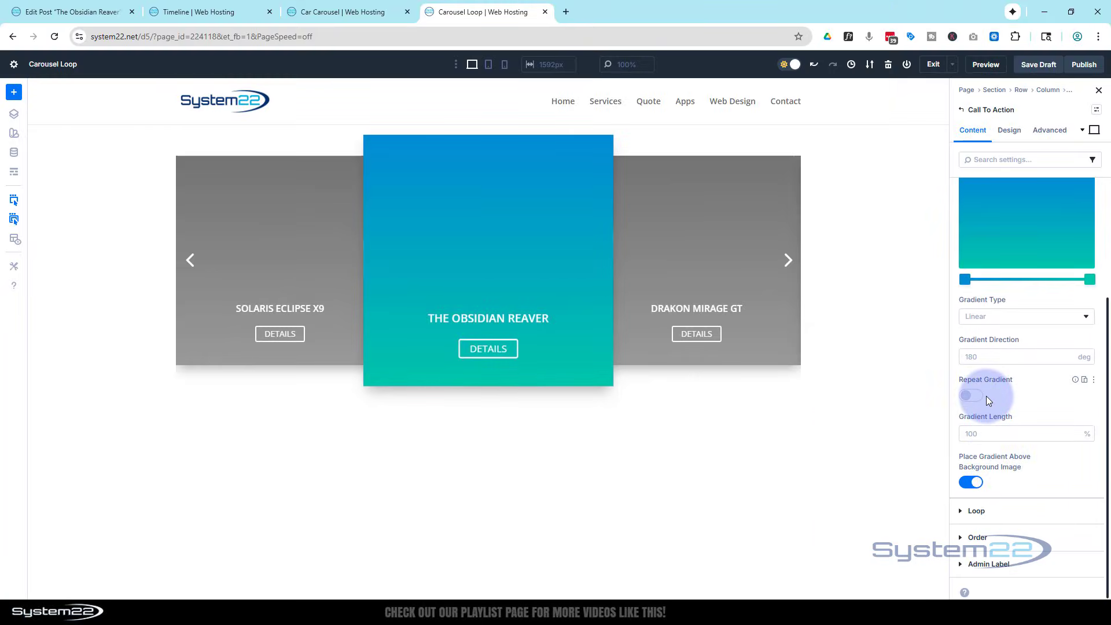
Make the gradient's blue start stop fully transparent by setting its opacity to 0%.
scroll(986, 396, "up", 2)
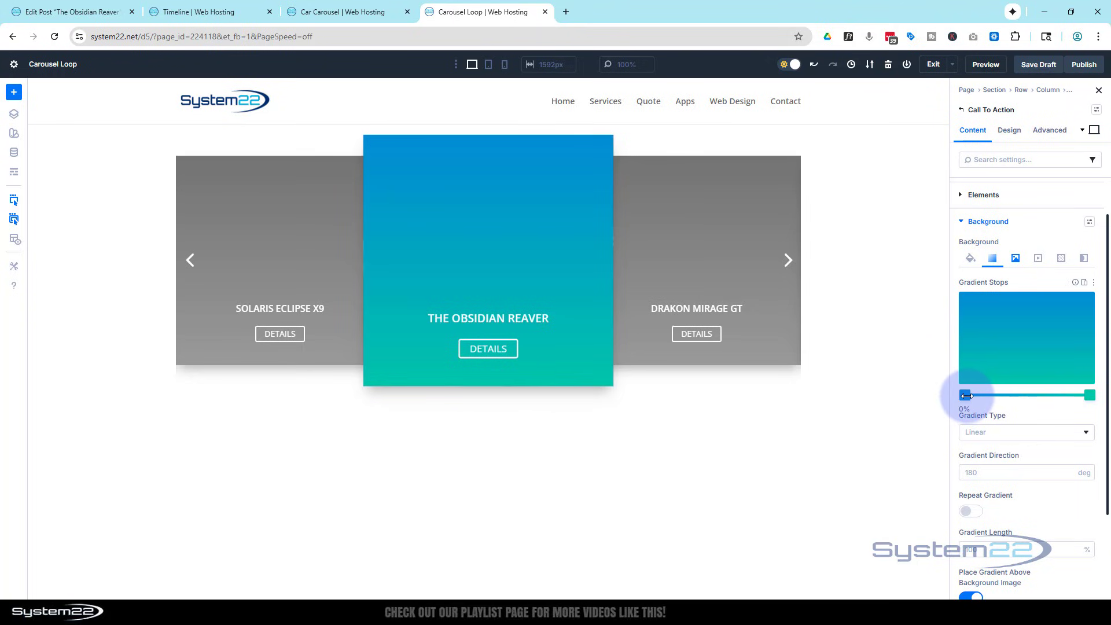
left_click(966, 396)
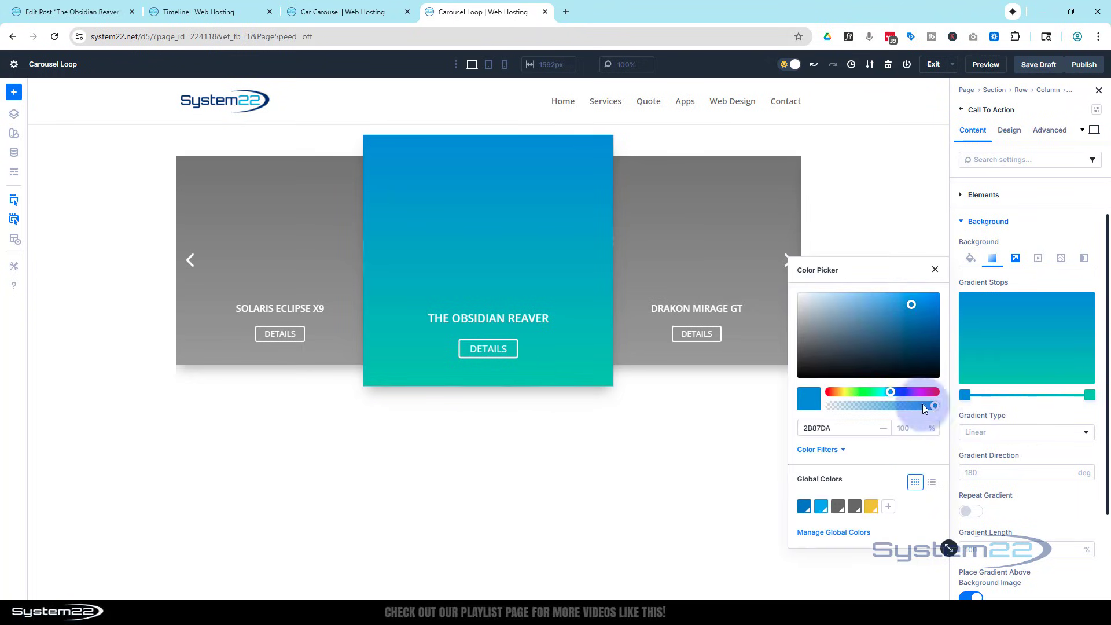
left_click_drag(922, 404, 819, 409)
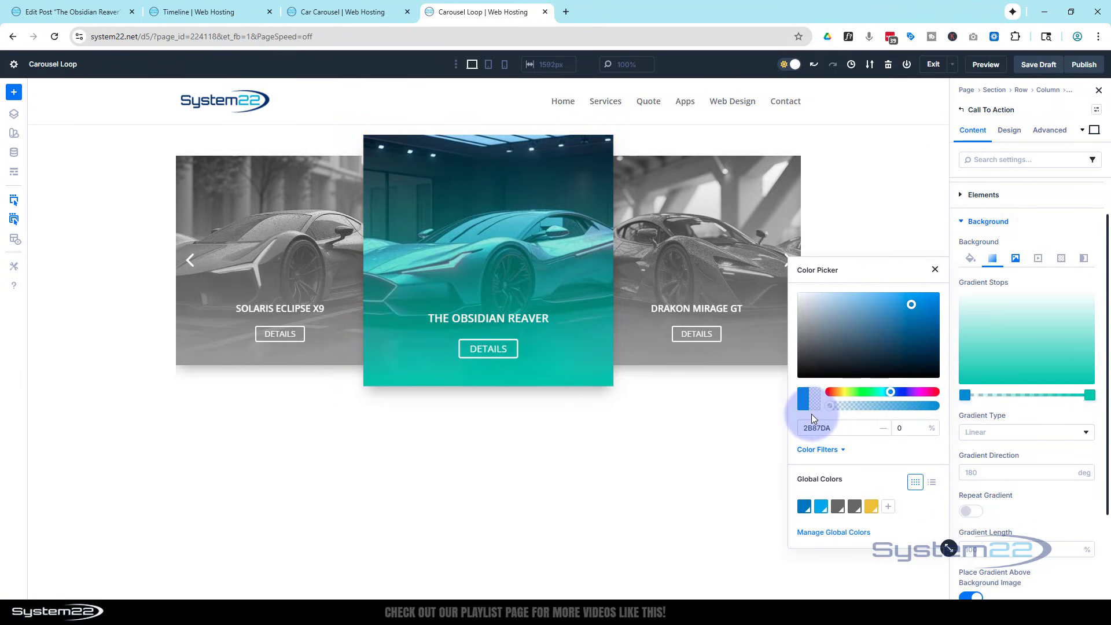
Change the gradient's end stop to black (000000) and shift both stops so only the lower part of the image fades to black.
left_click(1090, 396)
left_click(1092, 396)
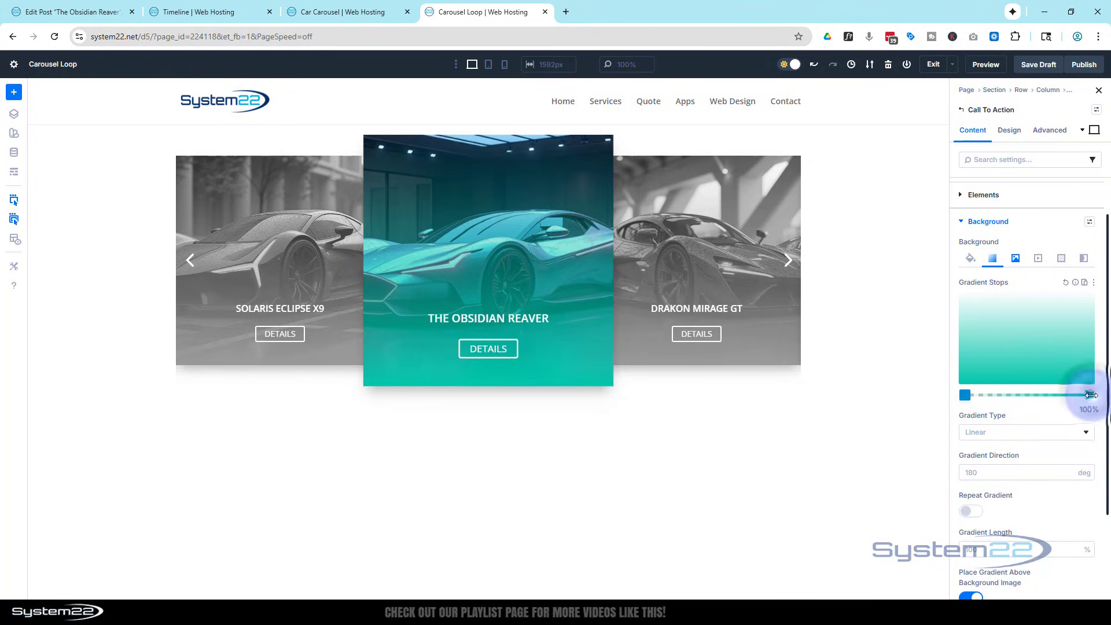
left_click_drag(853, 326, 797, 380)
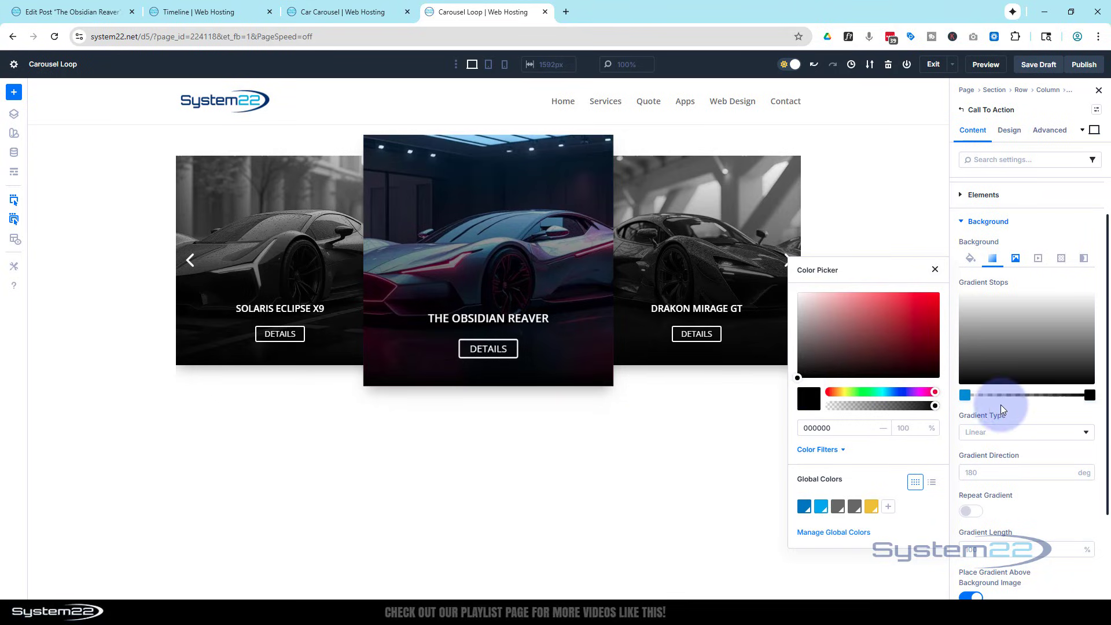
left_click(1021, 407)
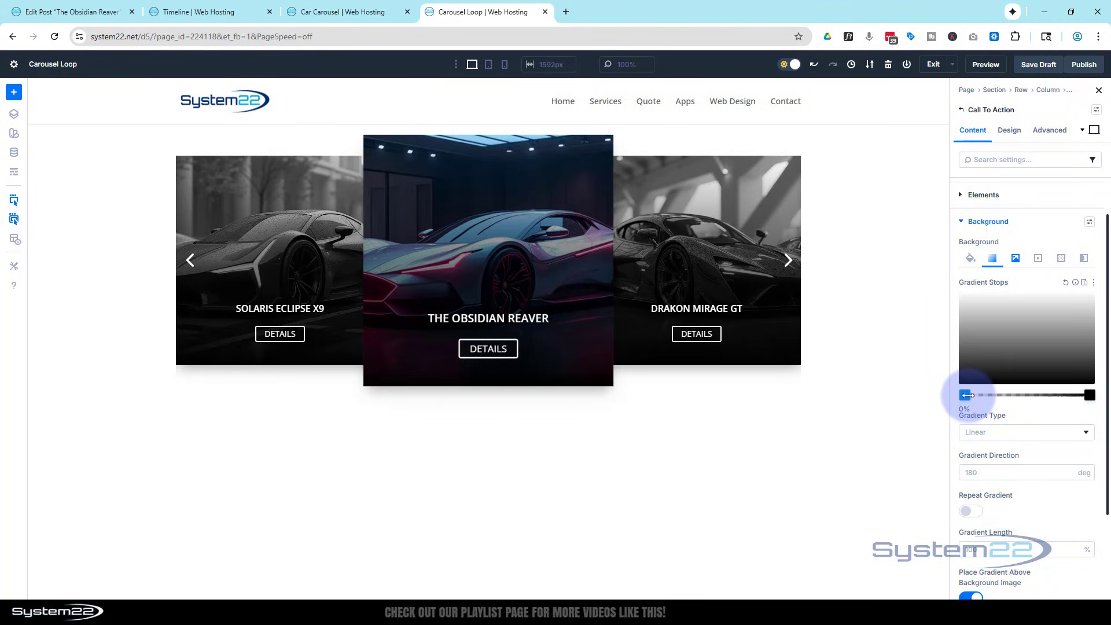
left_click_drag(965, 396, 1075, 396)
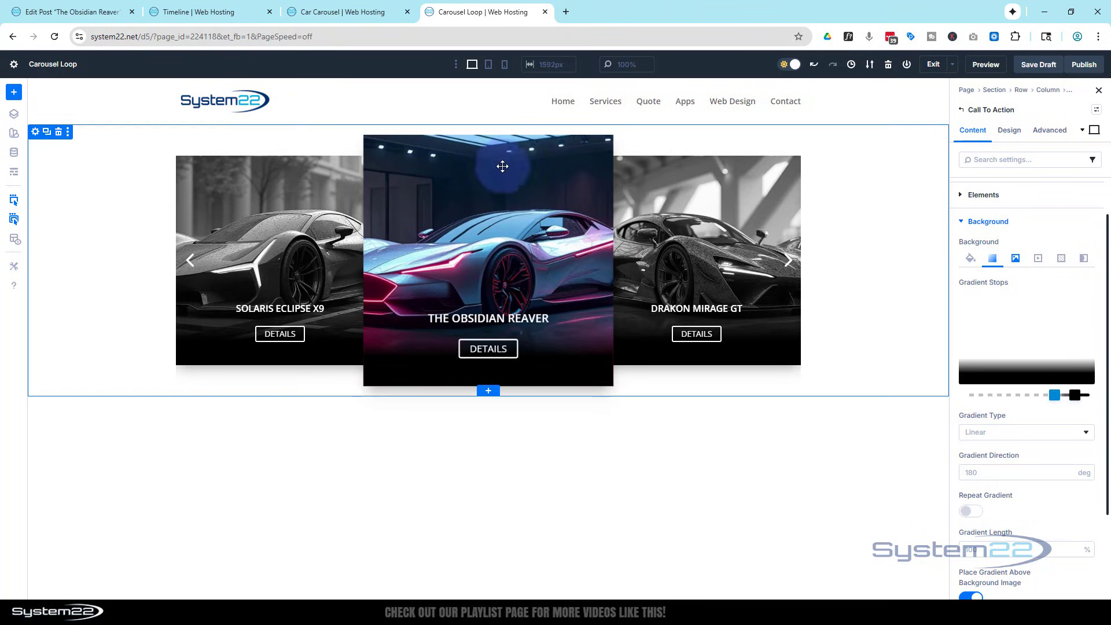
Set the Group Carousel's Slides To Show to 1 for the phone view.
mouse_move(481, 153)
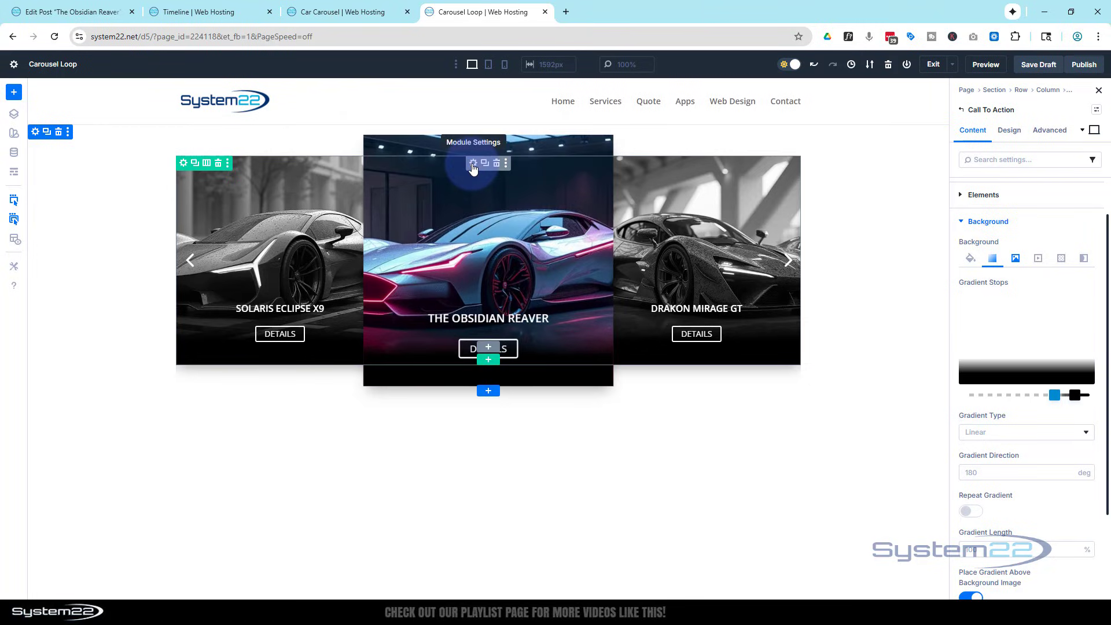
left_click(473, 164)
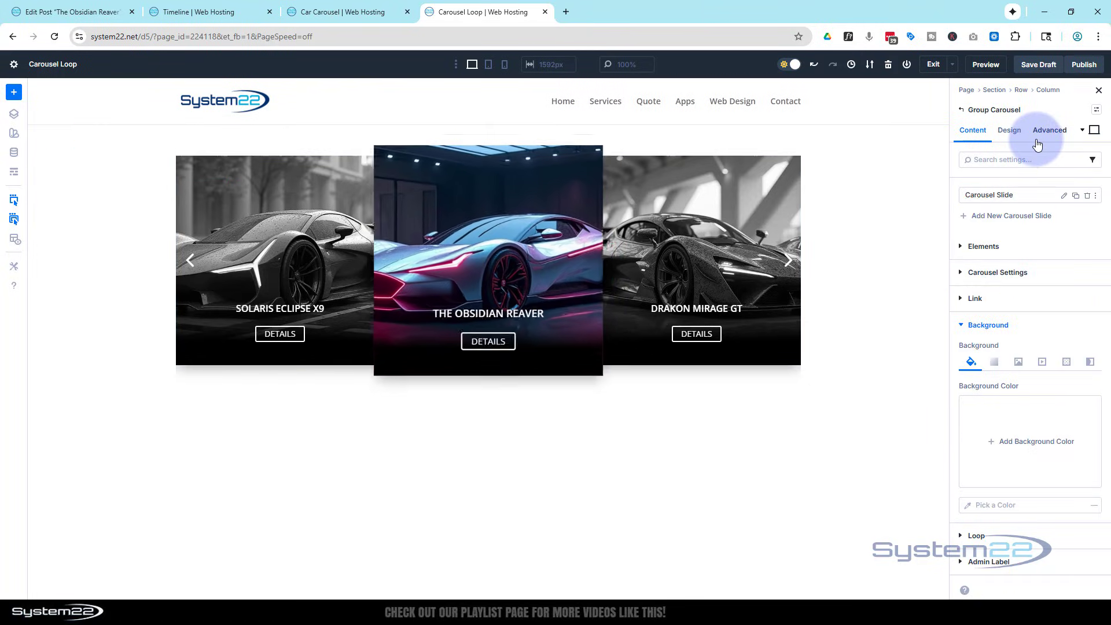
left_click(979, 274)
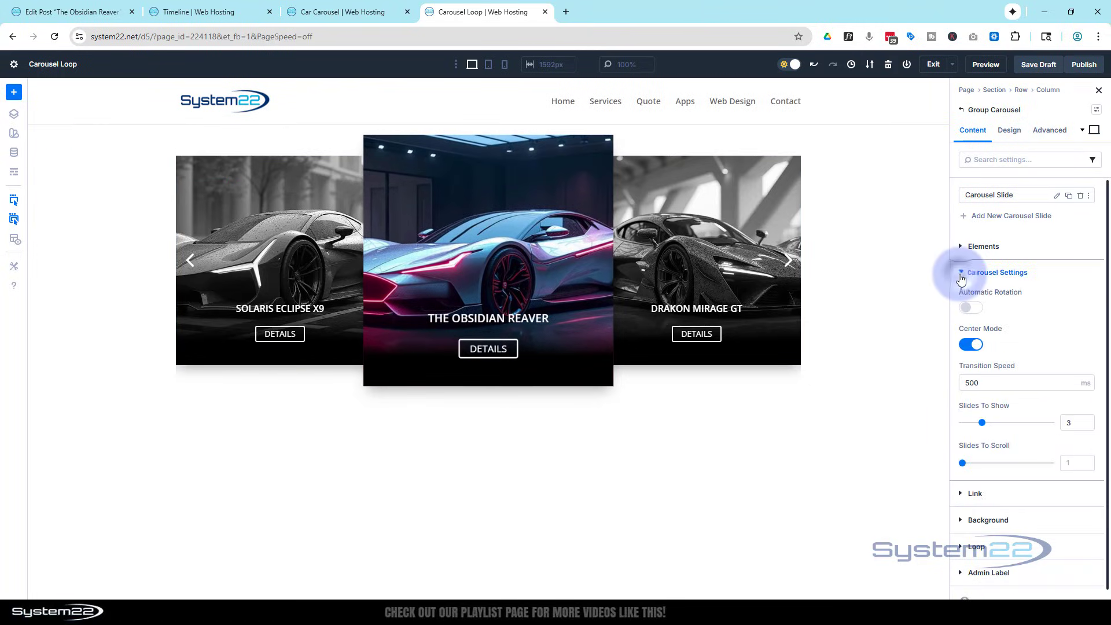
scroll(1041, 311, "down", 1)
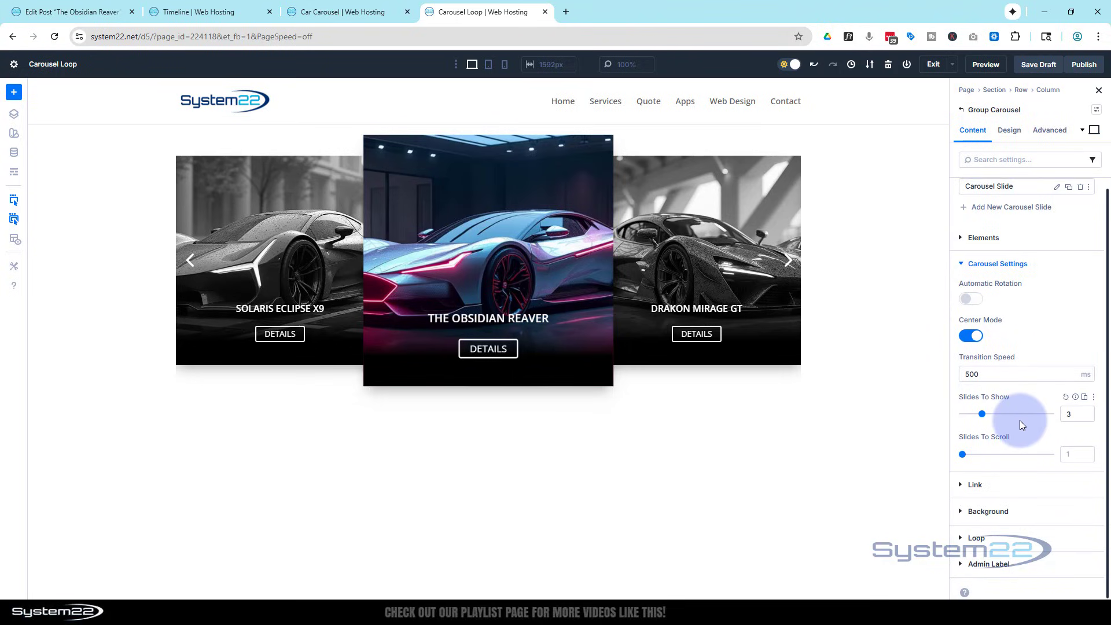
left_click(488, 68)
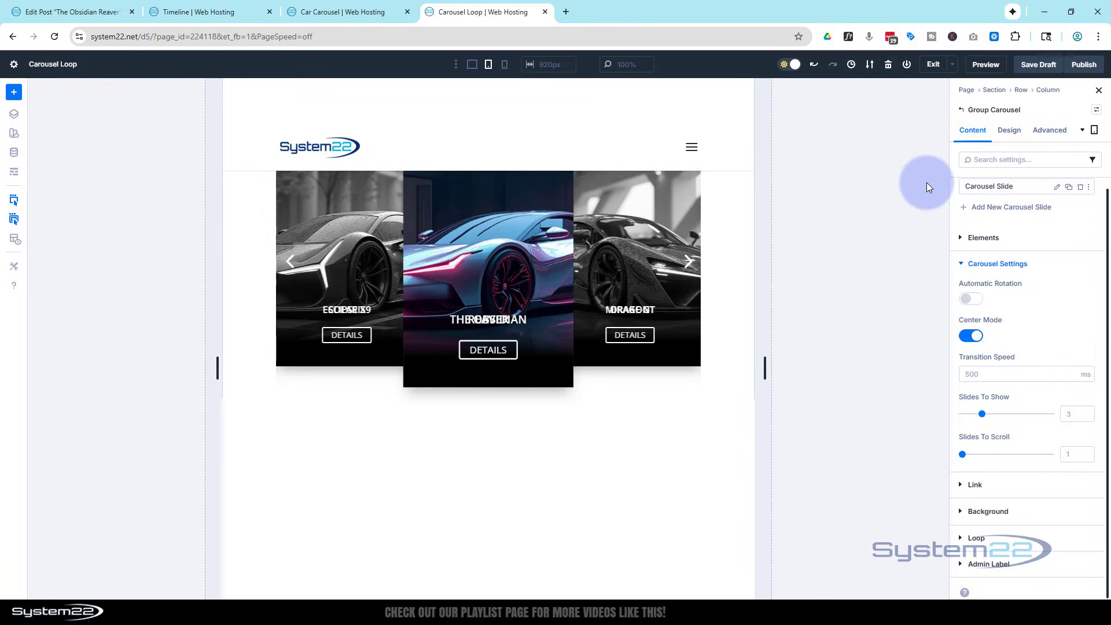
left_click(504, 65)
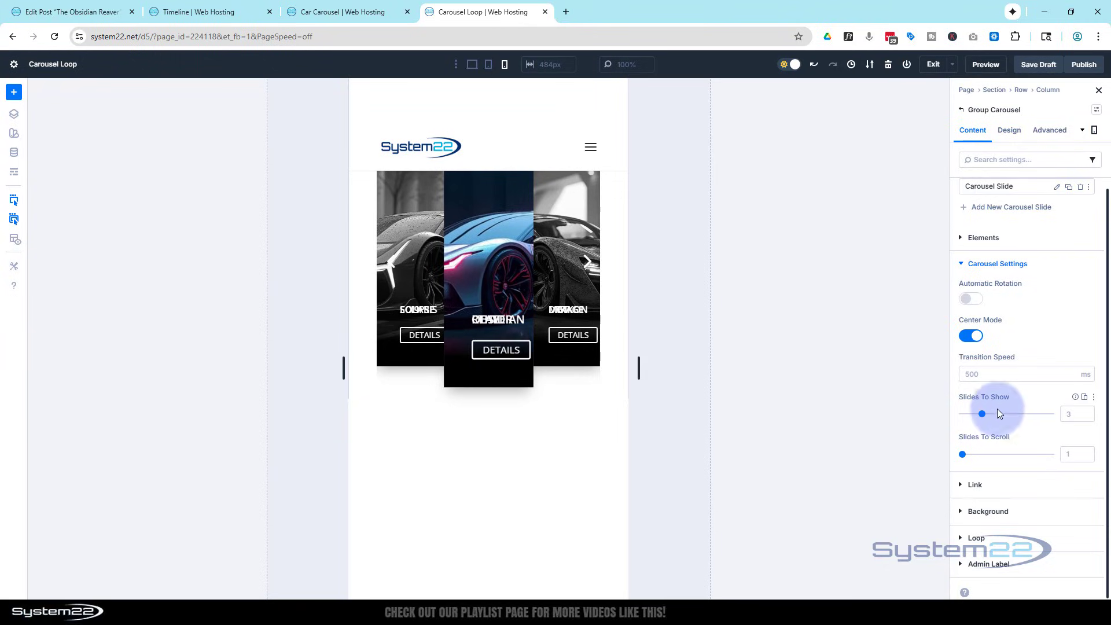
left_click(1060, 414)
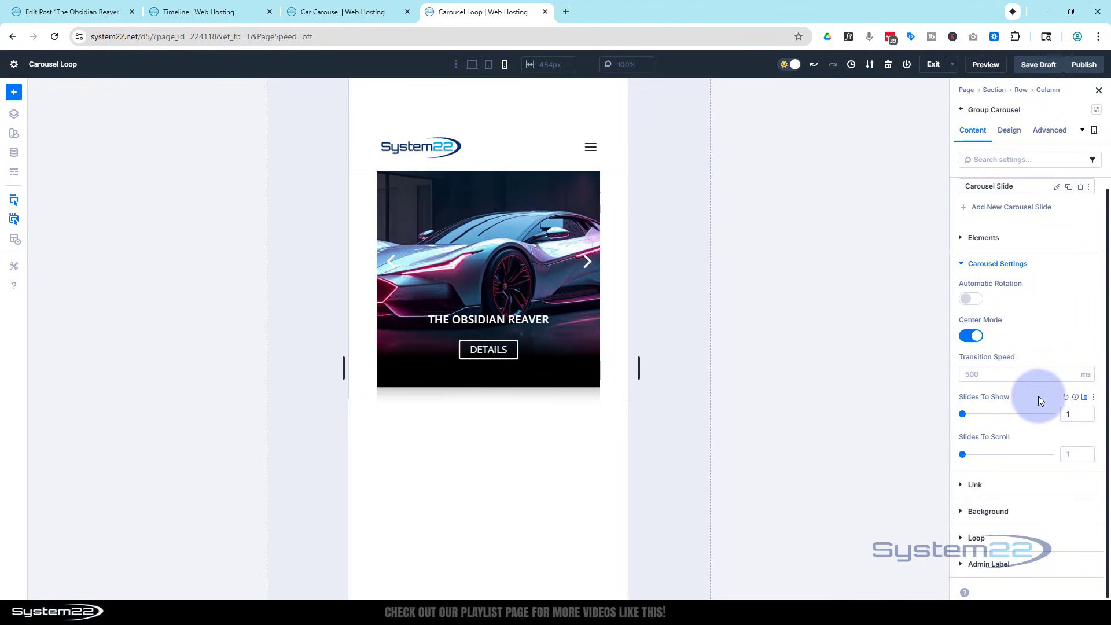
Set the Call To Action's left and right padding to a linked 0 px in desktop view and check the tablet layout.
left_click(490, 65)
left_click(472, 65)
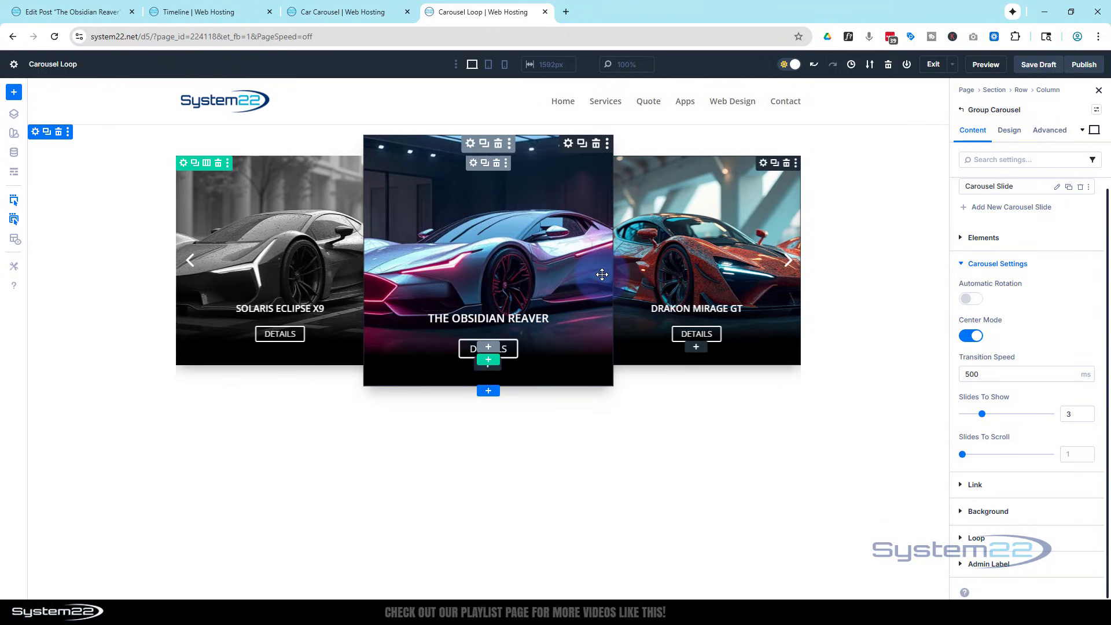
left_click(449, 238)
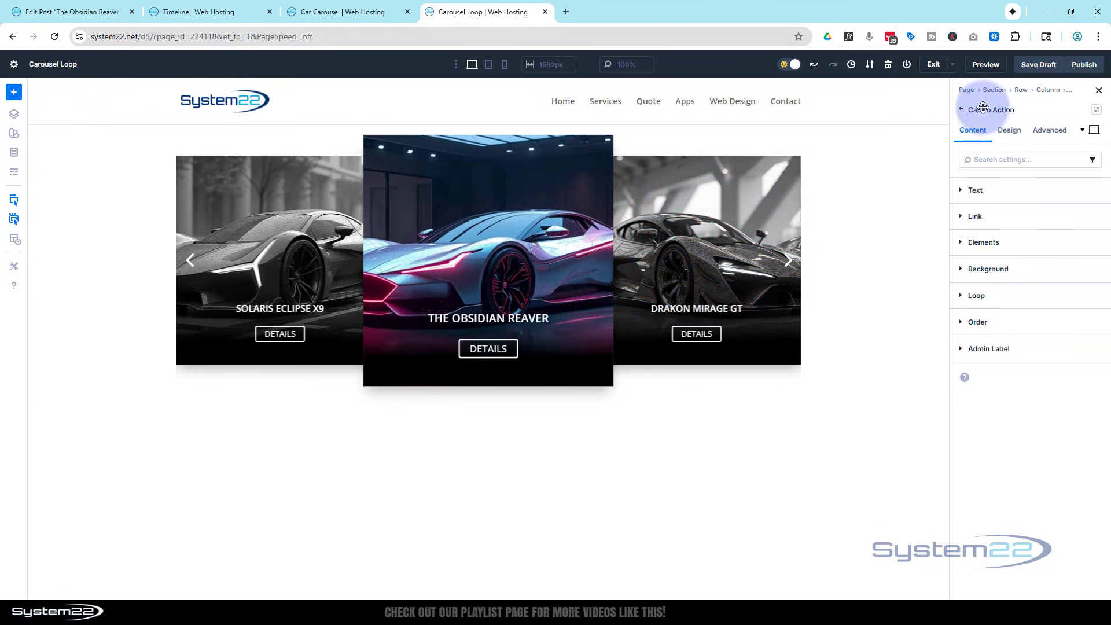
left_click(1010, 132)
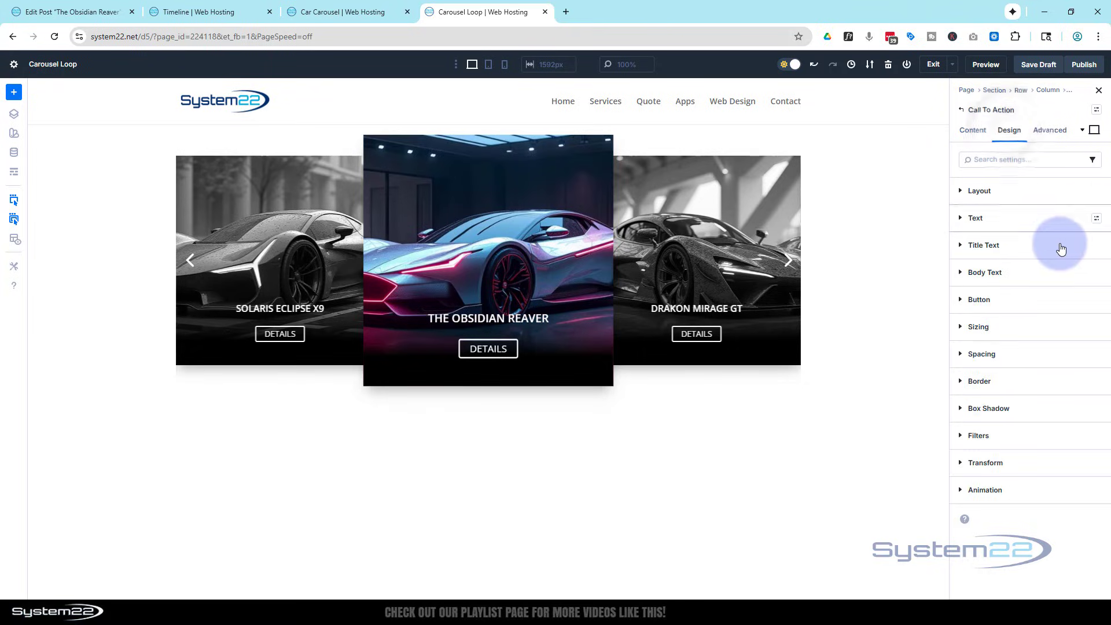
left_click(987, 355)
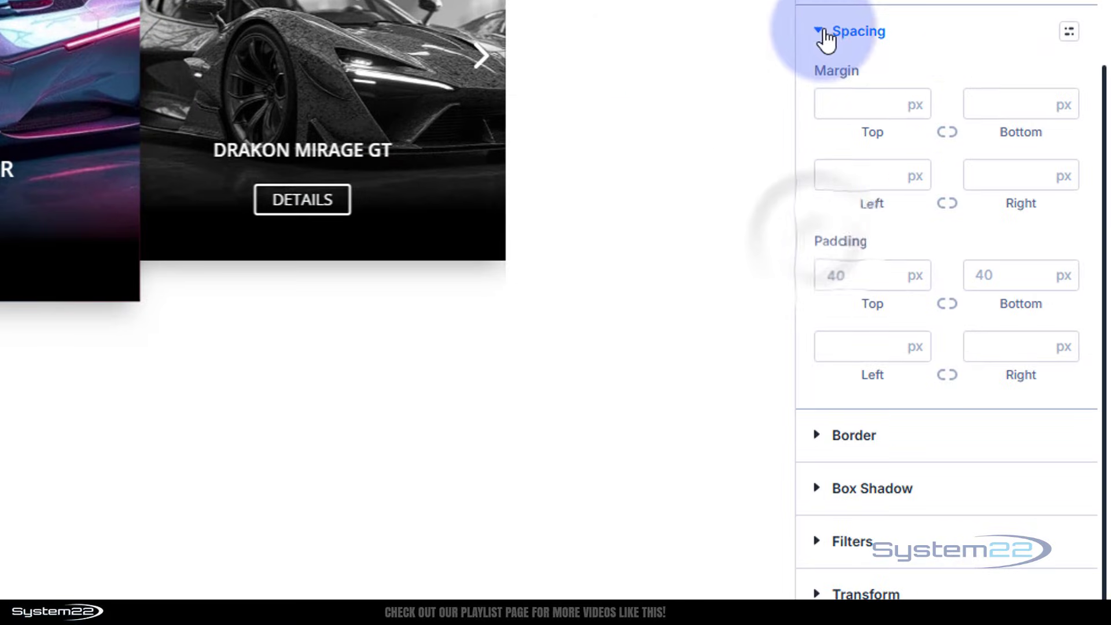
left_click(881, 346)
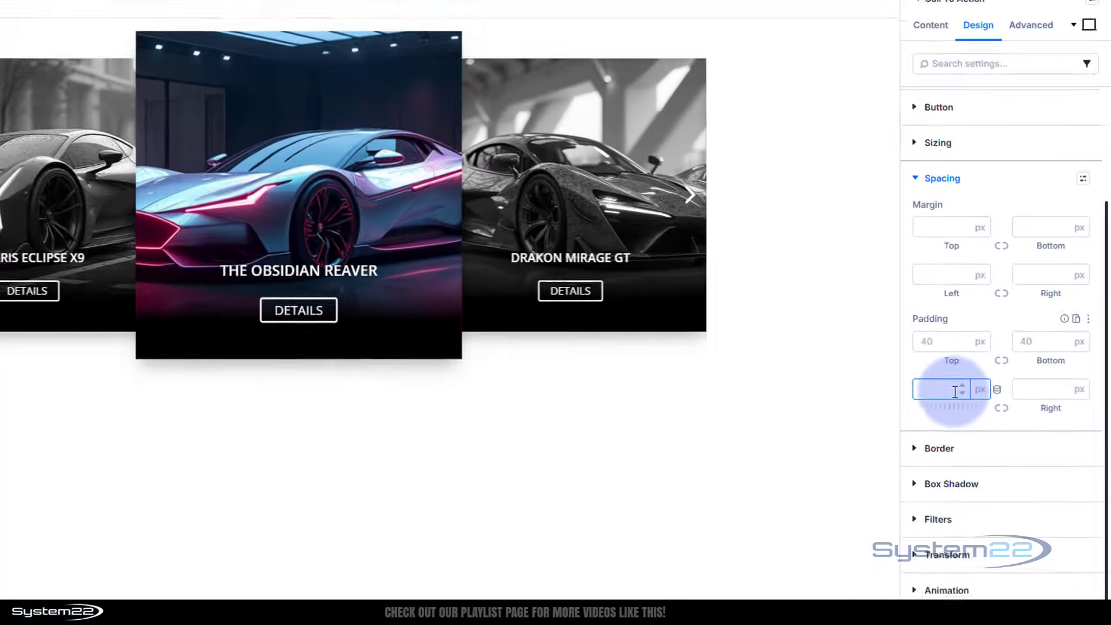
type("0")
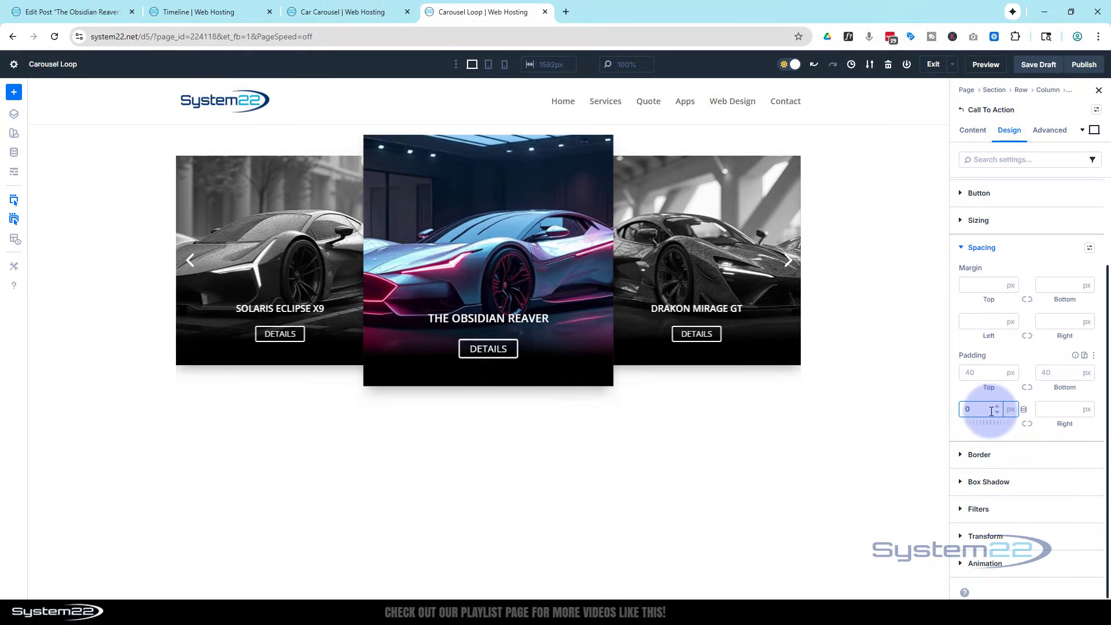
left_click(1028, 424)
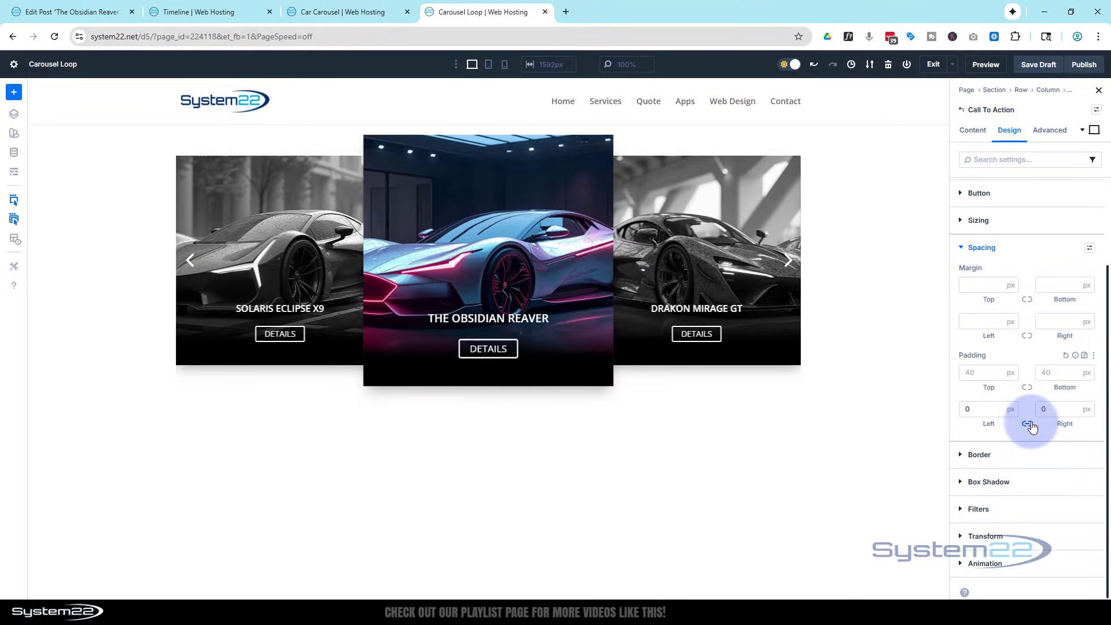
left_click(490, 65)
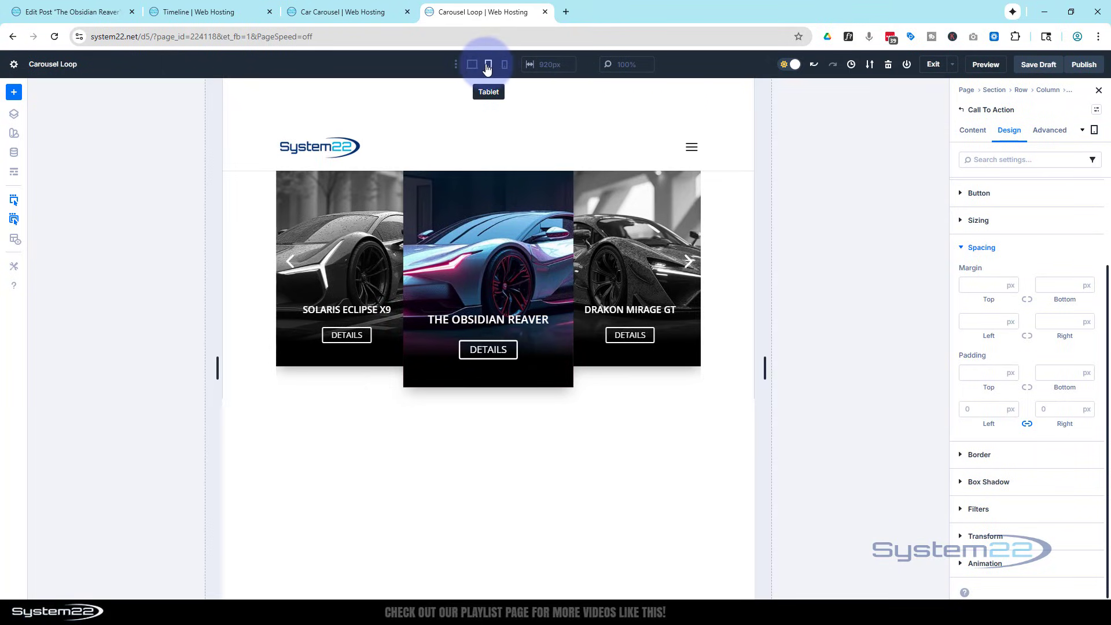
left_click(474, 66)
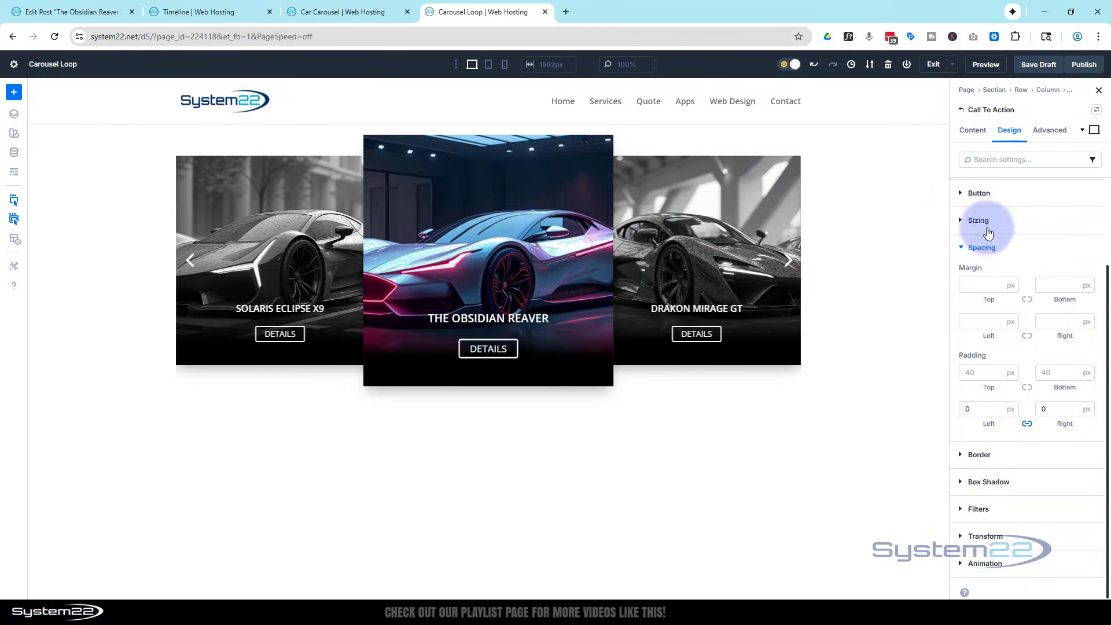
Assign the dynamic Loop Link, with Page Title as link text, to the Call To Action's Module Link URL.
left_click(971, 130)
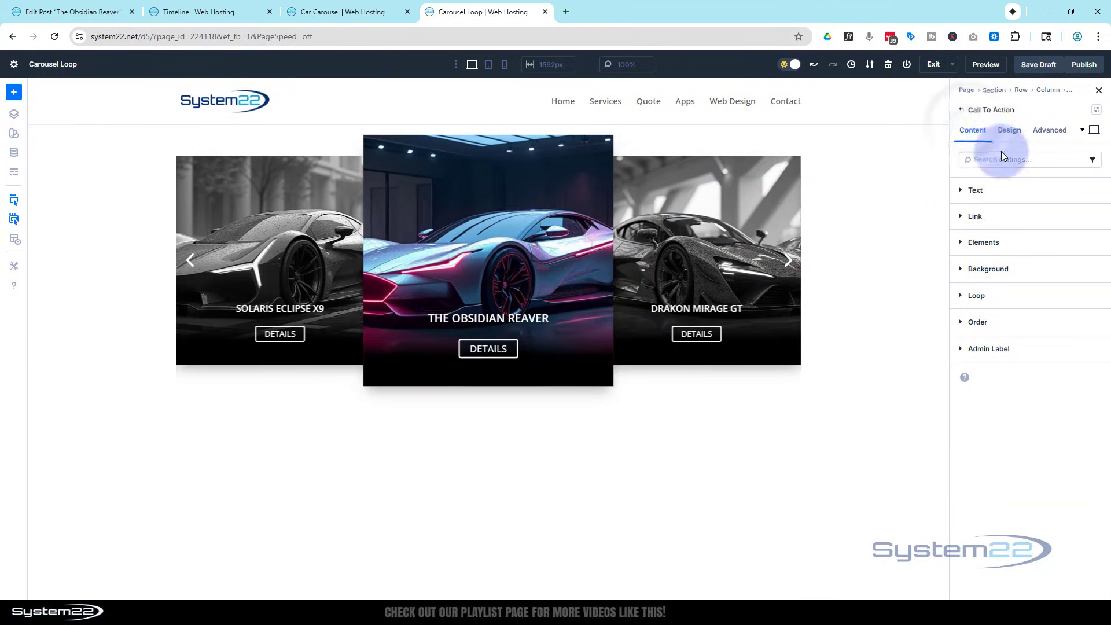
left_click(963, 216)
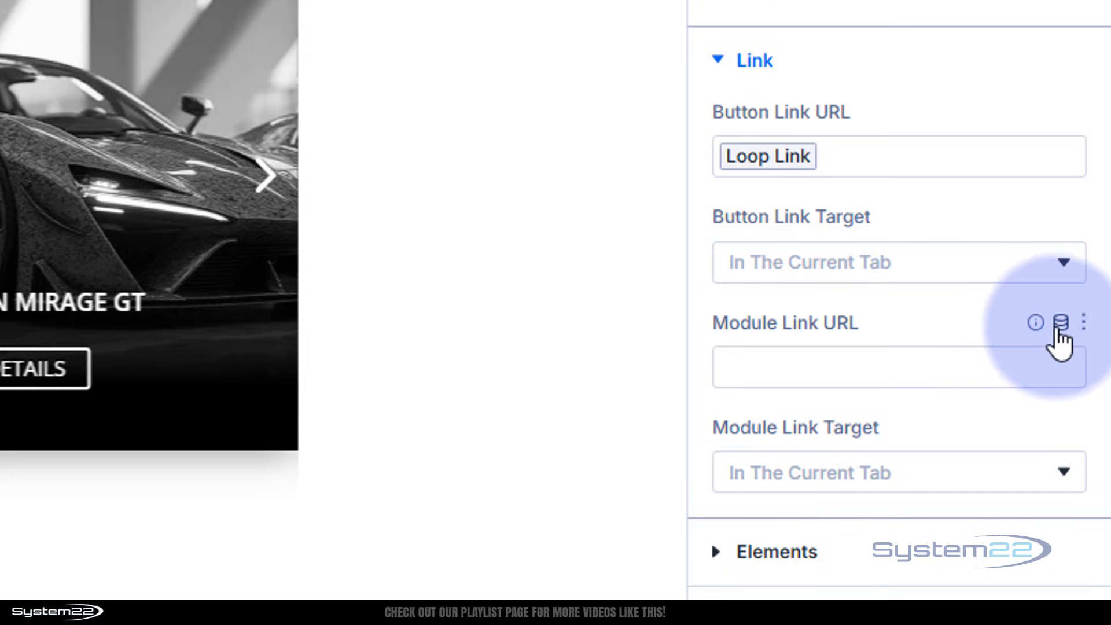
left_click(1061, 323)
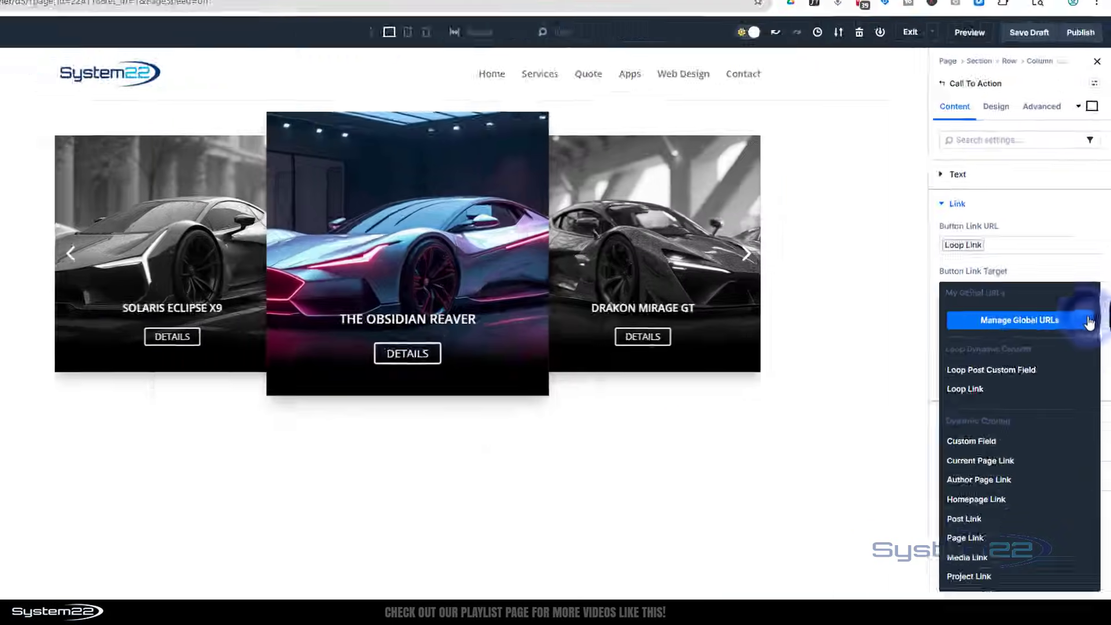
left_click(1013, 389)
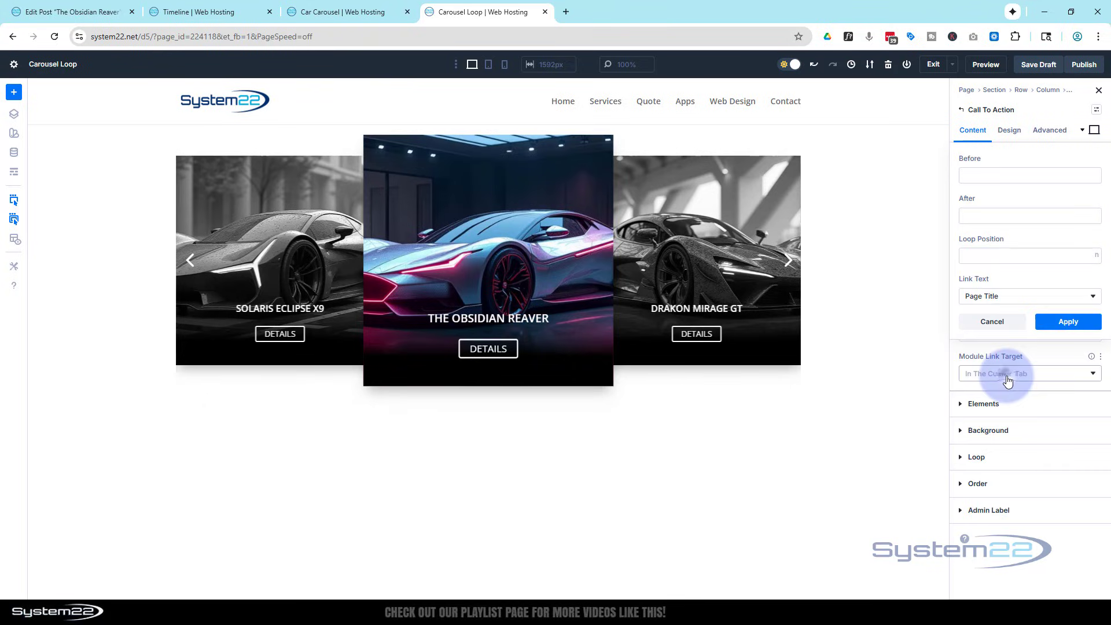
left_click(1069, 323)
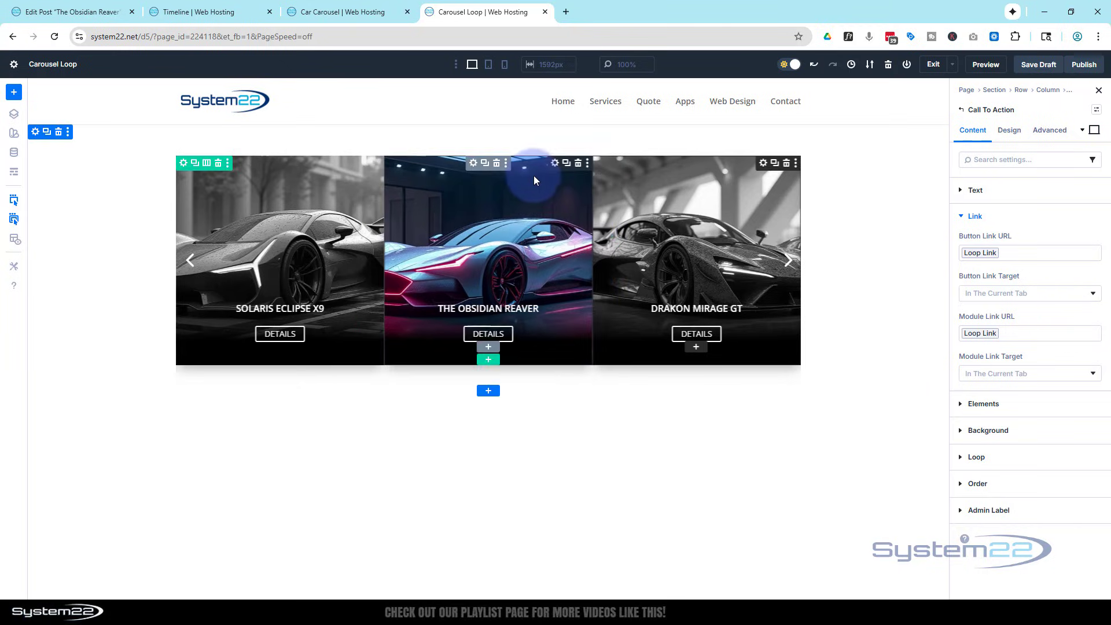
Turn on the Group Carousel's Automatic Rotation with a rotation speed of 4000 ms and save the draft.
left_click(472, 164)
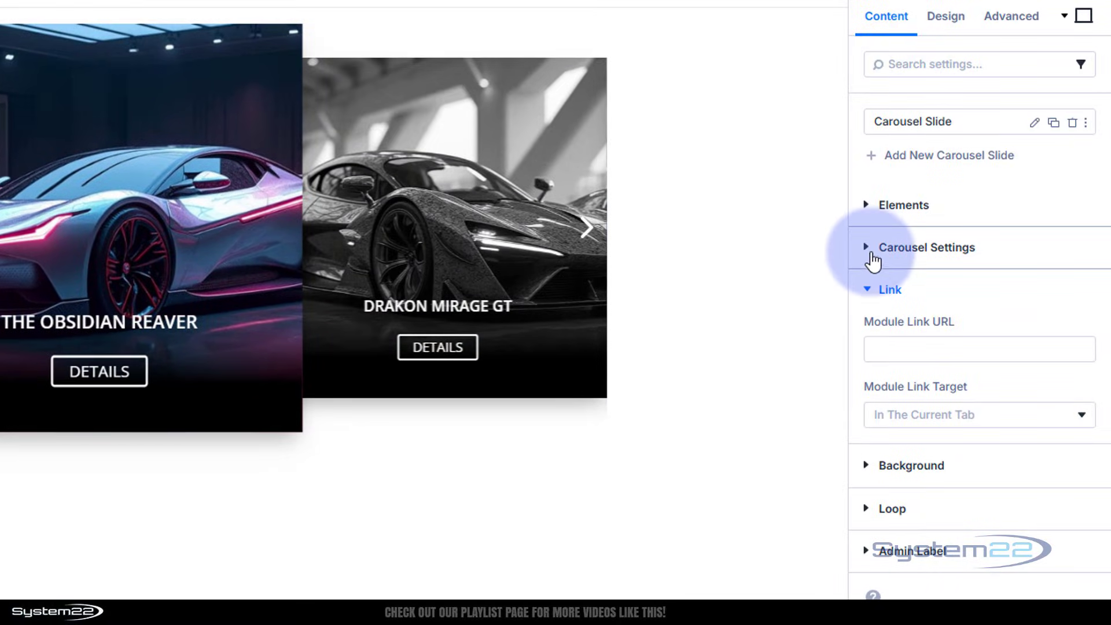
left_click(867, 249)
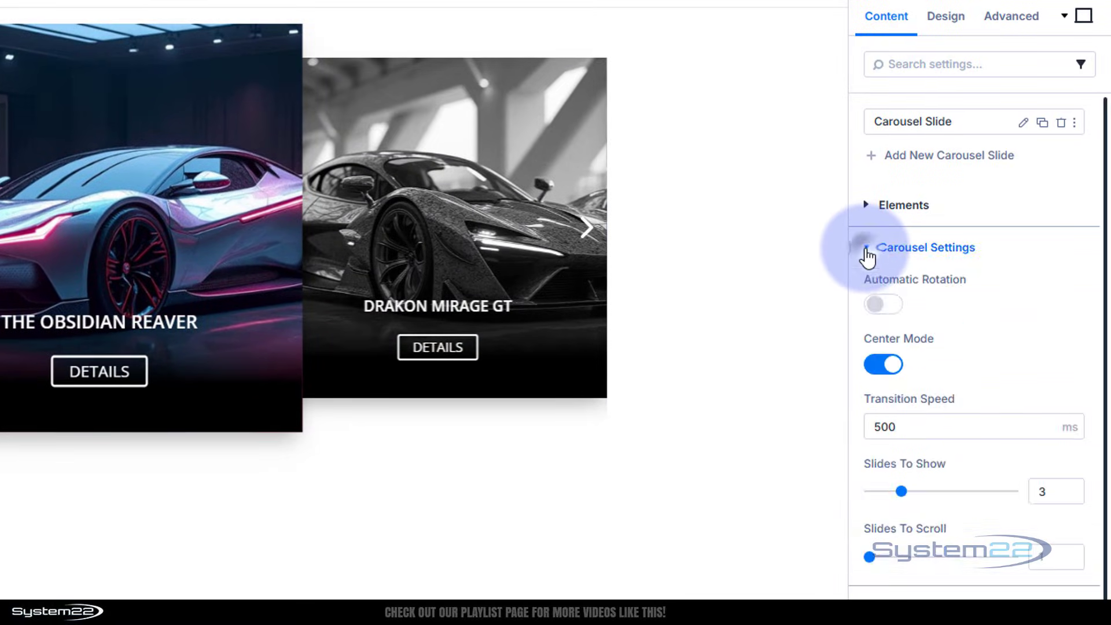
left_click(892, 305)
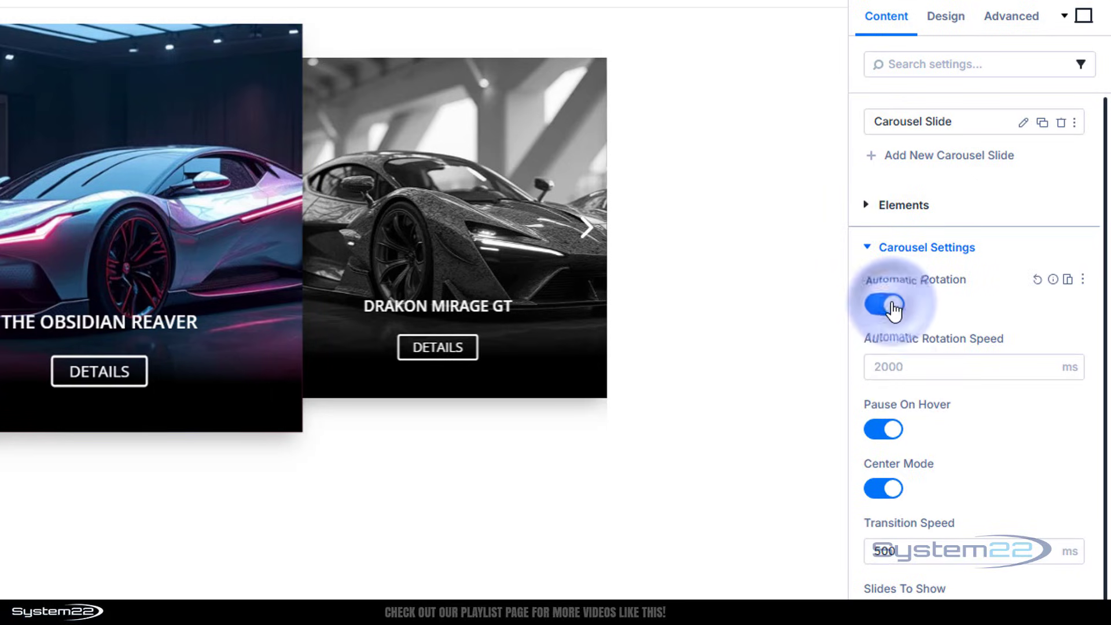
left_click(920, 360)
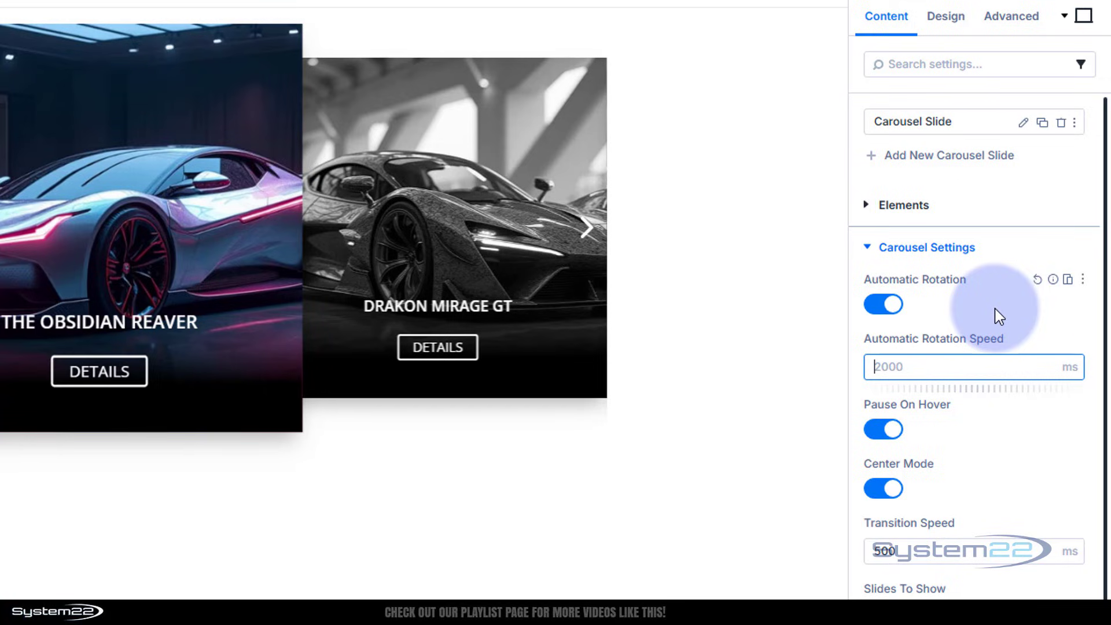
type("4000")
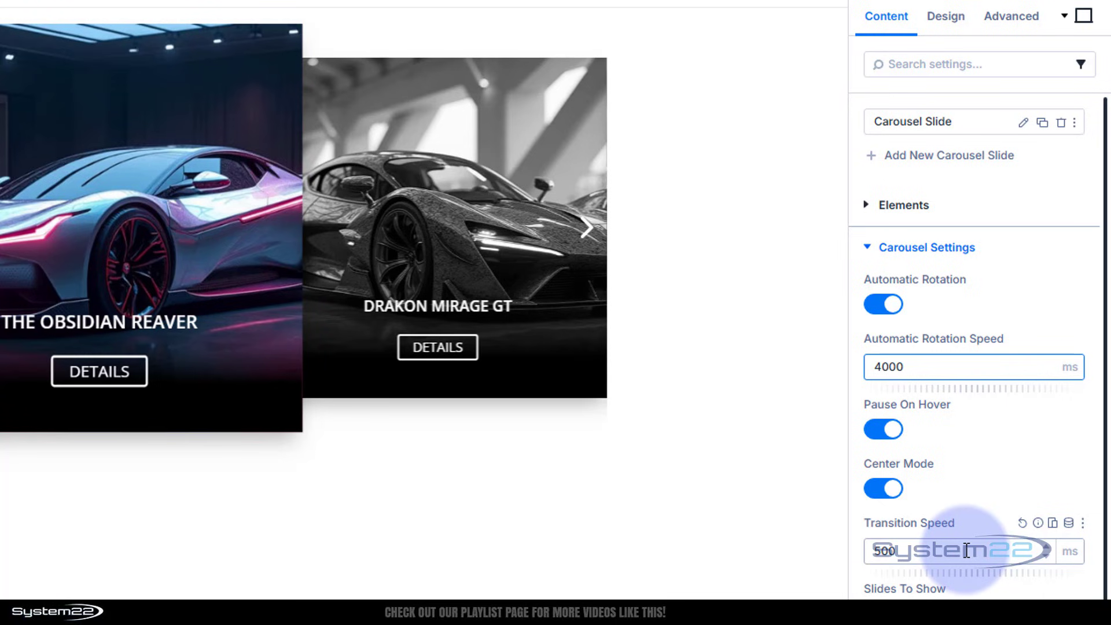
scroll(977, 454, "down", 2)
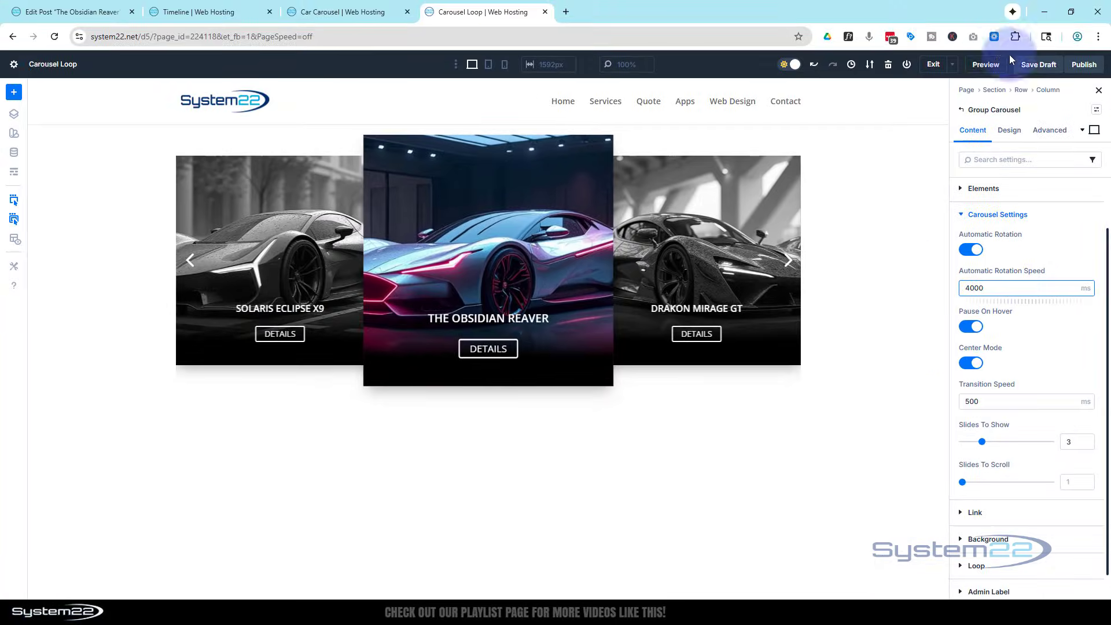
left_click(1033, 66)
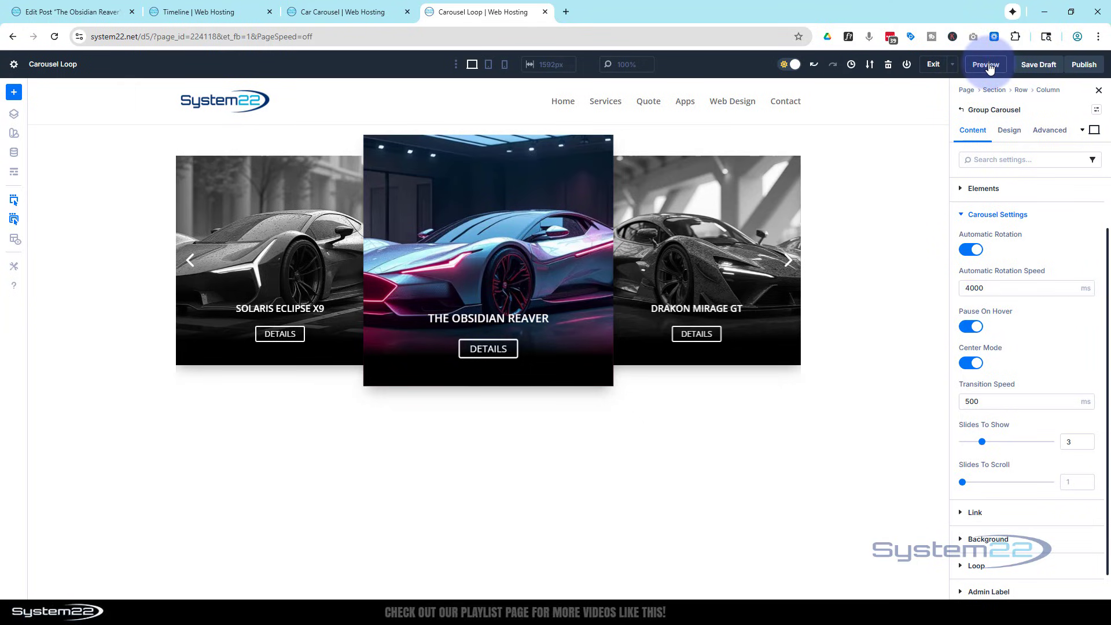
Preview the page and test the Vortex Chimera RS slide link and the Drakon Mirage GT Details button, returning to the preview after each.
left_click(987, 65)
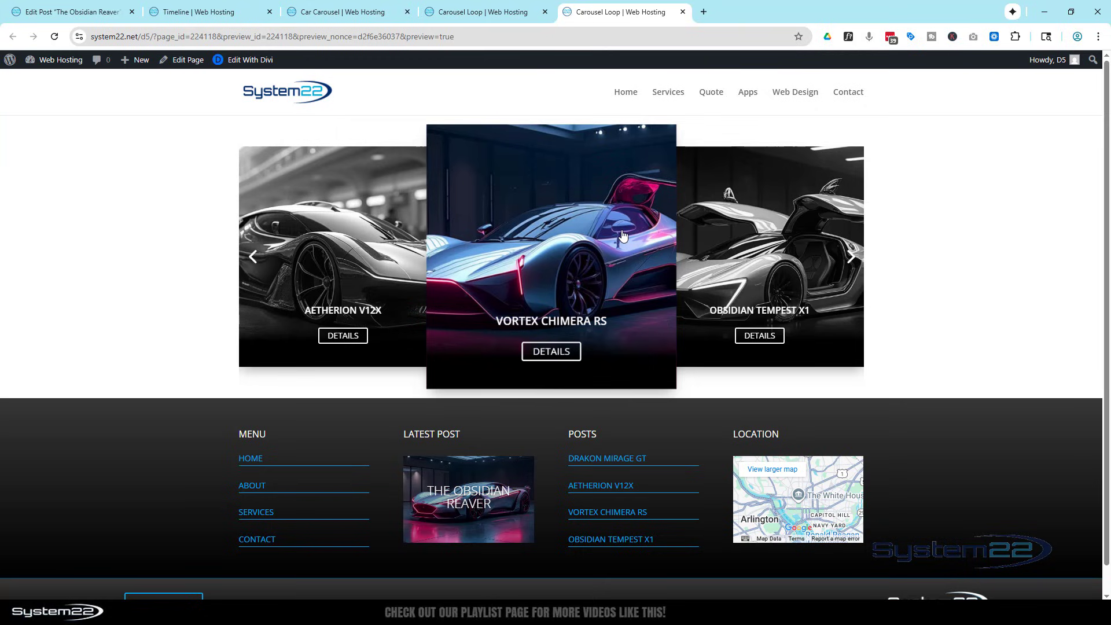
left_click(536, 216)
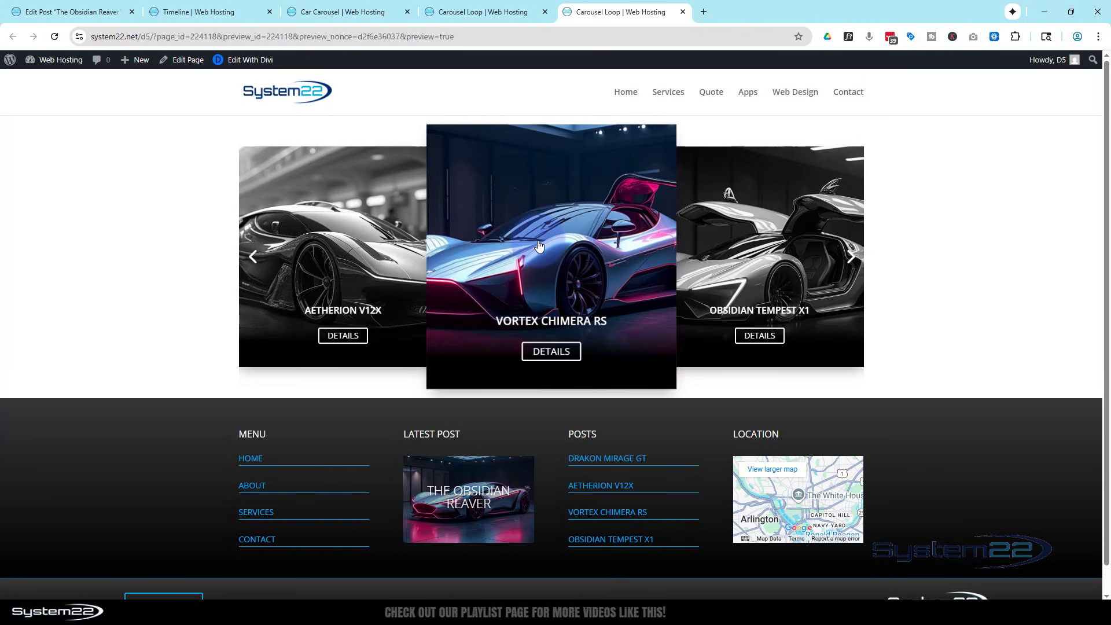
left_click(539, 246)
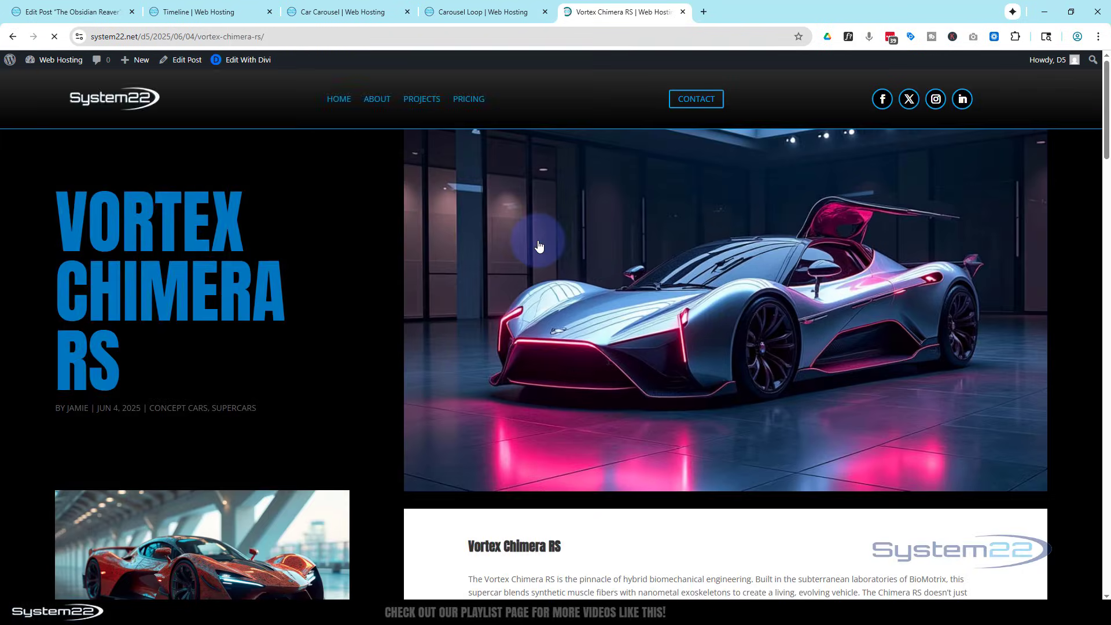
left_click(13, 39)
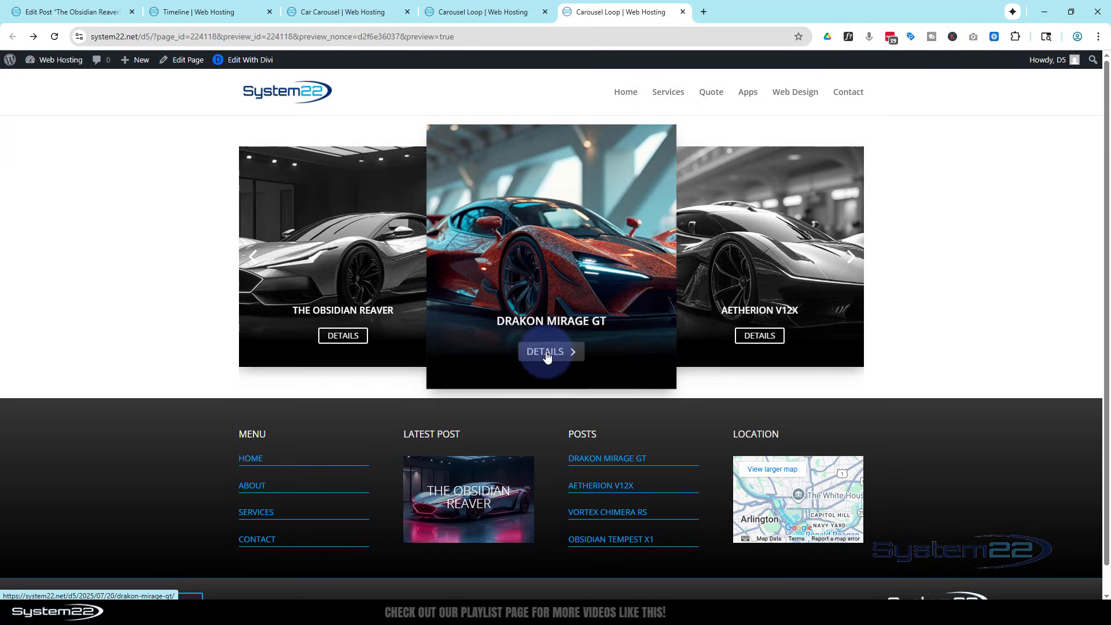
left_click(547, 354)
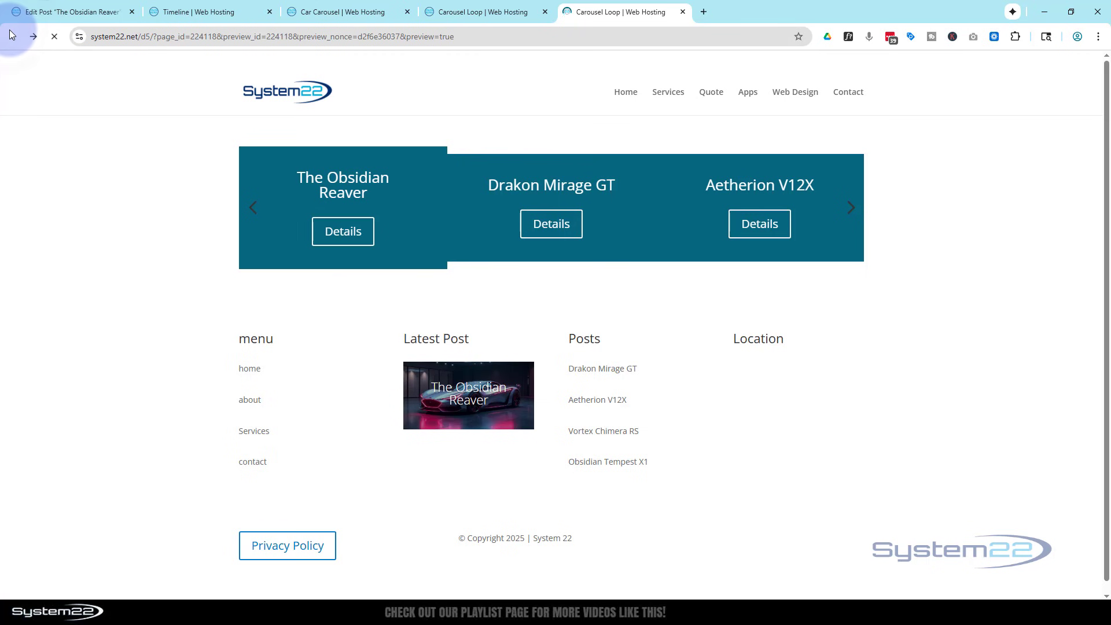
left_click(11, 36)
Return to the builder, set the section's top and bottom padding to a linked 100 px, and save the draft.
left_click(486, 10)
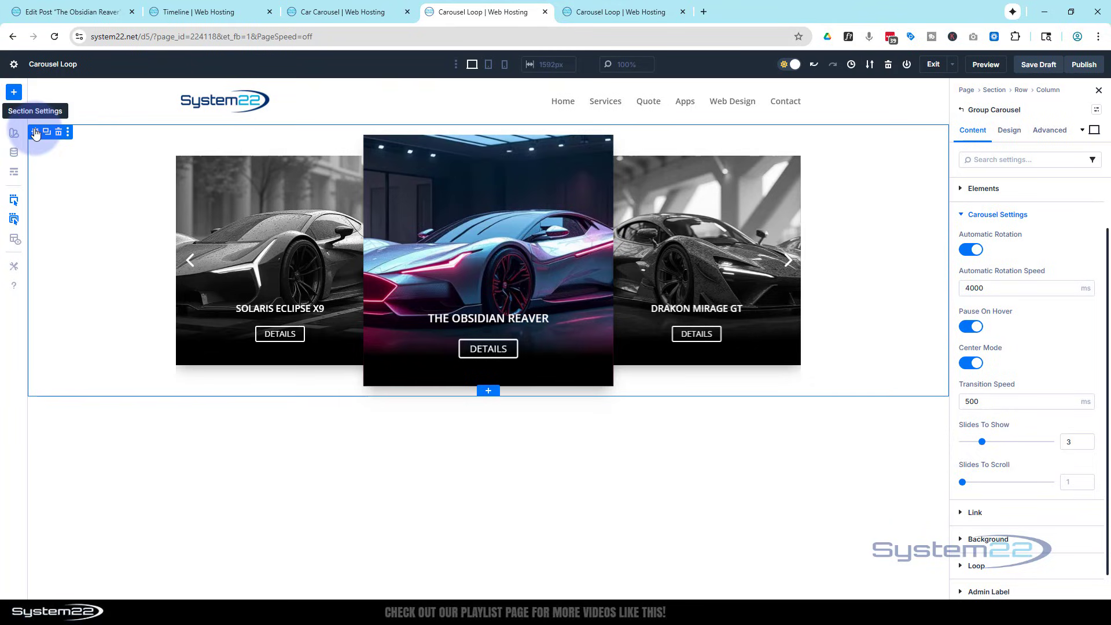
left_click(34, 133)
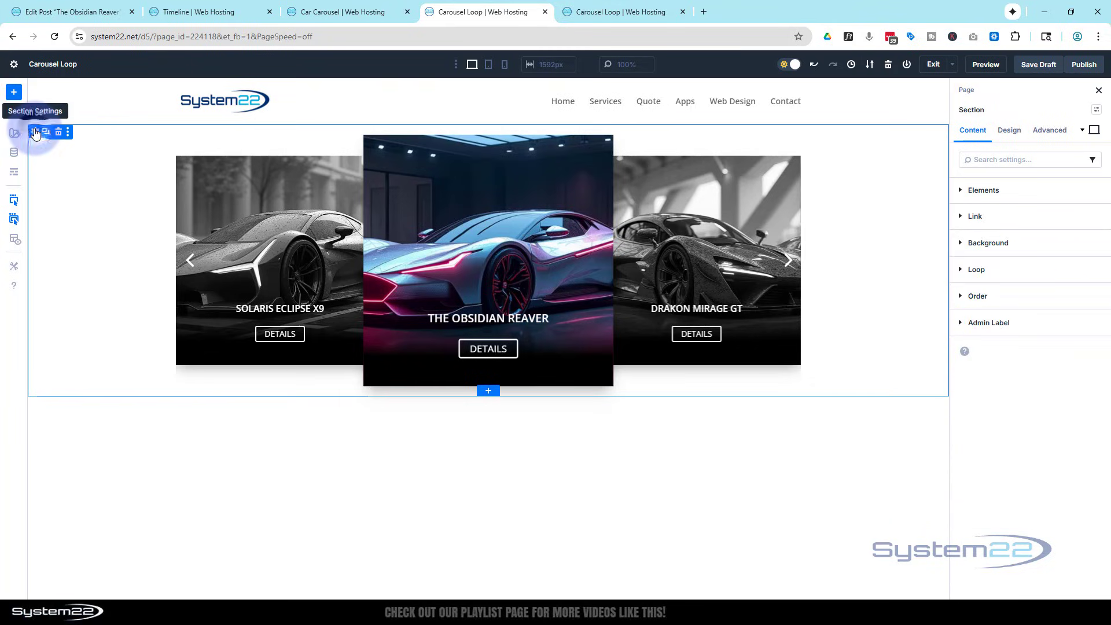
left_click(1014, 132)
left_click(1014, 275)
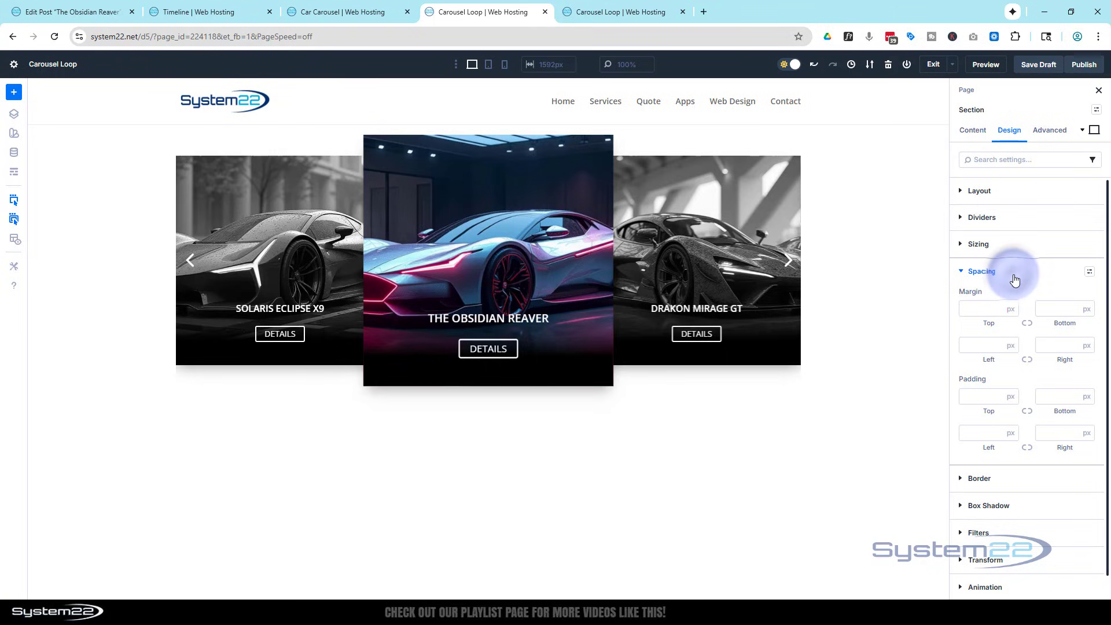
left_click(984, 397)
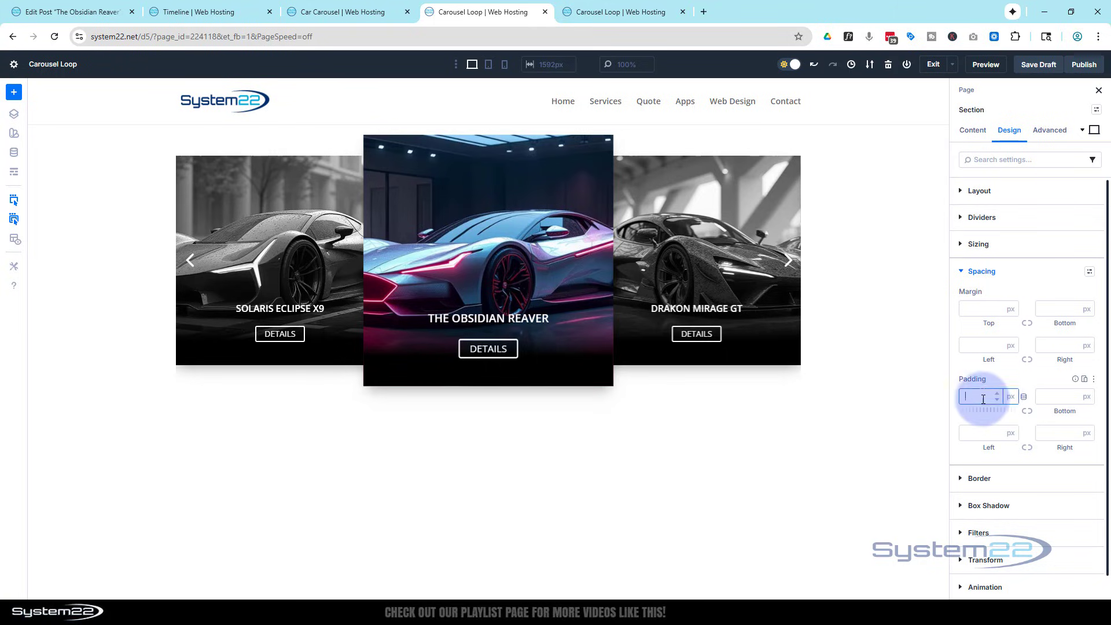
type("100")
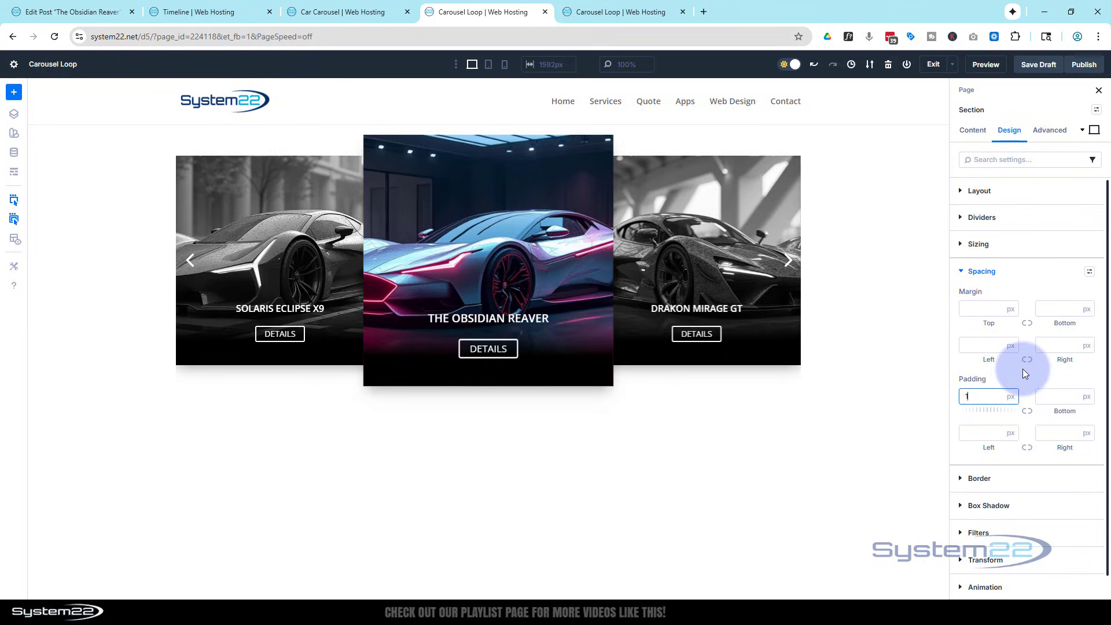
left_click(1028, 412)
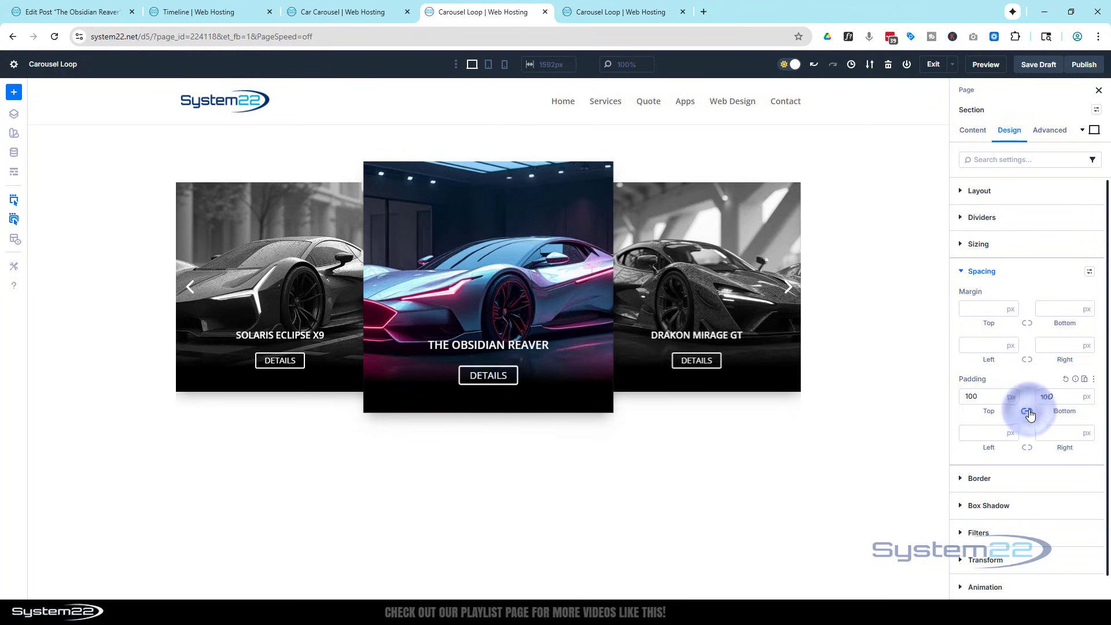
left_click(1036, 66)
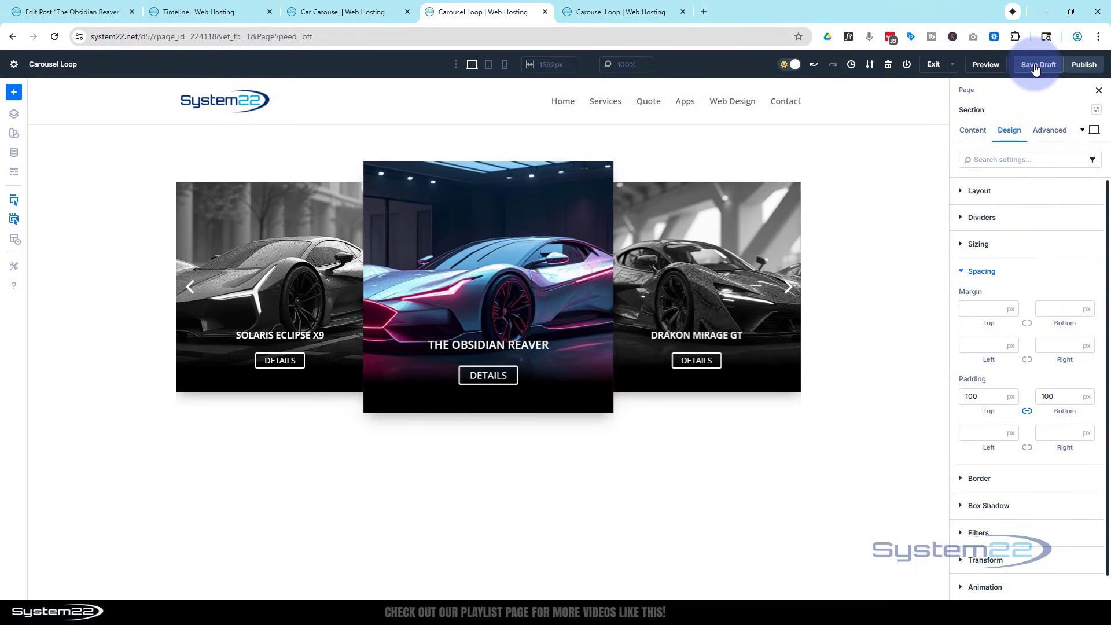
Preview the page again, open the post linked from The Ember Drifter slide, and go back to the carousel.
left_click(985, 64)
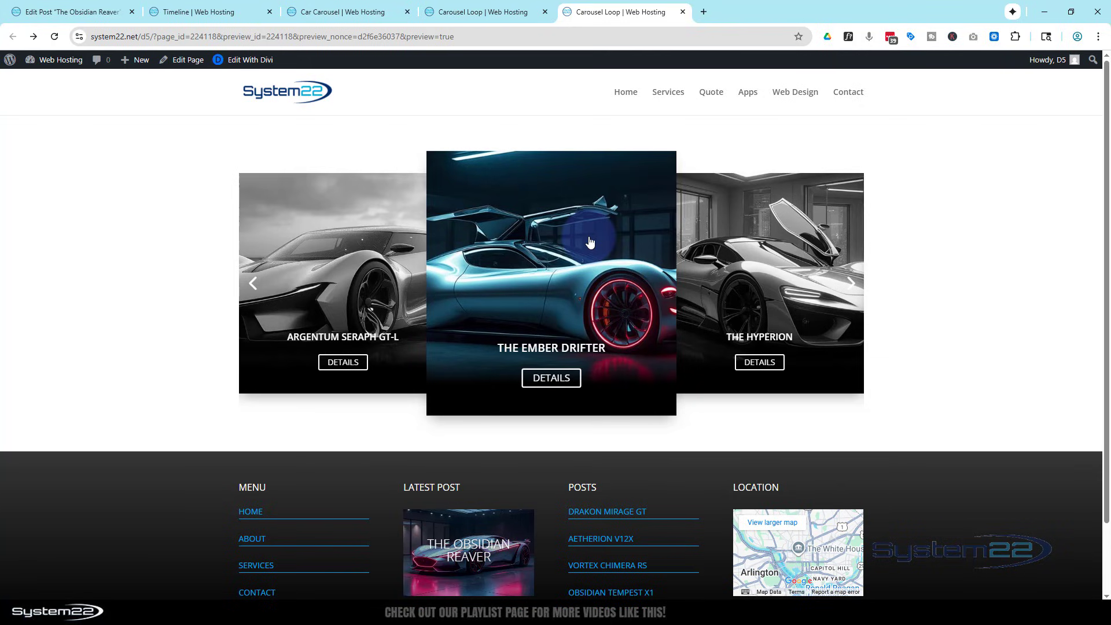
left_click(575, 275)
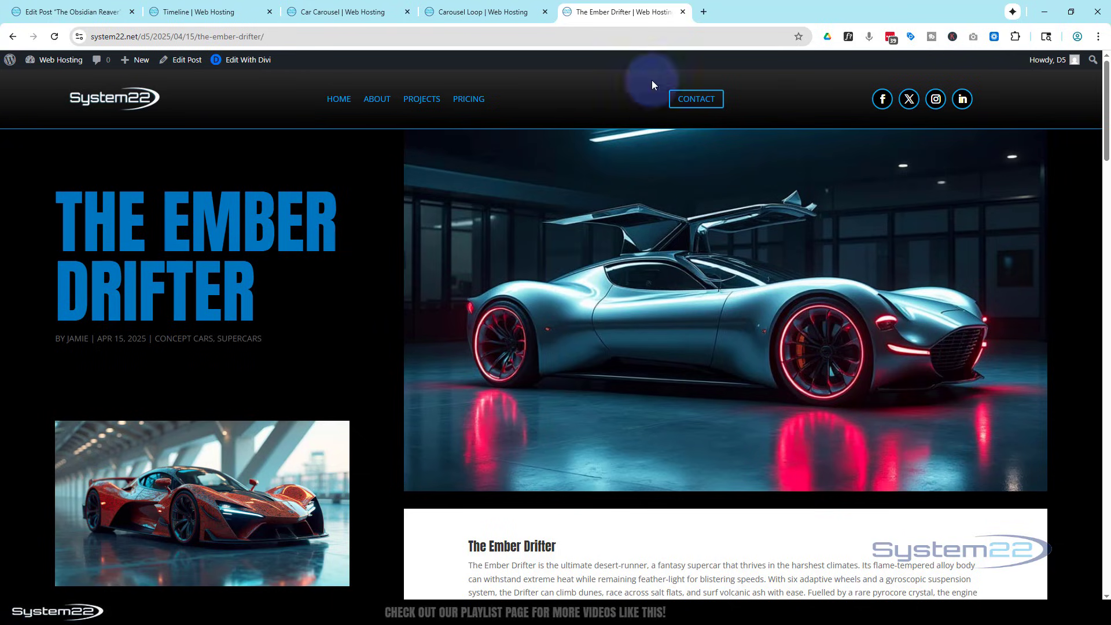
left_click(13, 37)
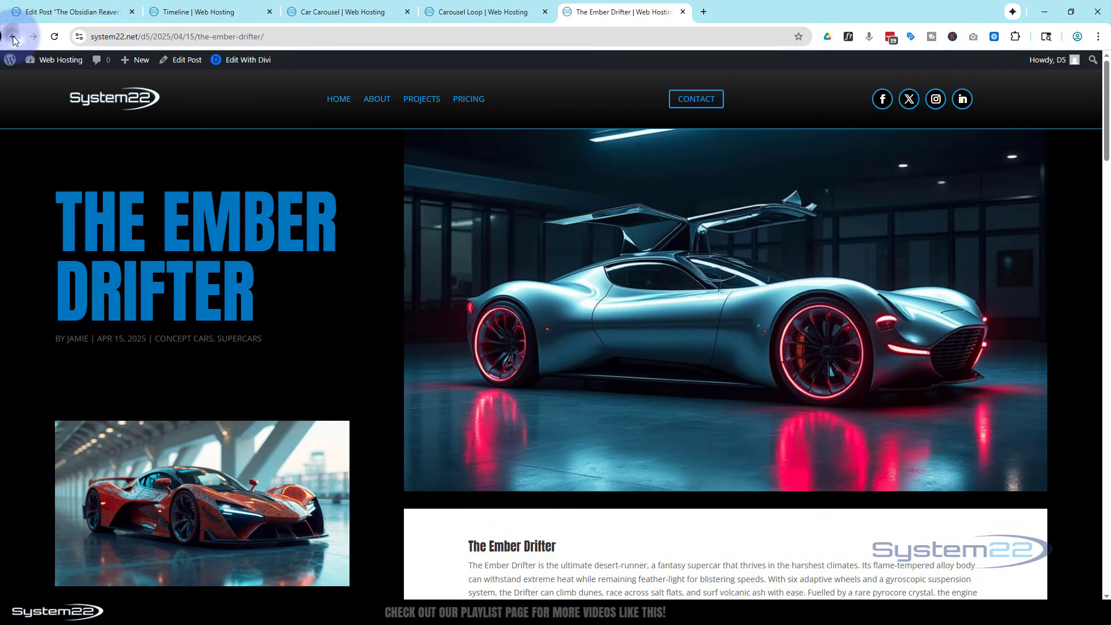